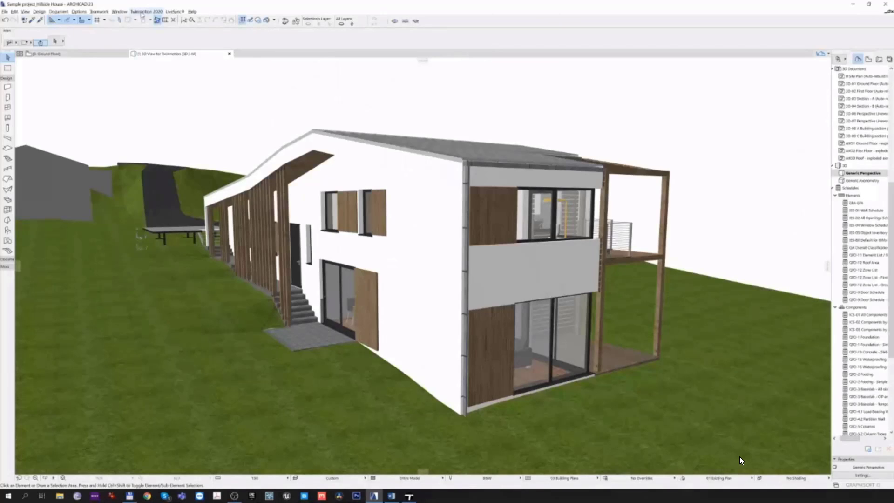
- Open the Twinmotion Direct Link settings and set Merge to By materials (best performances)
{"action": "left_click", "coordinate": [141, 12]}
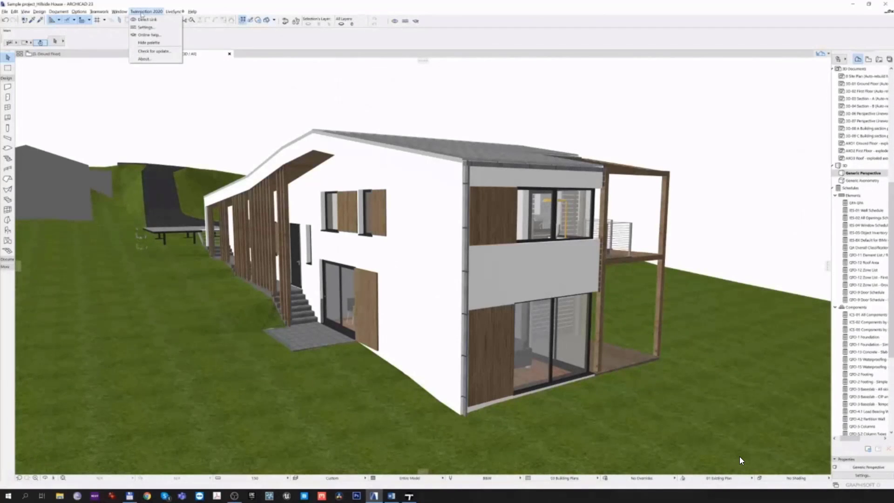
{"action": "left_click", "coordinate": [145, 29]}
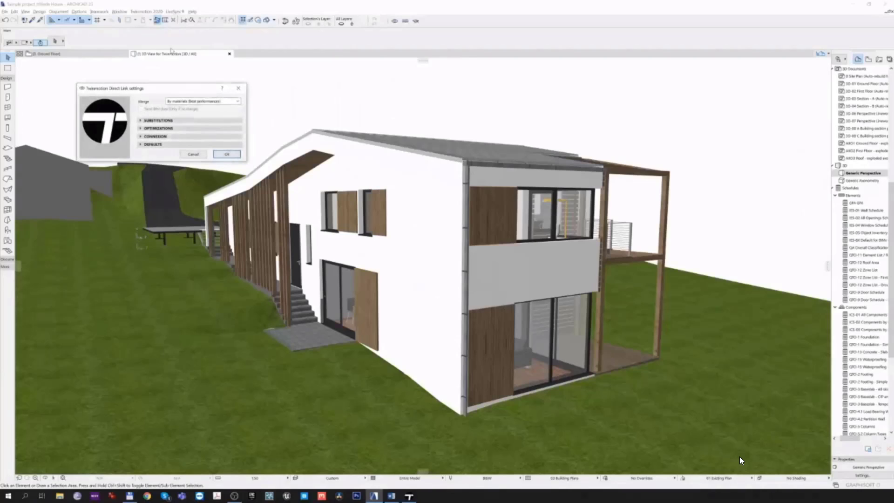
{"action": "left_click", "coordinate": [201, 101]}
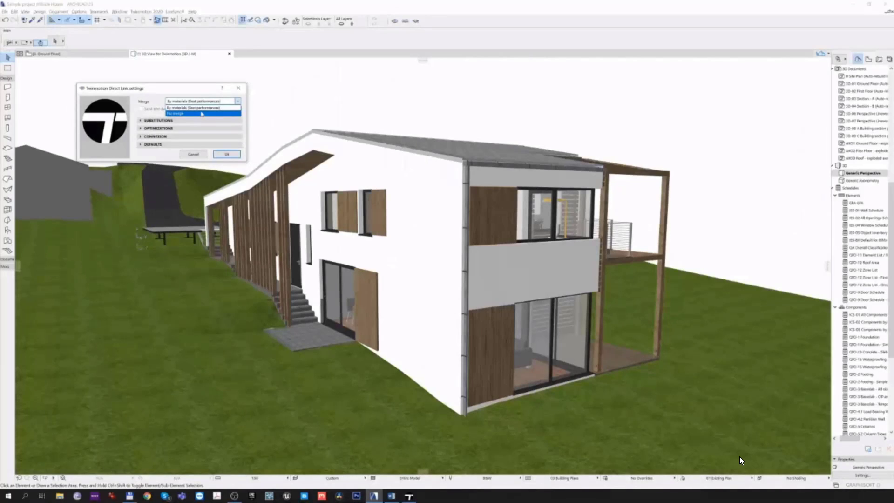
{"action": "left_click", "coordinate": [203, 109]}
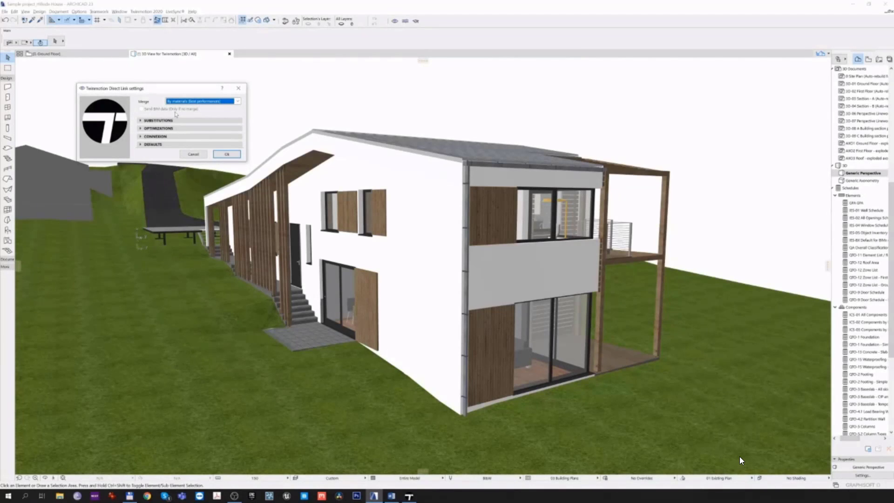
- Keep the Twinmotion material and object substitutions off and Fix UV texture on, and accept the Direct Link settings
{"action": "left_click", "coordinate": [172, 120]}
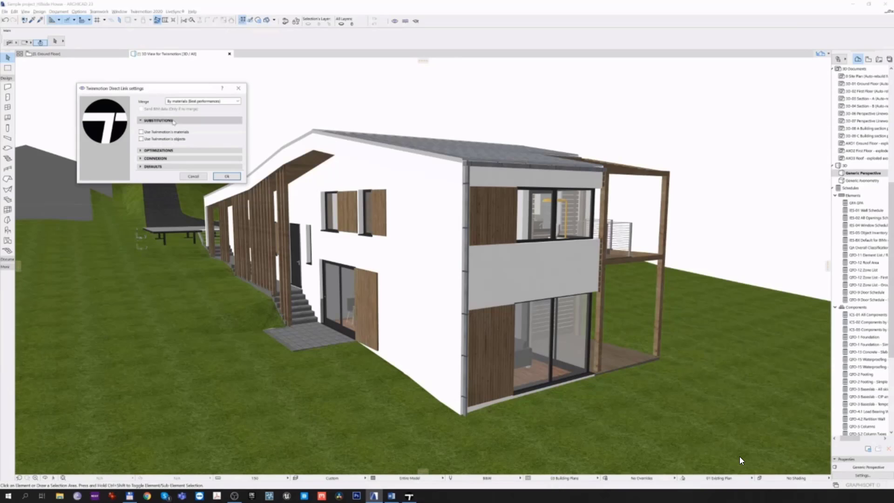
{"action": "left_click", "coordinate": [167, 132]}
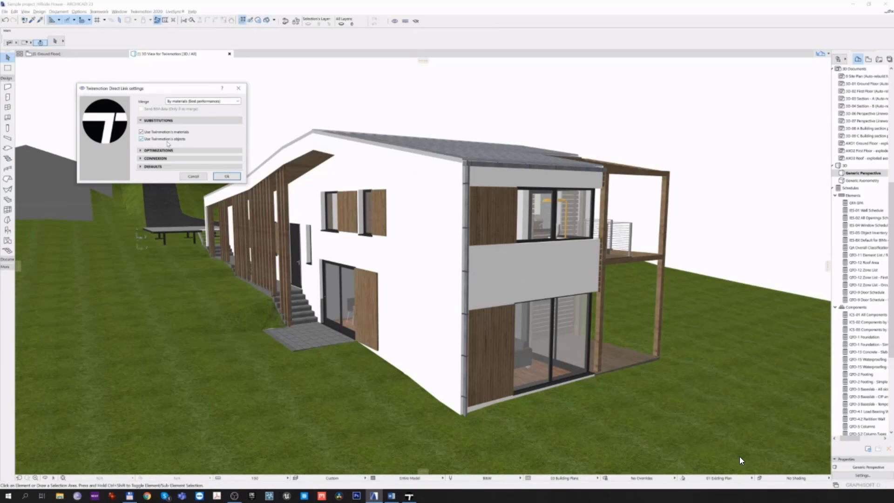
{"action": "left_click", "coordinate": [169, 139]}
{"action": "left_click", "coordinate": [171, 132]}
{"action": "left_click", "coordinate": [172, 151]}
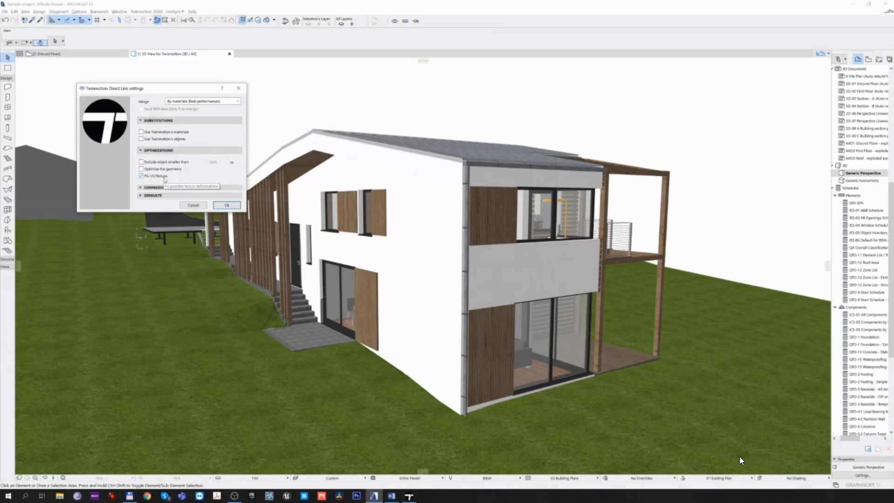
{"action": "left_click", "coordinate": [228, 206]}
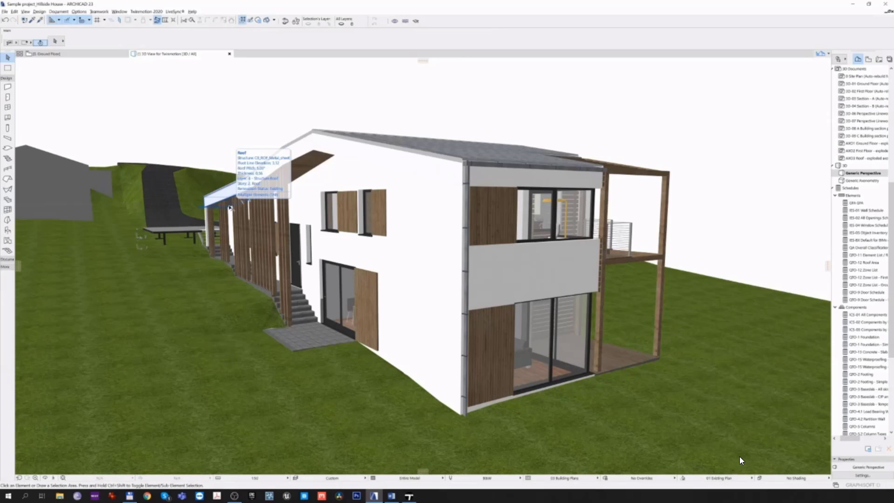
- Synchronize the house model with Twinmotion through Direct Link into a new project
{"action": "left_click", "coordinate": [146, 11]}
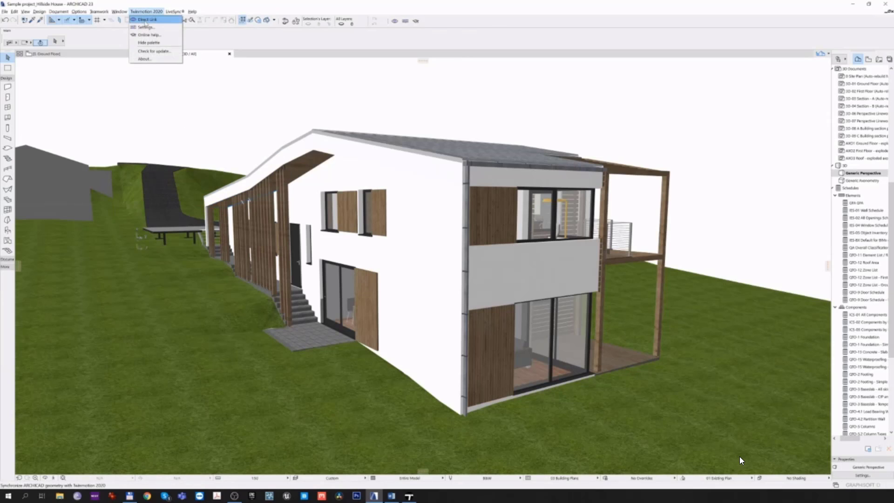
{"action": "left_click", "coordinate": [147, 20]}
{"action": "left_click", "coordinate": [451, 250]}
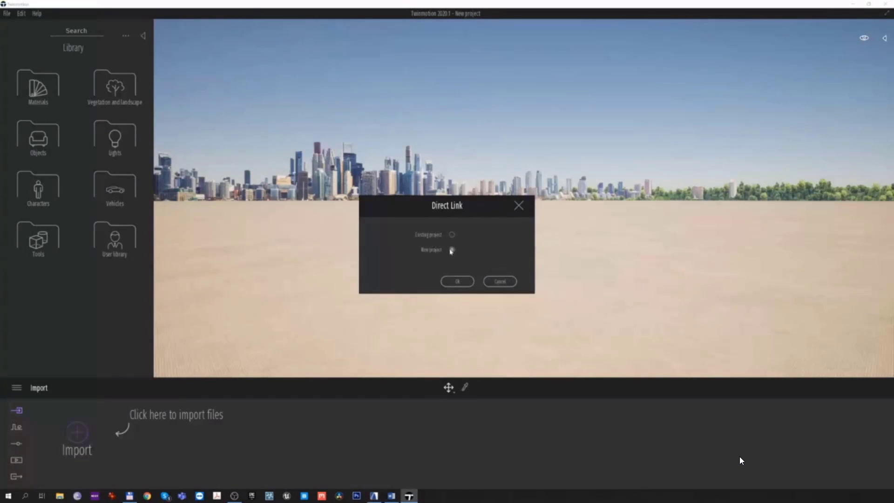
{"action": "left_click", "coordinate": [452, 280]}
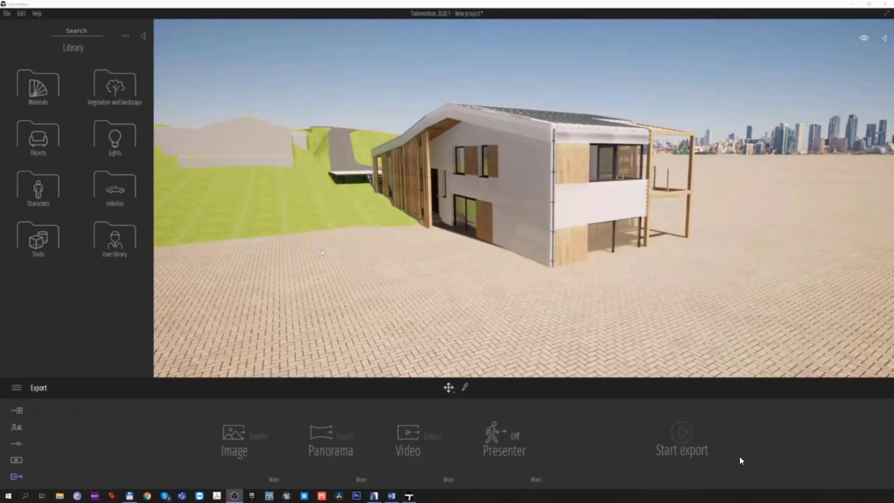
- Select the paved starting ground and lower it below the imported grass terrain
{"action": "left_click", "coordinate": [322, 252]}
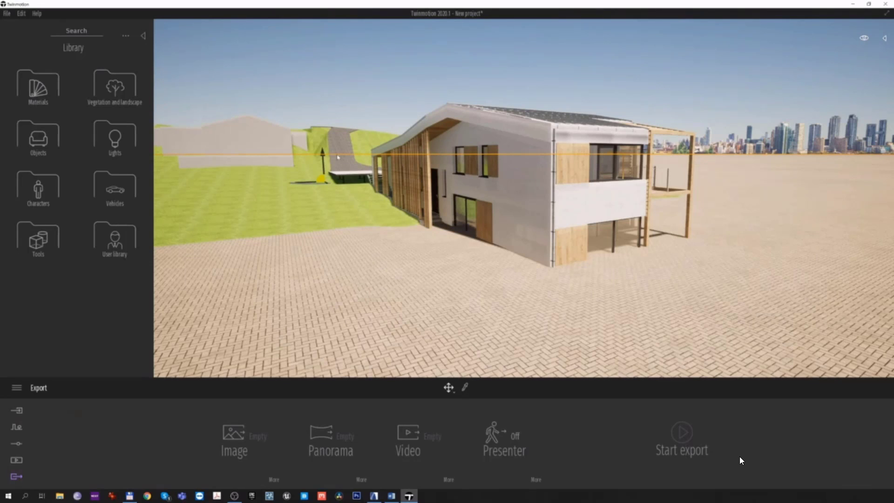
{"action": "left_click_drag", "start_coordinate": [325, 154], "coordinate": [324, 179]}
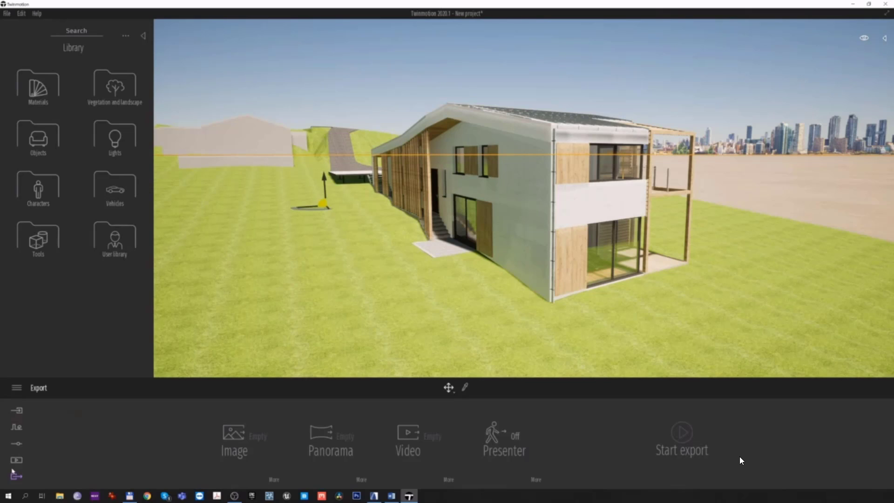
- Examine the options under Import, Context, Settings, Media and Export, and the object list in the Scenegraph
{"action": "left_click", "coordinate": [19, 411]}
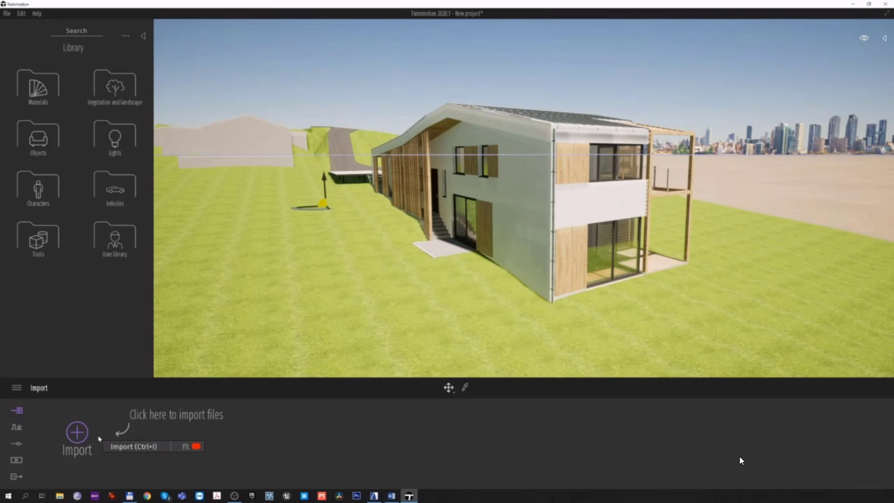
{"action": "left_click", "coordinate": [18, 427]}
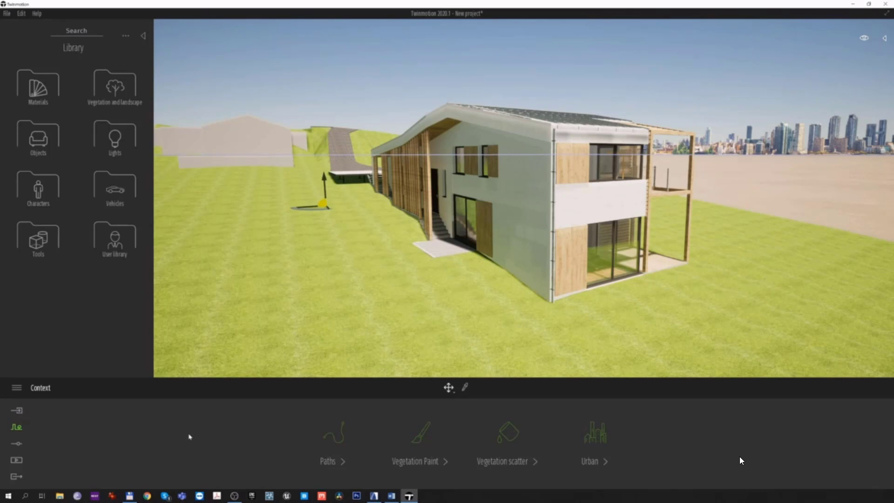
{"action": "left_click", "coordinate": [17, 444]}
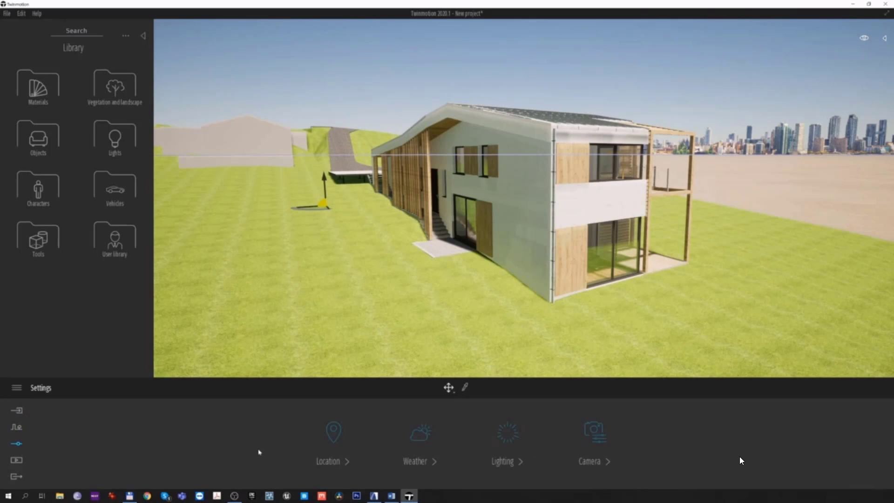
{"action": "left_click", "coordinate": [15, 461]}
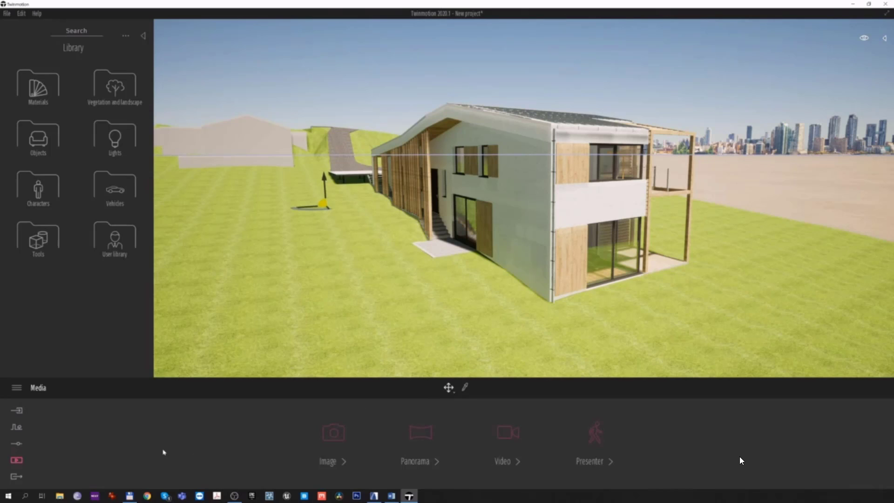
{"action": "left_click", "coordinate": [16, 476]}
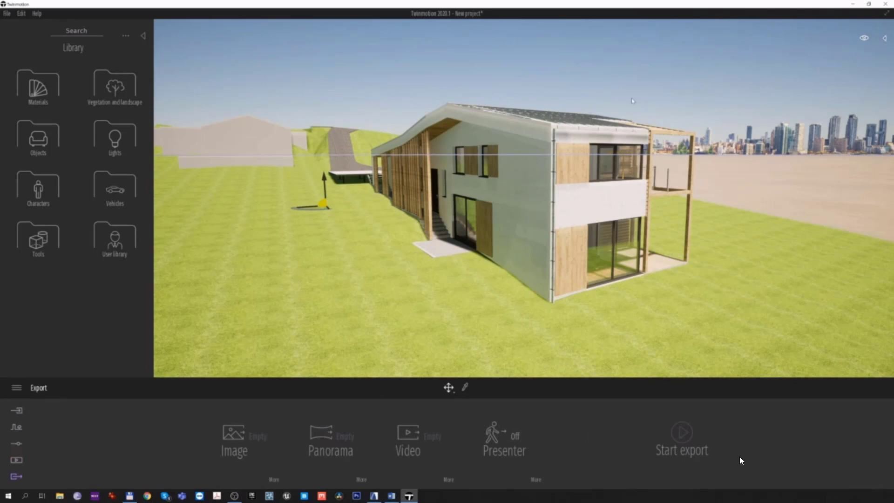
{"action": "left_click", "coordinate": [884, 39]}
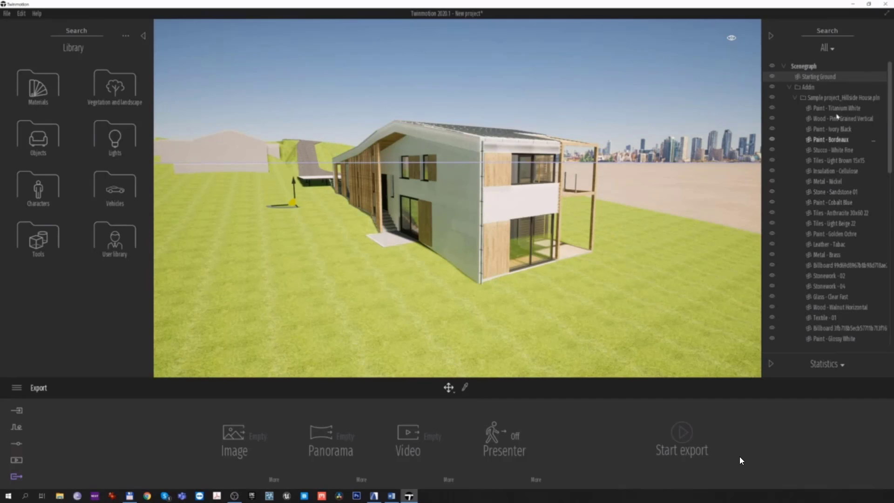
{"action": "left_click", "coordinate": [772, 36]}
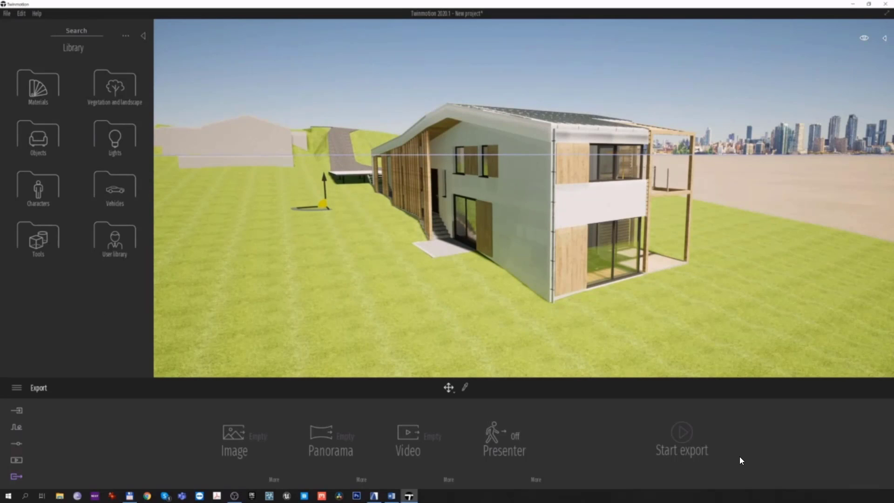
- Save the Twinmotion file on the desktop under the name project
{"action": "left_click", "coordinate": [6, 14]}
{"action": "left_click", "coordinate": [25, 85]}
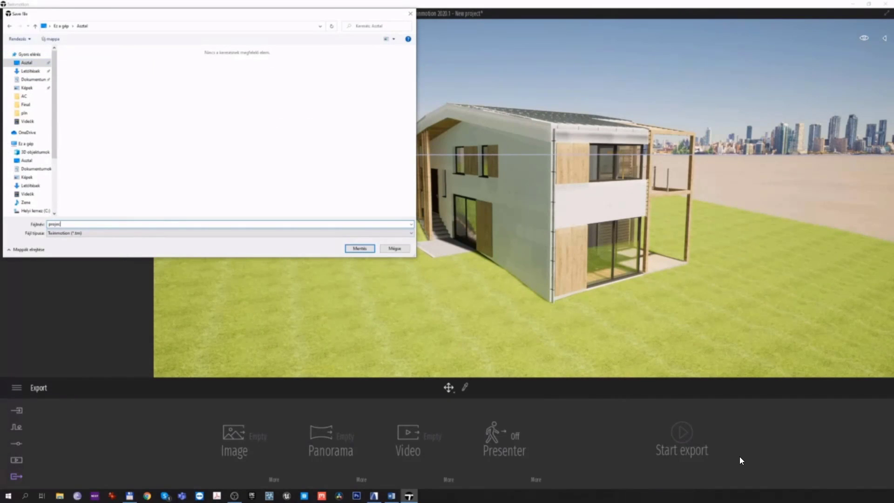
{"action": "type", "text": "project"}
{"action": "key", "text": "Return"}
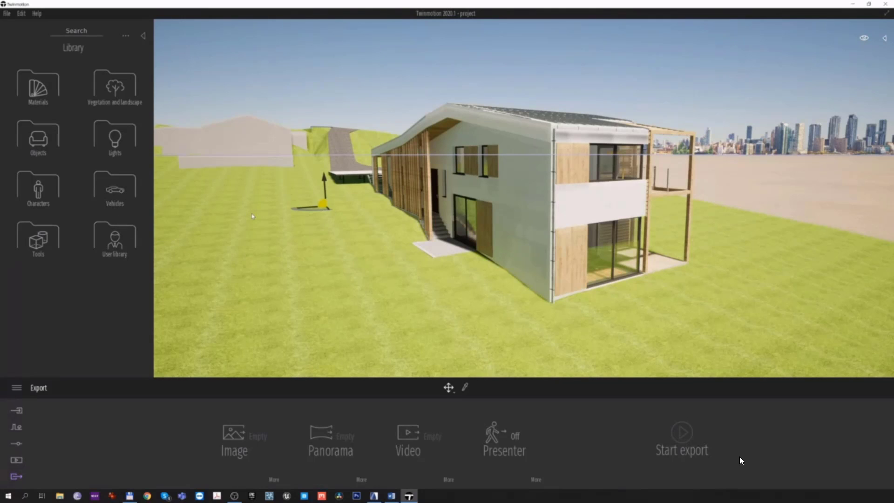
- Add the Rocky grasslands landscape from the library around the house and save the project
{"action": "middle_click_drag", "start_coordinate": [252, 216], "coordinate": [396, 216], "text": "shift"}
{"action": "key", "text": "Right"}
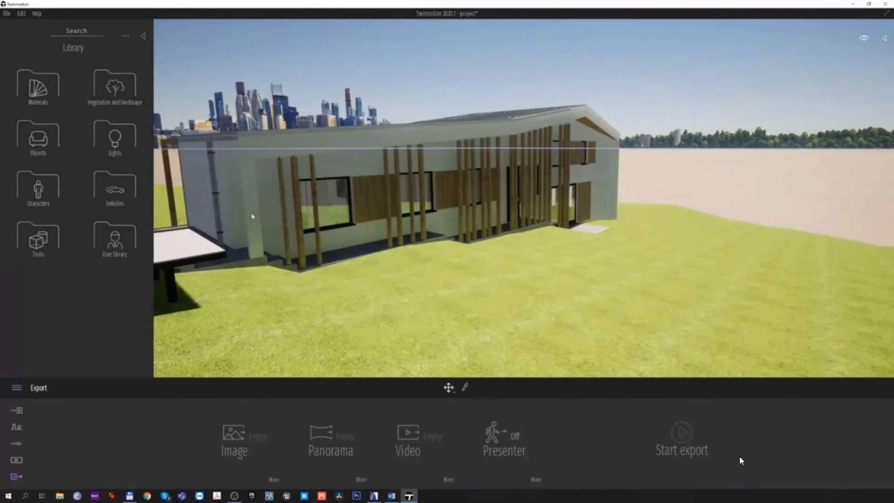
{"action": "left_click", "coordinate": [125, 88]}
{"action": "left_click", "coordinate": [51, 83]}
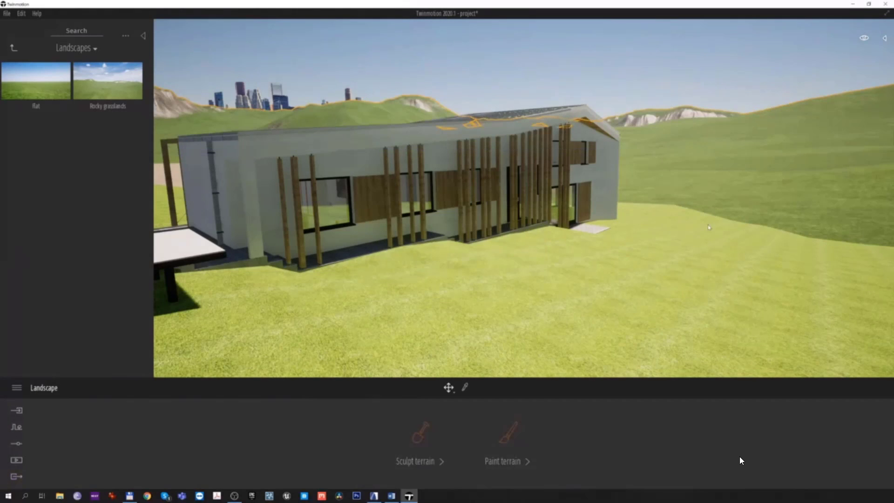
{"action": "right_click_drag", "start_coordinate": [709, 228], "coordinate": [690, 280]}
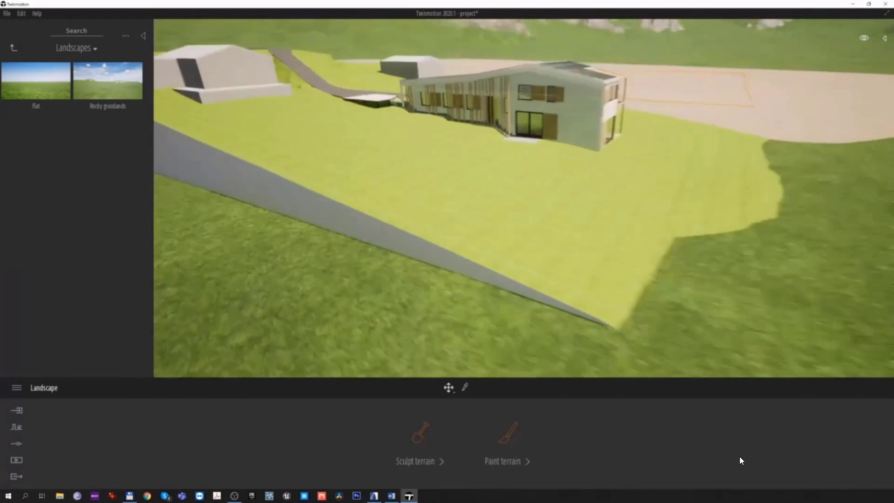
{"action": "key", "text": "s"}
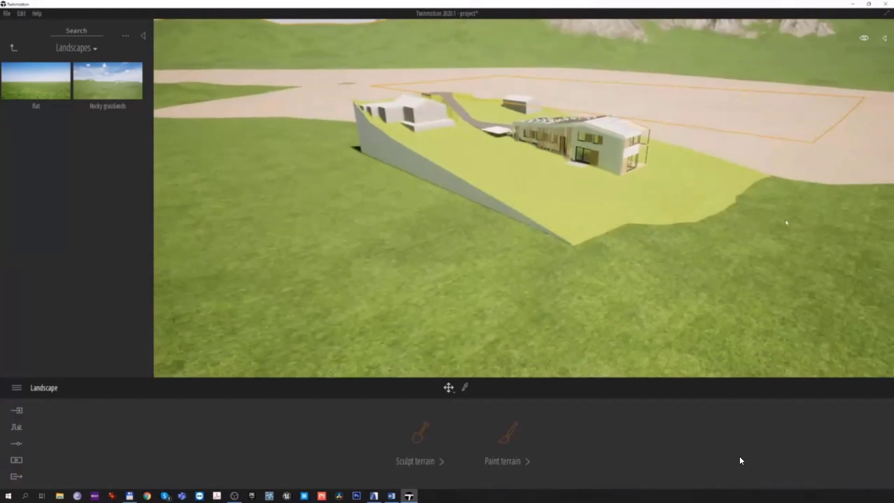
{"action": "key", "text": "w"}
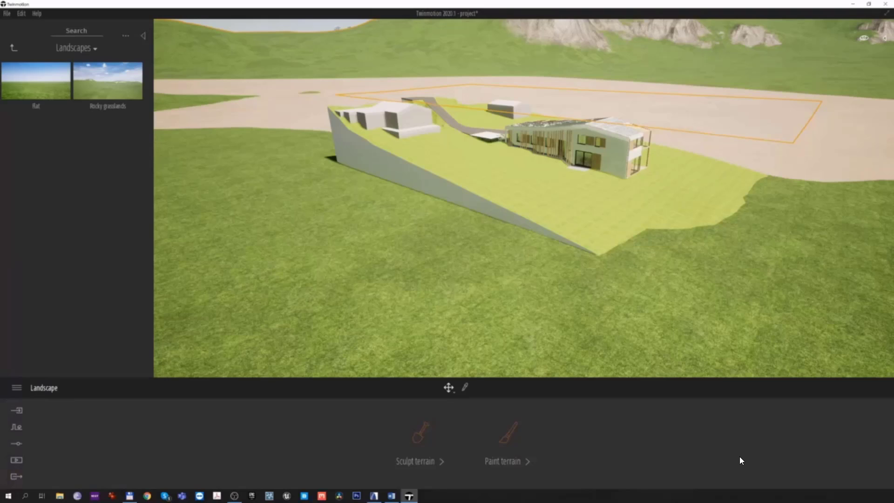
{"action": "key", "text": "ctrl+s"}
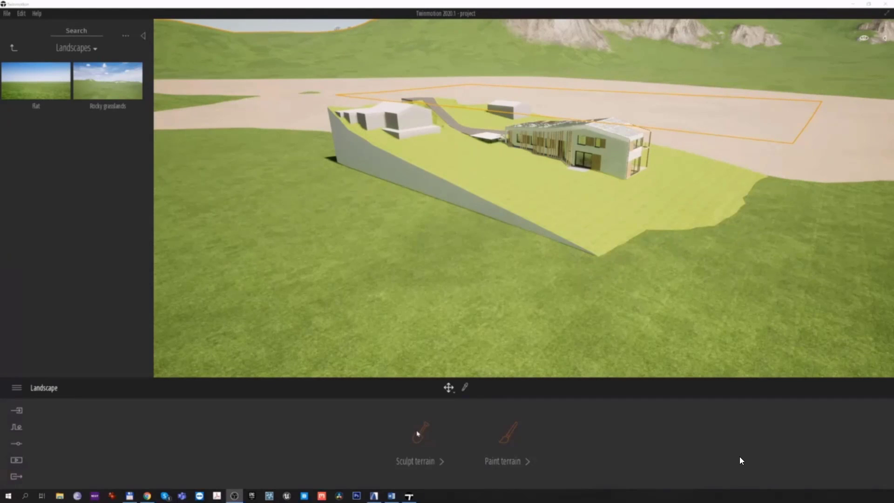
- Raise the landscape around the house plot using Sculpt terrain with a 74 m circular brush
{"action": "left_click", "coordinate": [420, 438]}
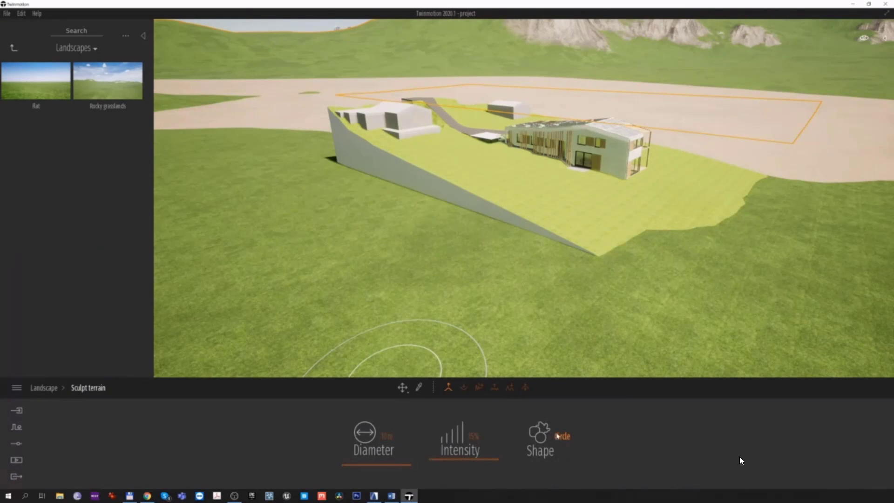
{"action": "left_click_drag", "start_coordinate": [361, 464], "coordinate": [361, 438]}
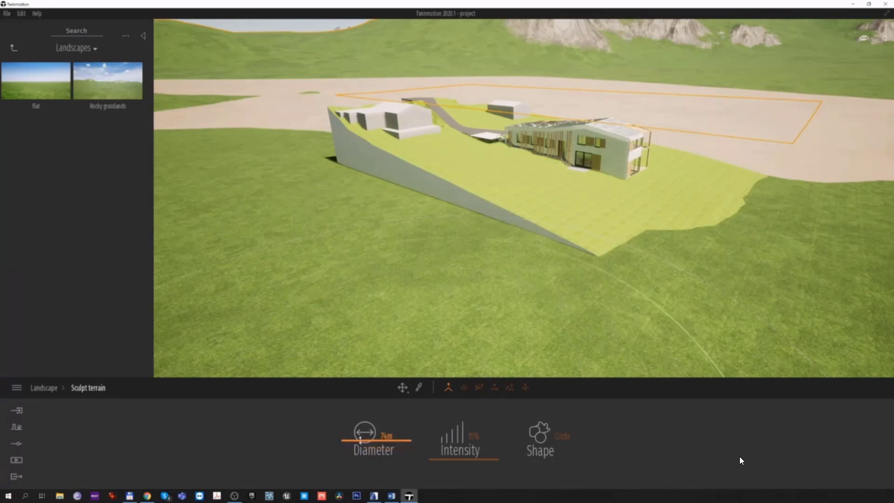
{"action": "right_click_drag", "start_coordinate": [347, 271], "coordinate": [251, 263]}
{"action": "scroll", "coordinate": [251, 245], "scroll_direction": "up", "scroll_amount": 2}
{"action": "scroll", "coordinate": [252, 262], "scroll_direction": "down", "scroll_amount": 3}
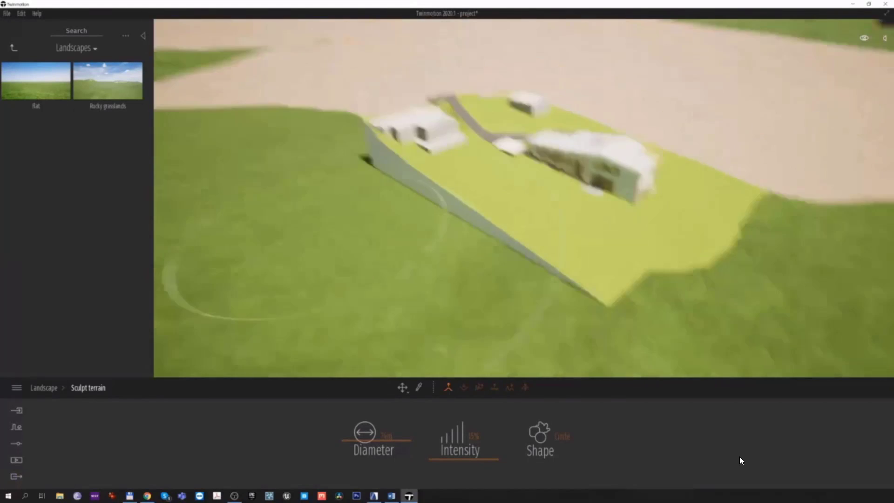
{"action": "mouse_move", "coordinate": [554, 163]}
{"action": "left_mouse_down"}
{"action": "mouse_move", "coordinate": [354, 156]}
{"action": "mouse_move", "coordinate": [623, 151]}
{"action": "mouse_move", "coordinate": [615, 182]}
{"action": "mouse_move", "coordinate": [636, 164]}
{"action": "mouse_move", "coordinate": [676, 164]}
{"action": "mouse_move", "coordinate": [727, 191]}
{"action": "mouse_move", "coordinate": [466, 122]}
{"action": "mouse_move", "coordinate": [549, 119]}
{"action": "mouse_move", "coordinate": [675, 136]}
{"action": "mouse_move", "coordinate": [621, 124]}
{"action": "left_mouse_up"}
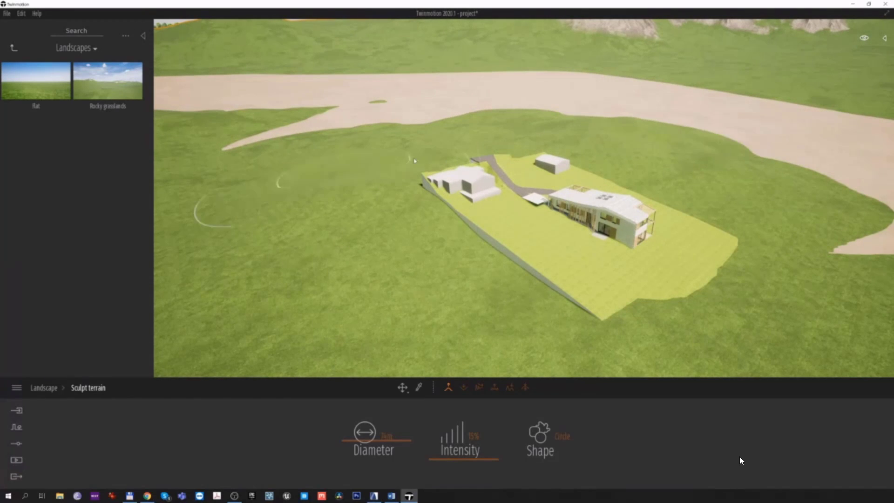
{"action": "mouse_move", "coordinate": [517, 147]}
{"action": "left_mouse_down"}
{"action": "mouse_move", "coordinate": [421, 167]}
{"action": "mouse_move", "coordinate": [372, 233]}
{"action": "mouse_move", "coordinate": [314, 261]}
{"action": "mouse_move", "coordinate": [402, 274]}
{"action": "mouse_move", "coordinate": [609, 156]}
{"action": "mouse_move", "coordinate": [723, 161]}
{"action": "left_mouse_up"}
{"action": "mouse_move", "coordinate": [723, 161]}
{"action": "right_mouse_down"}
{"action": "mouse_move", "coordinate": [764, 148]}
{"action": "mouse_move", "coordinate": [760, 163]}
{"action": "mouse_move", "coordinate": [781, 182]}
{"action": "mouse_move", "coordinate": [834, 163]}
{"action": "mouse_move", "coordinate": [816, 166]}
{"action": "right_mouse_up"}
{"action": "mouse_move", "coordinate": [745, 195]}
{"action": "left_mouse_down"}
{"action": "mouse_move", "coordinate": [601, 158]}
{"action": "mouse_move", "coordinate": [691, 185]}
{"action": "mouse_move", "coordinate": [655, 146]}
{"action": "left_mouse_up"}
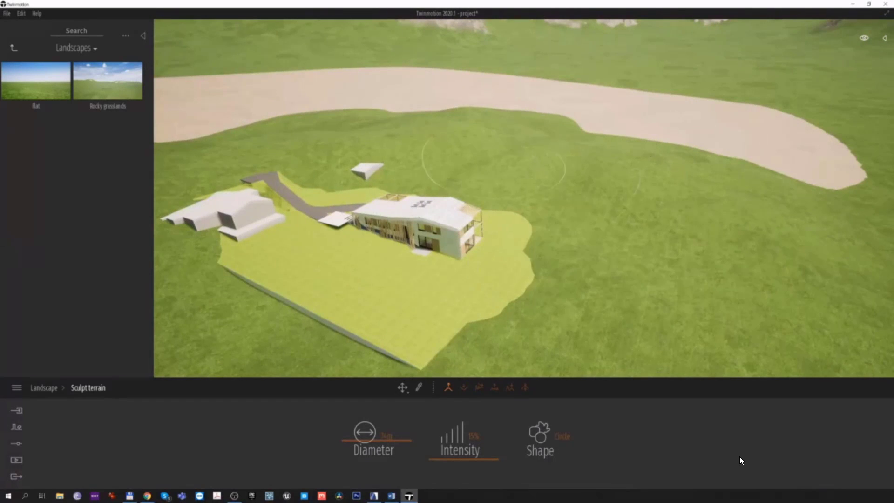
- Set the Sculpt terrain brush diameter to 20 m and raise the ground along the plot's straight outer edge
{"action": "right_click_drag", "start_coordinate": [516, 161], "coordinate": [392, 210]}
{"action": "scroll", "coordinate": [382, 219], "scroll_direction": "up", "scroll_amount": 3}
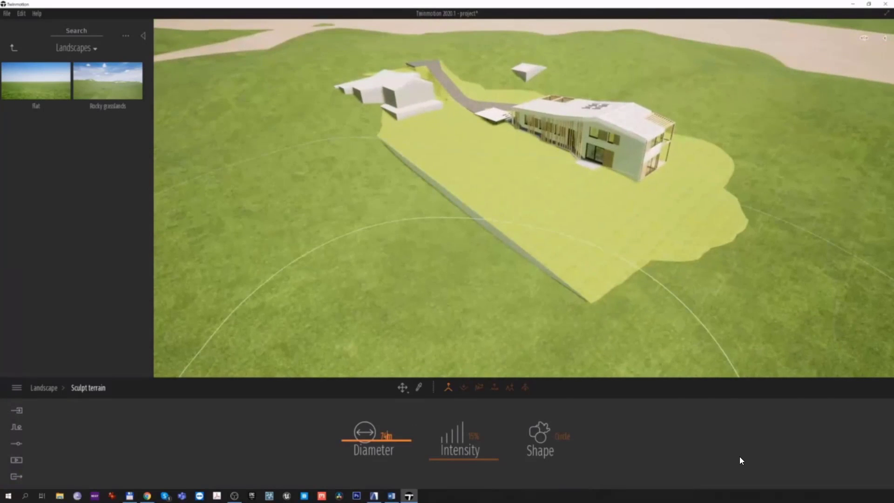
{"action": "left_click_drag", "start_coordinate": [375, 450], "coordinate": [369, 461]}
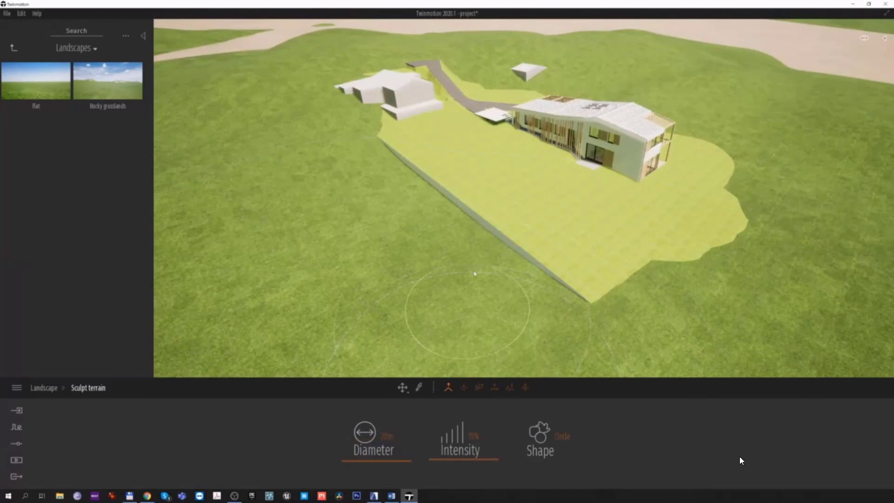
{"action": "mouse_move", "coordinate": [524, 291]}
{"action": "left_mouse_down"}
{"action": "mouse_move", "coordinate": [445, 235]}
{"action": "mouse_move", "coordinate": [383, 142]}
{"action": "left_mouse_up"}
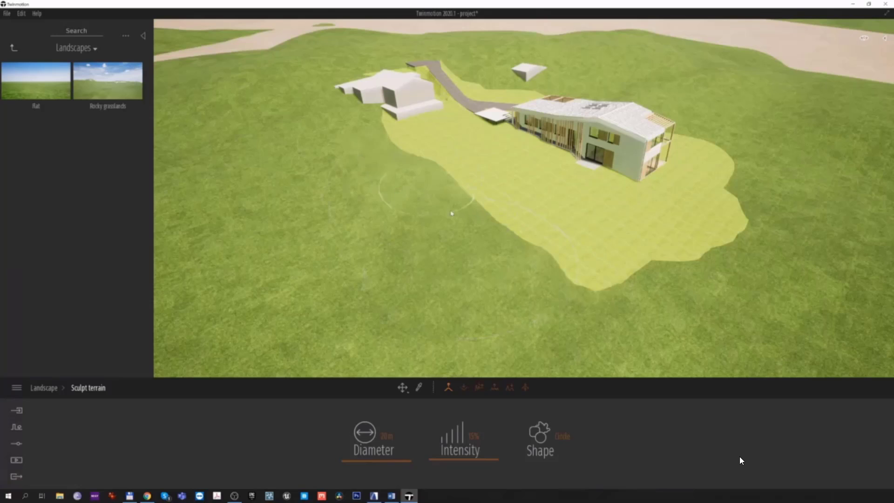
- Lower the terrain around the driveway and the small outbuilding behind the house with the 20 m sculpt brush
{"action": "mouse_move", "coordinate": [556, 270]}
{"action": "right_mouse_down"}
{"action": "mouse_move", "coordinate": [535, 256]}
{"action": "mouse_move", "coordinate": [547, 266]}
{"action": "mouse_move", "coordinate": [529, 266]}
{"action": "mouse_move", "coordinate": [547, 270]}
{"action": "mouse_move", "coordinate": [530, 255]}
{"action": "mouse_move", "coordinate": [536, 266]}
{"action": "right_mouse_up"}
{"action": "key", "text": "w"}
{"action": "key", "text": "s"}
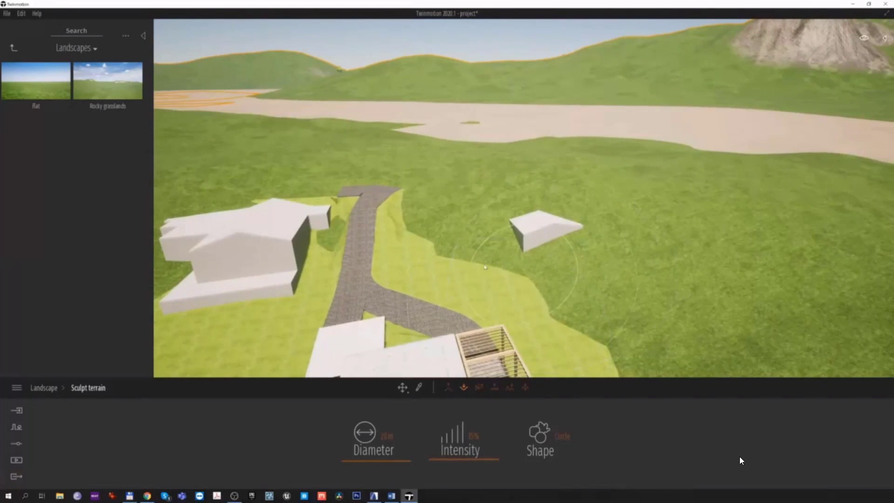
{"action": "mouse_move", "coordinate": [523, 269]}
{"action": "left_mouse_down"}
{"action": "mouse_move", "coordinate": [504, 247]}
{"action": "mouse_move", "coordinate": [512, 252]}
{"action": "left_mouse_up"}
{"action": "right_click_drag", "start_coordinate": [524, 266], "coordinate": [566, 269]}
{"action": "key", "text": "s"}
{"action": "key", "text": "a"}
{"action": "mouse_move", "coordinate": [534, 175]}
{"action": "left_mouse_down"}
{"action": "mouse_move", "coordinate": [526, 210]}
{"action": "mouse_move", "coordinate": [540, 217]}
{"action": "left_mouse_up"}
{"action": "key", "text": "s"}
{"action": "right_click_drag", "start_coordinate": [529, 222], "coordinate": [563, 201]}
{"action": "key", "text": "q"}
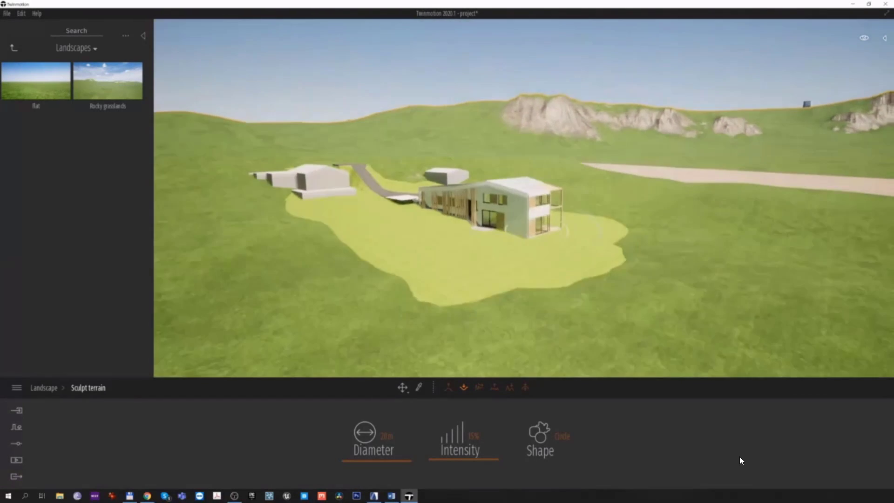
- Delete the sandy ground surface showing through the valley behind the house
{"action": "right_click_drag", "start_coordinate": [583, 232], "coordinate": [607, 230]}
{"action": "key", "text": "e"}
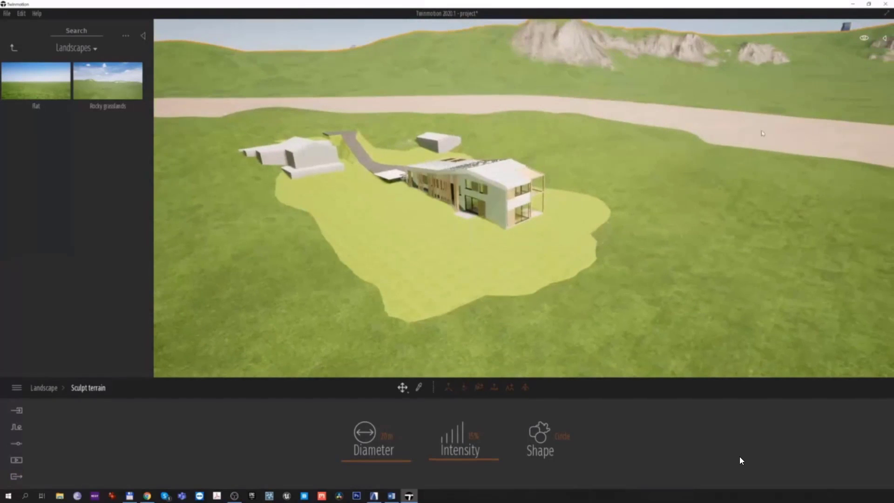
{"action": "left_click", "coordinate": [763, 134]}
{"action": "key", "text": "Delete"}
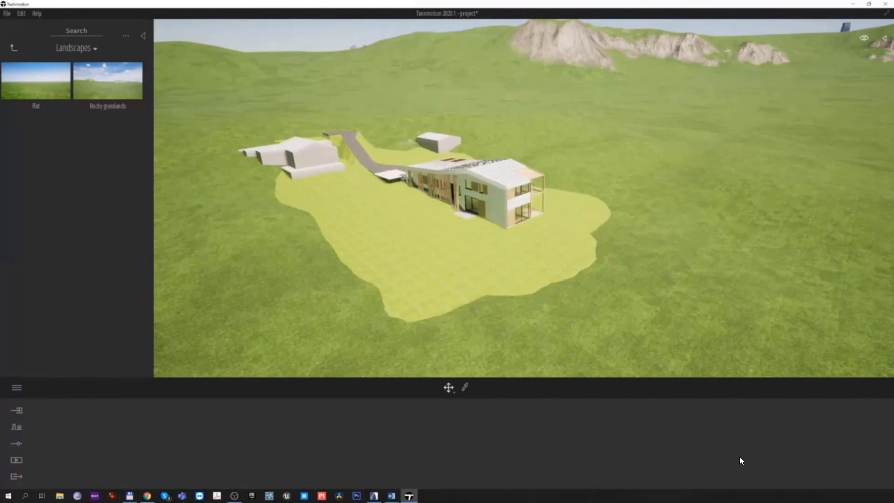
{"action": "key", "text": "q"}
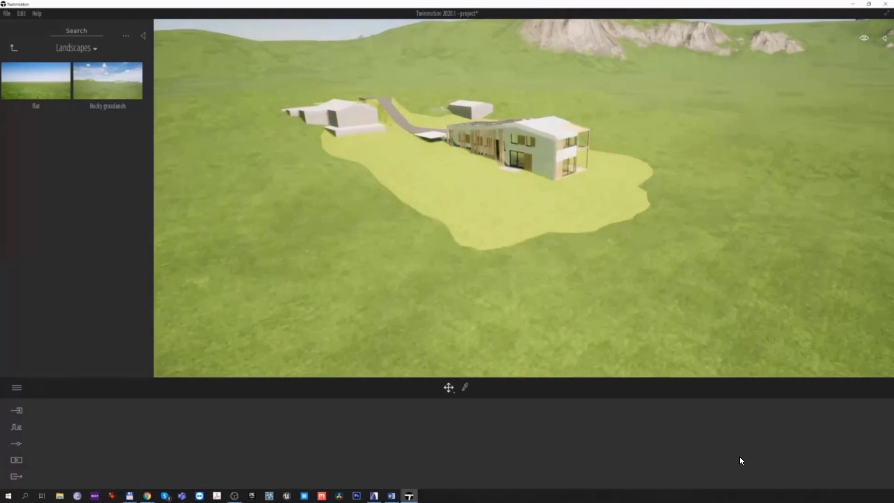
{"action": "scroll", "coordinate": [579, 189], "scroll_direction": "up", "scroll_amount": 5}
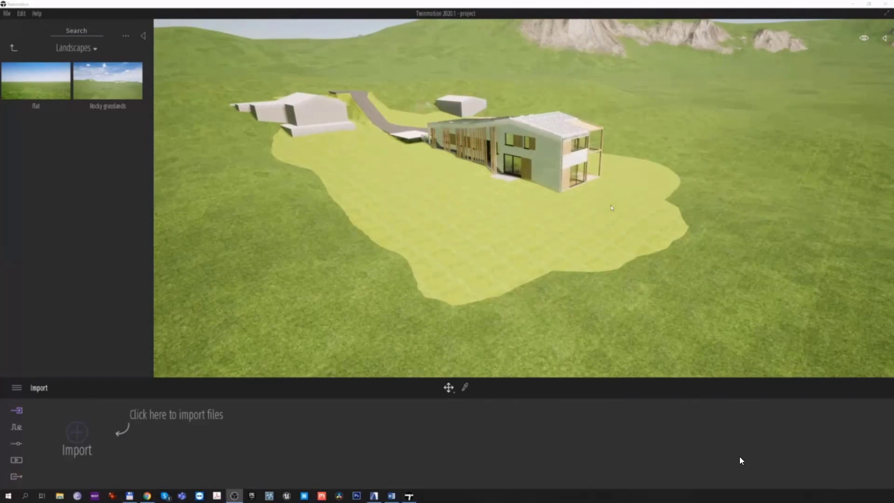
- Select the landscape and configure Sculpt terrain to lower the ground with a 31 m diameter and 22% intensity
{"action": "right_click_drag", "start_coordinate": [602, 224], "coordinate": [680, 267]}
{"action": "right_click_drag", "start_coordinate": [627, 317], "coordinate": [620, 284]}
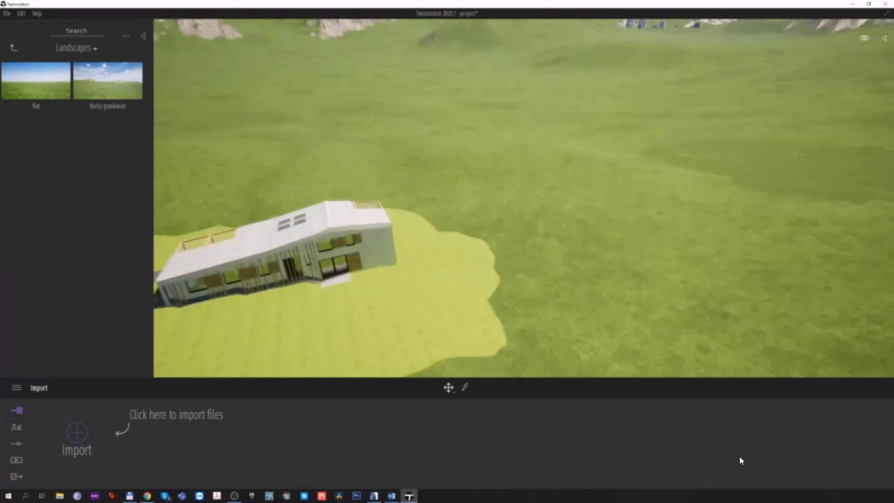
{"action": "scroll", "coordinate": [619, 284], "scroll_direction": "down", "scroll_amount": 3}
{"action": "left_click", "coordinate": [543, 172]}
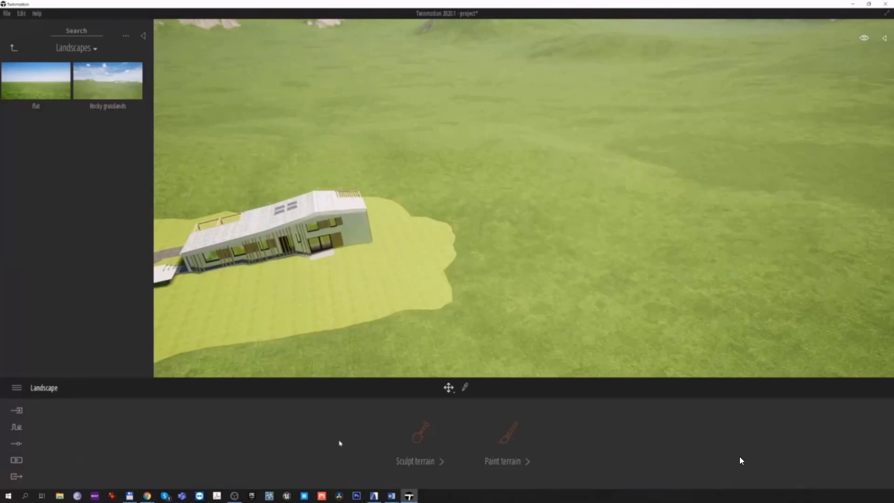
{"action": "left_click", "coordinate": [421, 432]}
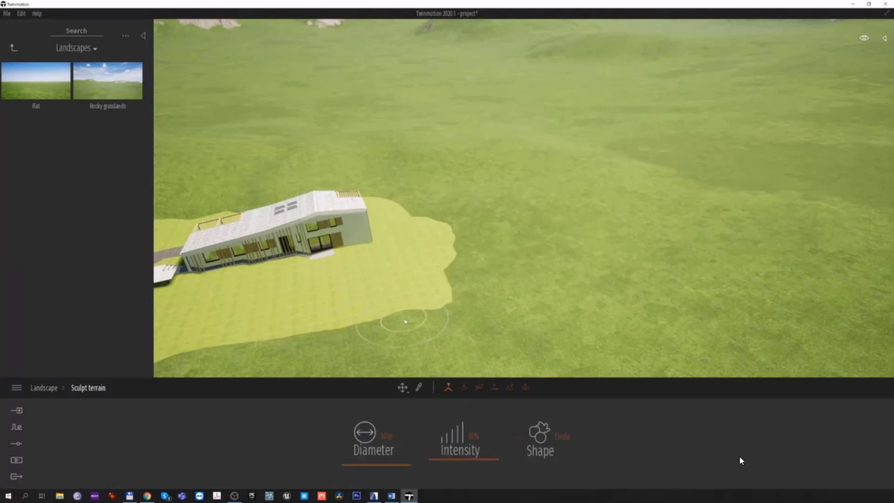
{"action": "left_click", "coordinate": [464, 387]}
{"action": "left_click_drag", "start_coordinate": [366, 446], "coordinate": [375, 458]}
{"action": "left_click_drag", "start_coordinate": [461, 452], "coordinate": [464, 455]}
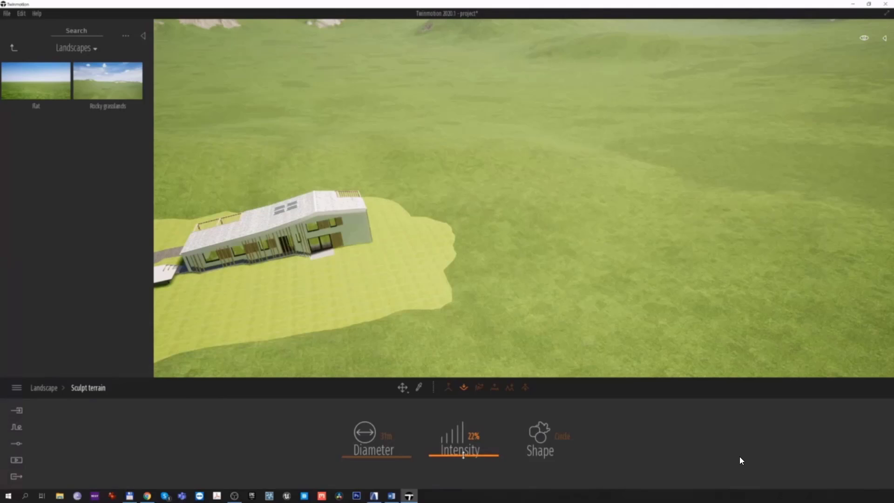
- Dig a long shallow riverbed across the grassland beyond the house
{"action": "right_click_drag", "start_coordinate": [554, 280], "coordinate": [554, 209]}
{"action": "scroll", "coordinate": [439, 188], "scroll_direction": "down", "scroll_amount": 3}
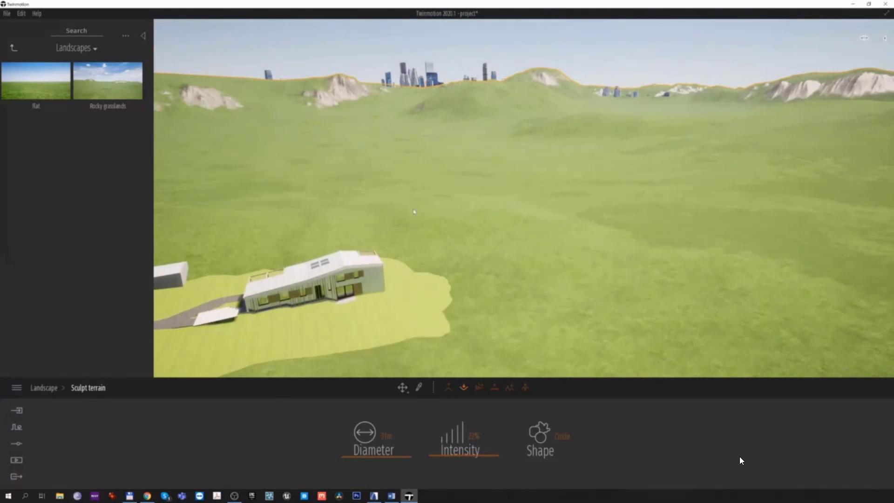
{"action": "mouse_move", "coordinate": [495, 240]}
{"action": "left_mouse_down"}
{"action": "mouse_move", "coordinate": [607, 287]}
{"action": "mouse_move", "coordinate": [724, 315]}
{"action": "left_mouse_up"}
{"action": "right_click_drag", "start_coordinate": [724, 315], "coordinate": [631, 292]}
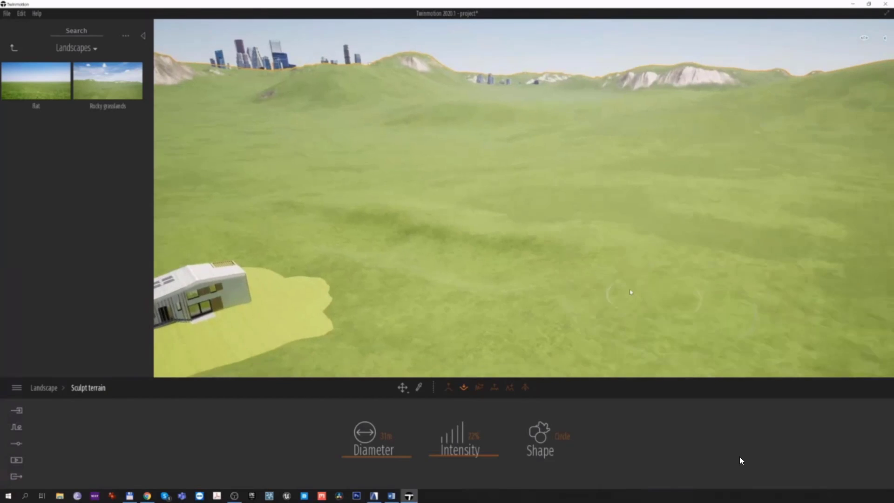
{"action": "left_click_drag", "start_coordinate": [652, 294], "coordinate": [747, 319]}
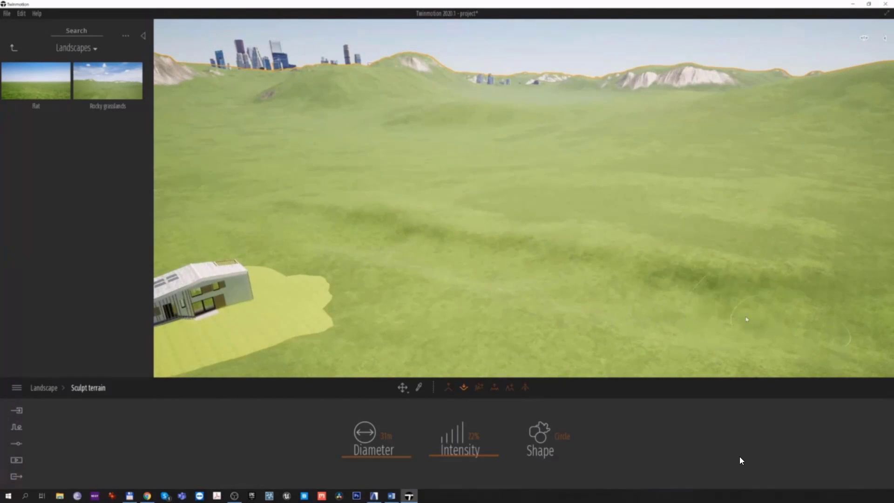
{"action": "mouse_move", "coordinate": [746, 320]}
{"action": "right_mouse_down"}
{"action": "mouse_move", "coordinate": [829, 321]}
{"action": "mouse_move", "coordinate": [820, 307]}
{"action": "right_mouse_up"}
{"action": "left_click_drag", "start_coordinate": [675, 291], "coordinate": [752, 317]}
- Deepen the riverbed along its full length with repeated lowering strokes and extend it past the house
{"action": "mouse_move", "coordinate": [752, 317]}
{"action": "right_mouse_down"}
{"action": "mouse_move", "coordinate": [588, 322]}
{"action": "mouse_move", "coordinate": [689, 319]}
{"action": "right_mouse_up"}
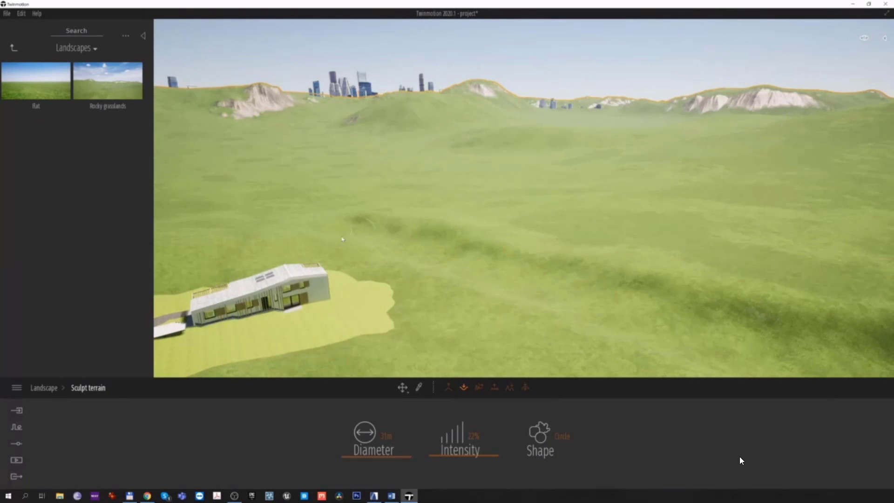
{"action": "left_click_drag", "start_coordinate": [329, 232], "coordinate": [509, 281]}
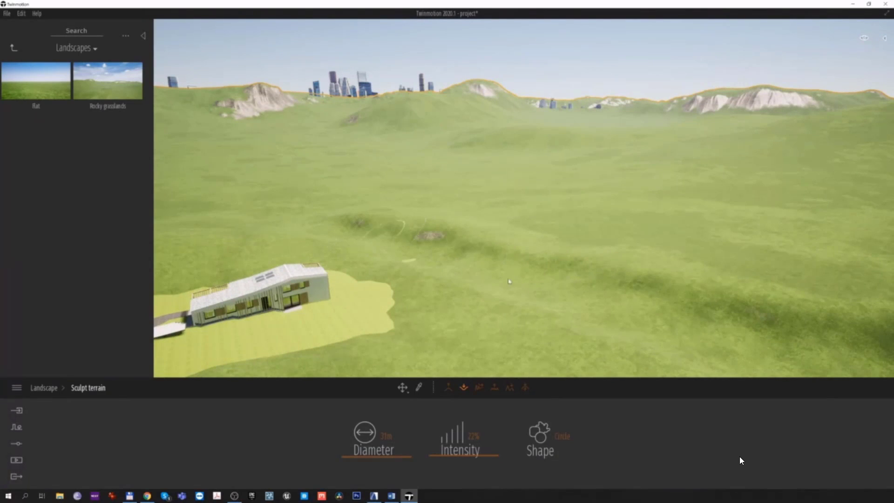
{"action": "mouse_move", "coordinate": [509, 281]}
{"action": "right_mouse_down"}
{"action": "mouse_move", "coordinate": [638, 284]}
{"action": "mouse_move", "coordinate": [522, 303]}
{"action": "right_mouse_up"}
{"action": "left_click_drag", "start_coordinate": [489, 275], "coordinate": [829, 333]}
{"action": "right_click_drag", "start_coordinate": [829, 333], "coordinate": [866, 326]}
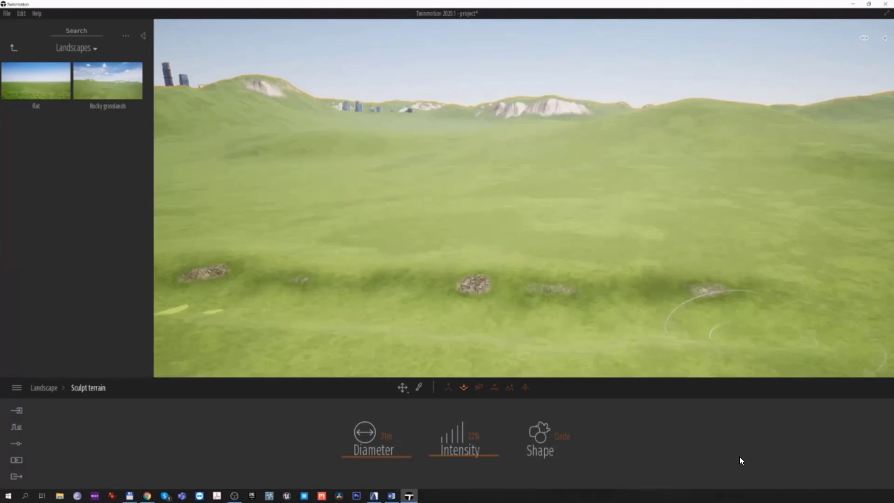
{"action": "left_click_drag", "start_coordinate": [856, 323], "coordinate": [838, 326]}
{"action": "right_click_drag", "start_coordinate": [839, 326], "coordinate": [777, 324]}
{"action": "mouse_move", "coordinate": [778, 319]}
{"action": "right_mouse_down"}
{"action": "mouse_move", "coordinate": [799, 330]}
{"action": "mouse_move", "coordinate": [792, 347]}
{"action": "mouse_move", "coordinate": [787, 326]}
{"action": "right_mouse_up"}
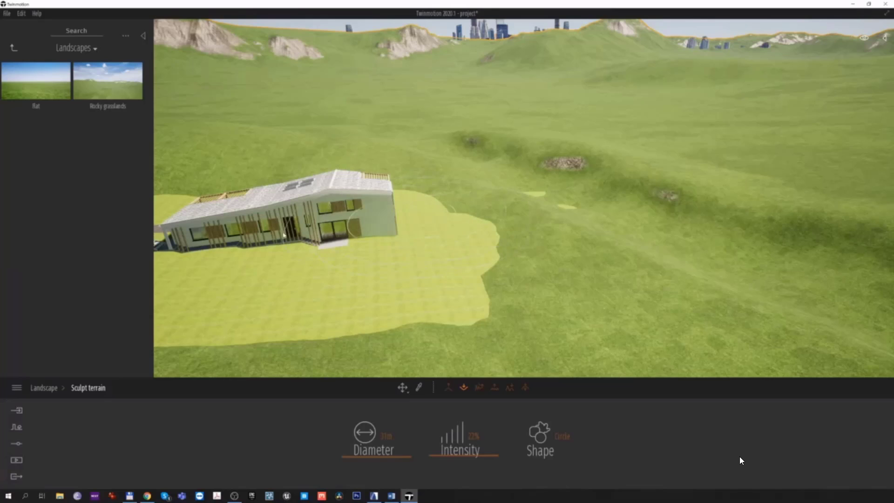
- Enable the ocean in the weather effects and set its aspect to Large river
{"action": "left_click", "coordinate": [17, 444]}
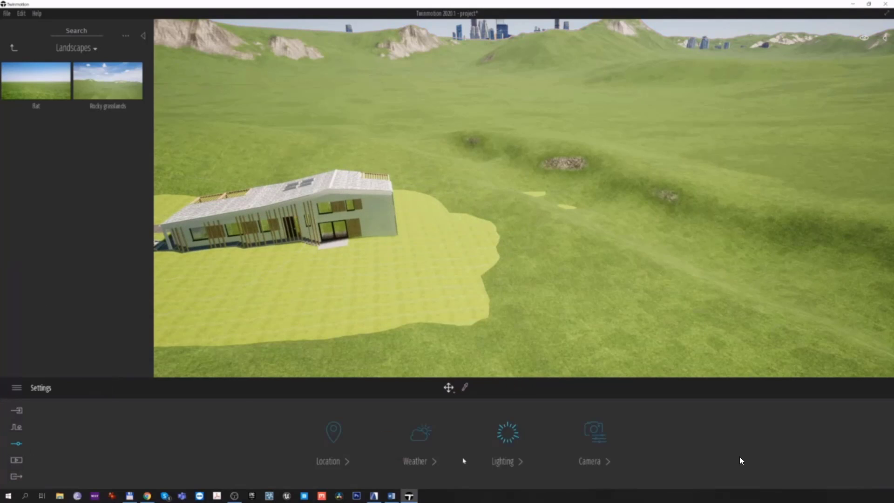
{"action": "left_click", "coordinate": [836, 433]}
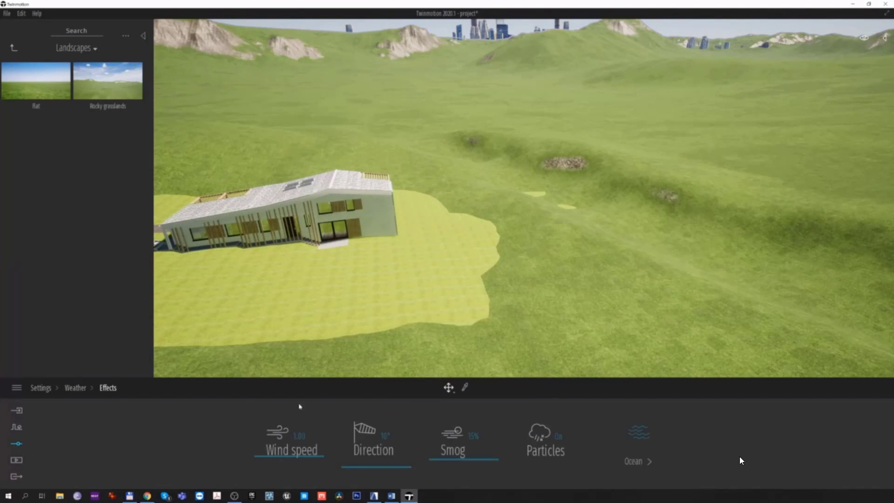
{"action": "left_click", "coordinate": [643, 440]}
{"action": "left_click", "coordinate": [384, 436]}
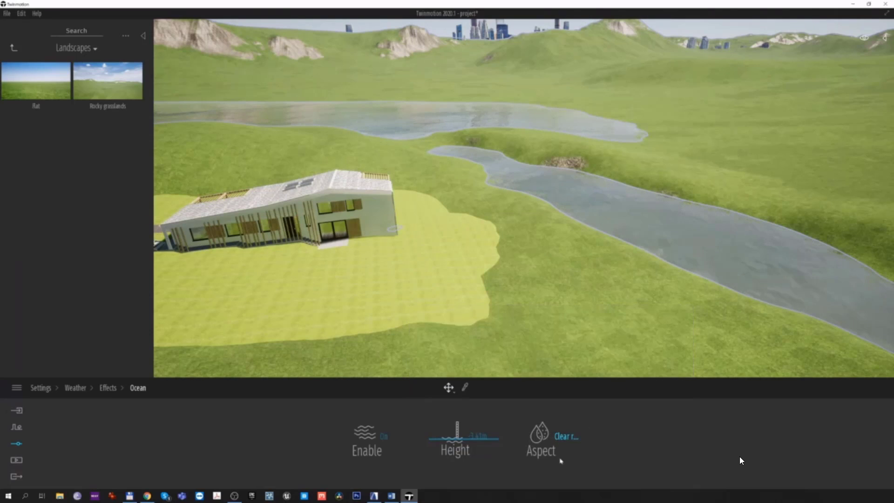
{"action": "left_click", "coordinate": [568, 443]}
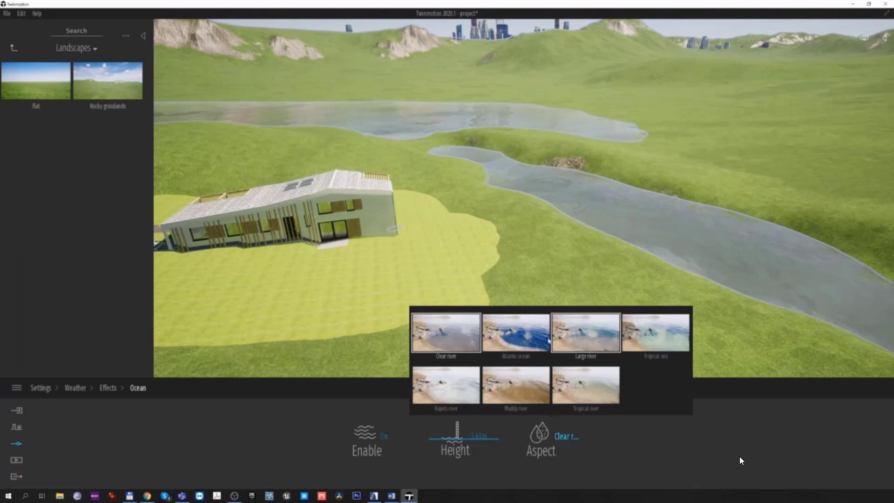
{"action": "left_click", "coordinate": [593, 322]}
- Select the landscape and lower the terrain between the river and the lake to join the two water areas
{"action": "key", "text": "Up"}
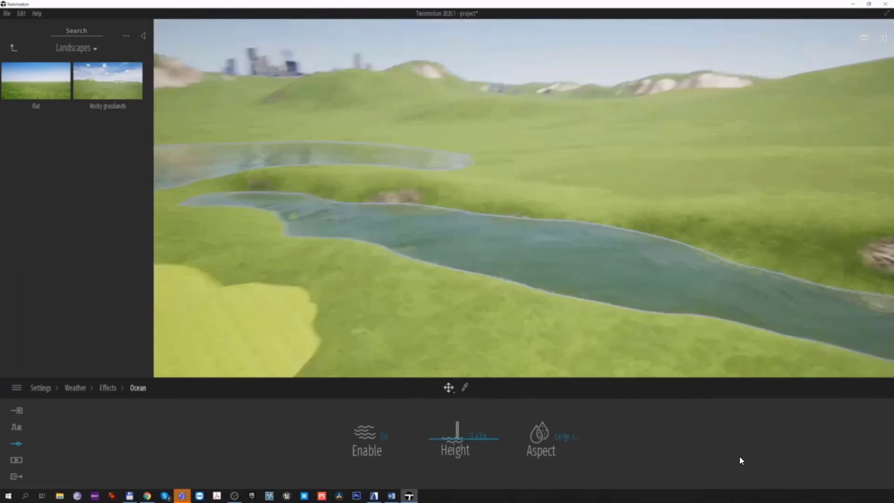
{"action": "key", "text": "Page_Up"}
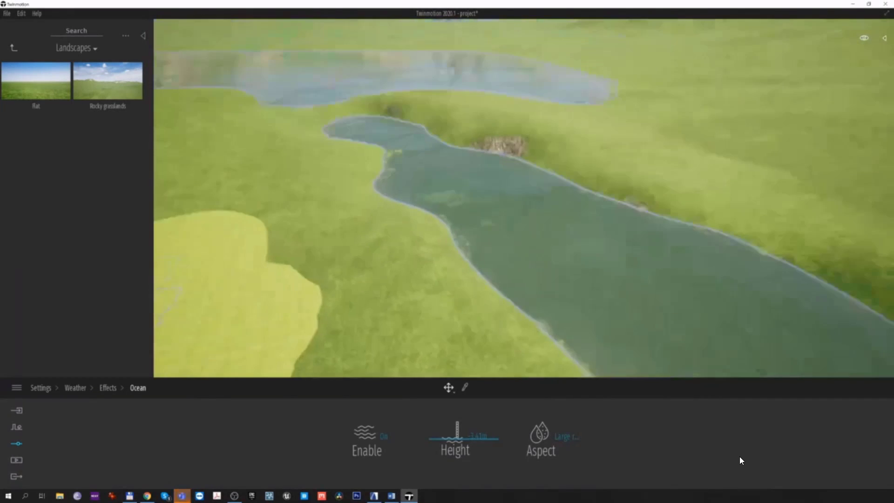
{"action": "left_click", "coordinate": [564, 361]}
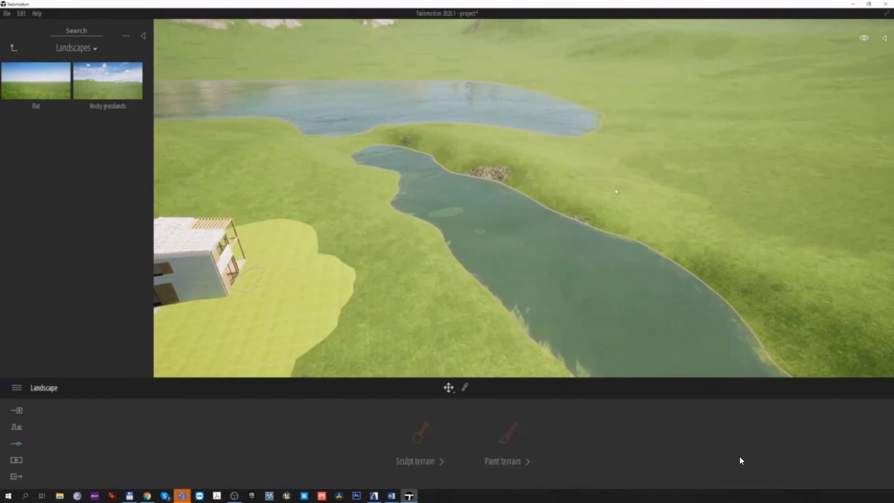
{"action": "left_click", "coordinate": [421, 433]}
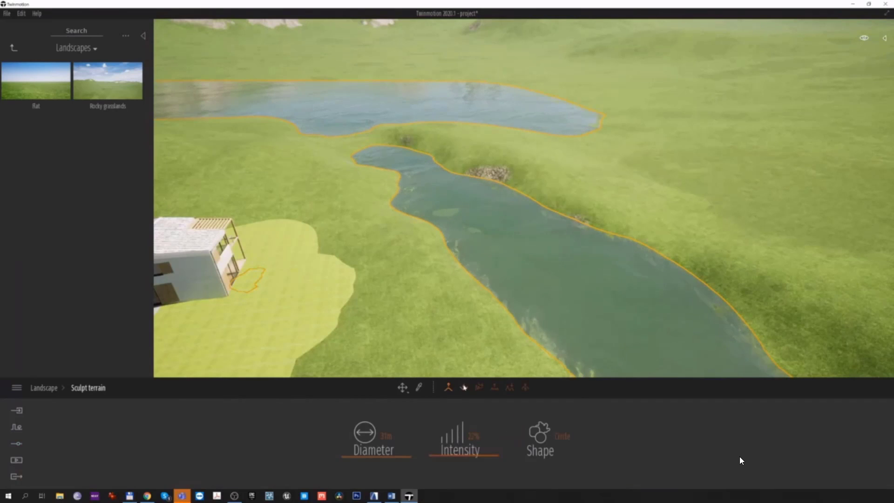
{"action": "mouse_move", "coordinate": [367, 149]}
{"action": "left_mouse_down"}
{"action": "mouse_move", "coordinate": [370, 141]}
{"action": "mouse_move", "coordinate": [433, 169]}
{"action": "mouse_move", "coordinate": [446, 124]}
{"action": "mouse_move", "coordinate": [470, 182]}
{"action": "mouse_move", "coordinate": [442, 140]}
{"action": "mouse_move", "coordinate": [512, 182]}
{"action": "mouse_move", "coordinate": [502, 127]}
{"action": "mouse_move", "coordinate": [489, 140]}
{"action": "mouse_move", "coordinate": [493, 169]}
{"action": "mouse_move", "coordinate": [535, 203]}
{"action": "mouse_move", "coordinate": [647, 253]}
{"action": "left_mouse_up"}
- Lower the terrain at the river's far end to lengthen the channel and merge the separate pools into it
{"action": "right_click_drag", "start_coordinate": [648, 253], "coordinate": [648, 250]}
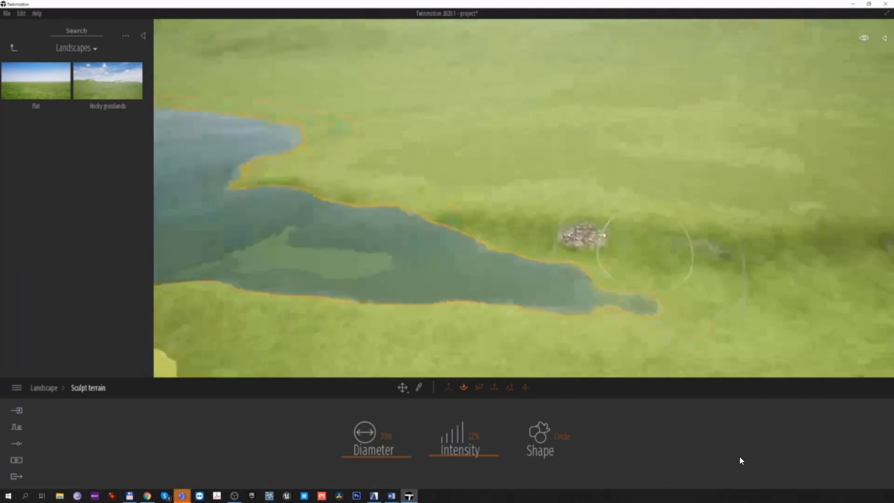
{"action": "mouse_move", "coordinate": [591, 239]}
{"action": "right_mouse_down"}
{"action": "mouse_move", "coordinate": [583, 210]}
{"action": "mouse_move", "coordinate": [589, 200]}
{"action": "mouse_move", "coordinate": [337, 261]}
{"action": "right_mouse_up"}
{"action": "mouse_move", "coordinate": [338, 261]}
{"action": "left_mouse_down"}
{"action": "mouse_move", "coordinate": [497, 202]}
{"action": "mouse_move", "coordinate": [461, 201]}
{"action": "mouse_move", "coordinate": [438, 186]}
{"action": "mouse_move", "coordinate": [494, 167]}
{"action": "mouse_move", "coordinate": [645, 156]}
{"action": "left_mouse_up"}
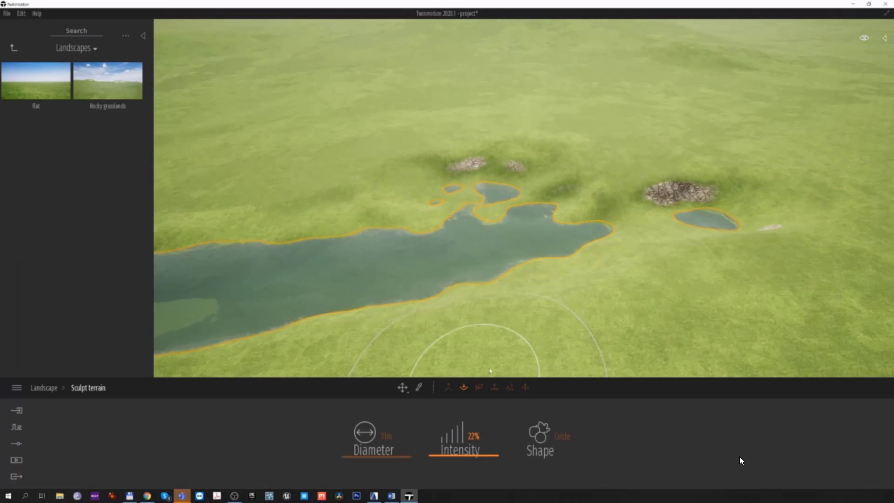
{"action": "mouse_move", "coordinate": [420, 173]}
{"action": "left_mouse_down"}
{"action": "mouse_move", "coordinate": [451, 219]}
{"action": "mouse_move", "coordinate": [343, 225]}
{"action": "mouse_move", "coordinate": [742, 217]}
{"action": "mouse_move", "coordinate": [768, 201]}
{"action": "mouse_move", "coordinate": [792, 204]}
{"action": "mouse_move", "coordinate": [685, 174]}
{"action": "left_mouse_up"}
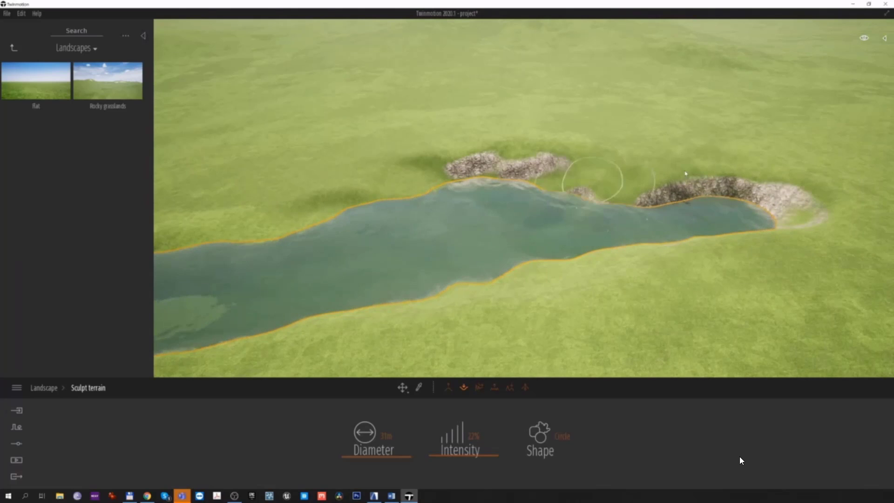
{"action": "mouse_move", "coordinate": [619, 148]}
{"action": "right_mouse_down"}
{"action": "mouse_move", "coordinate": [746, 112]}
{"action": "mouse_move", "coordinate": [619, 147]}
{"action": "right_mouse_up"}
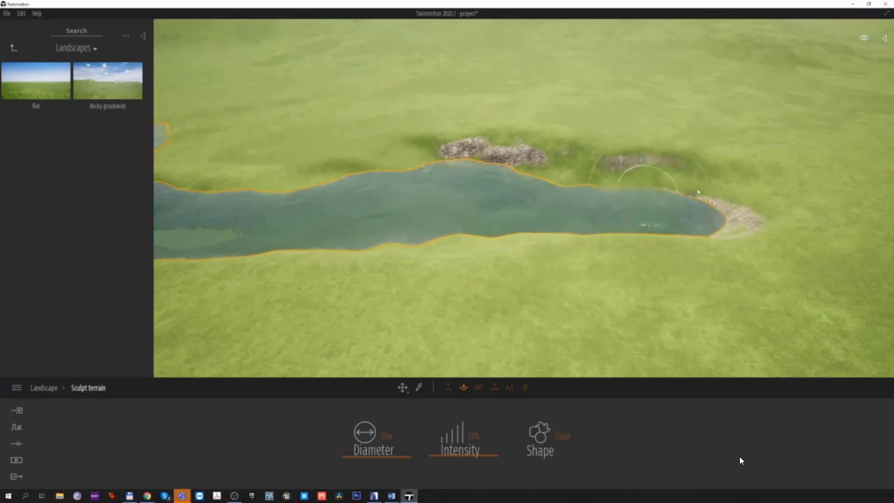
{"action": "mouse_move", "coordinate": [791, 193]}
{"action": "left_mouse_down"}
{"action": "mouse_move", "coordinate": [550, 153]}
{"action": "mouse_move", "coordinate": [679, 144]}
{"action": "mouse_move", "coordinate": [513, 149]}
{"action": "mouse_move", "coordinate": [773, 146]}
{"action": "left_mouse_up"}
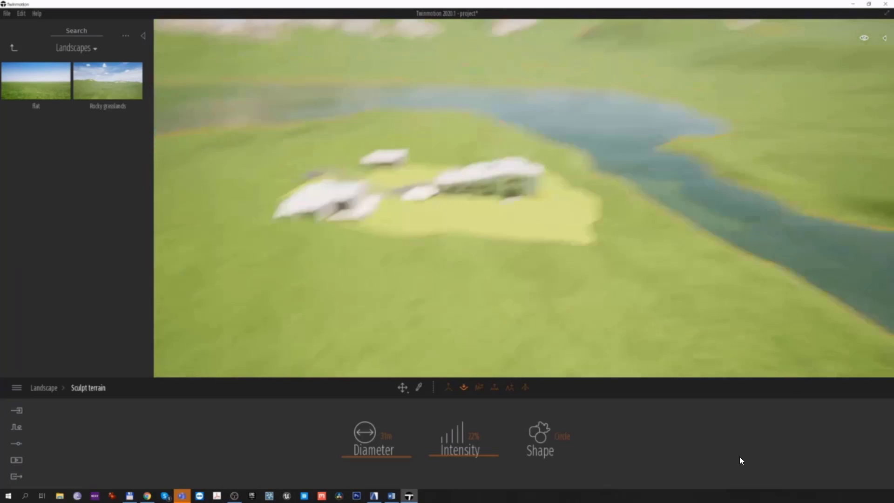
{"action": "key", "text": "w"}
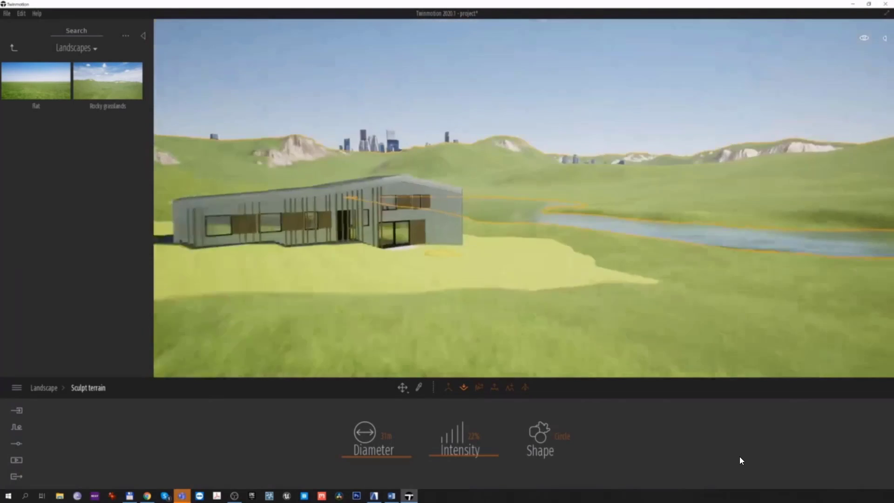
{"action": "key", "text": "s"}
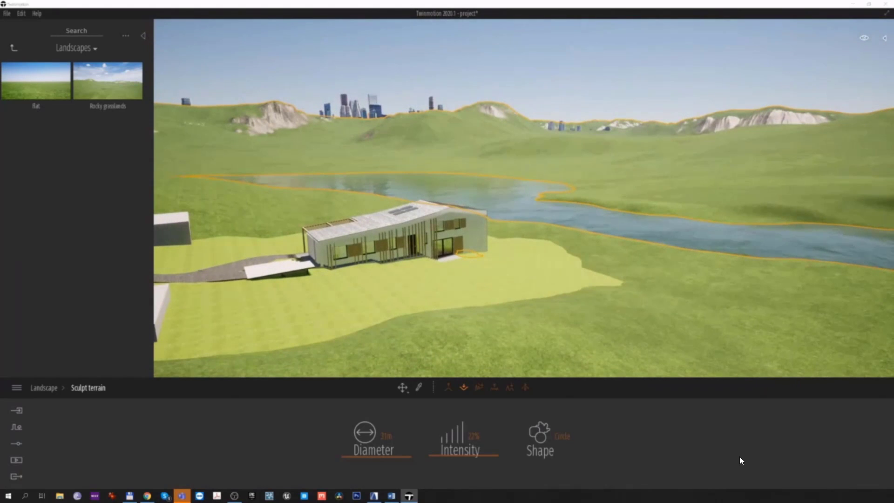
- Save the project and apply the Roughcast coating 03 wall covering to the house's exterior walls
{"action": "key", "text": "ctrl+s"}
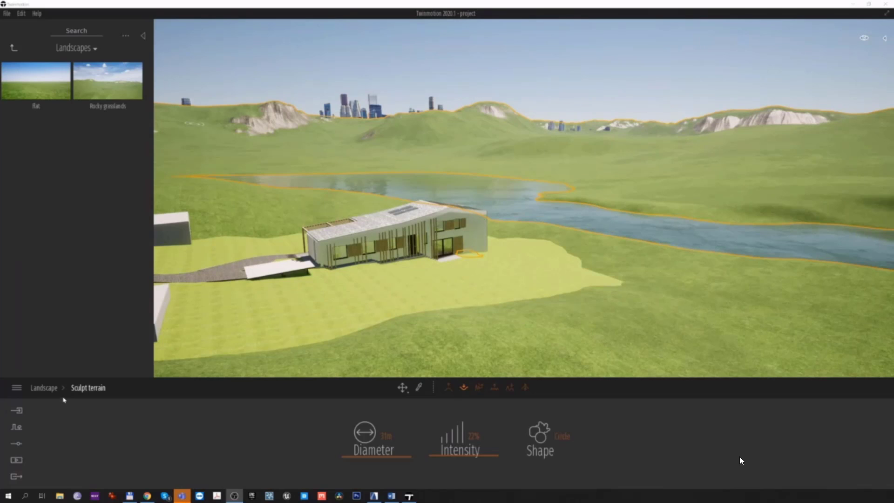
{"action": "left_click", "coordinate": [13, 48]}
{"action": "left_click", "coordinate": [13, 49]}
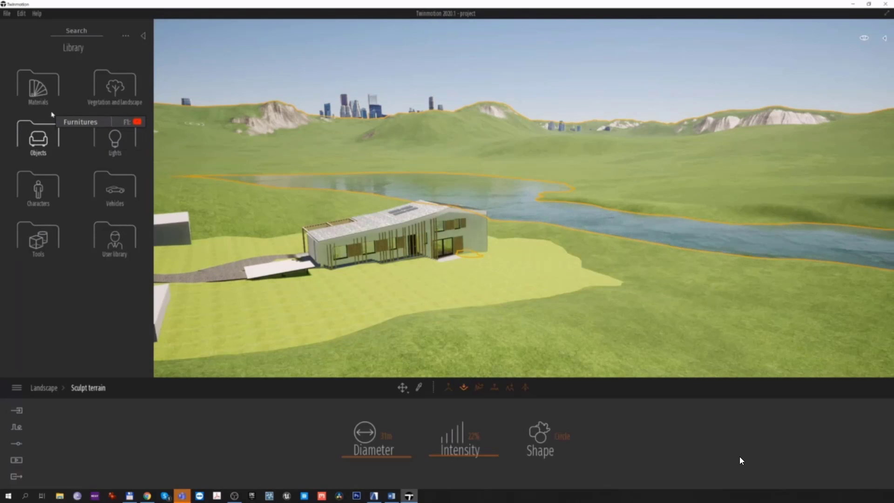
{"action": "left_click", "coordinate": [49, 95]}
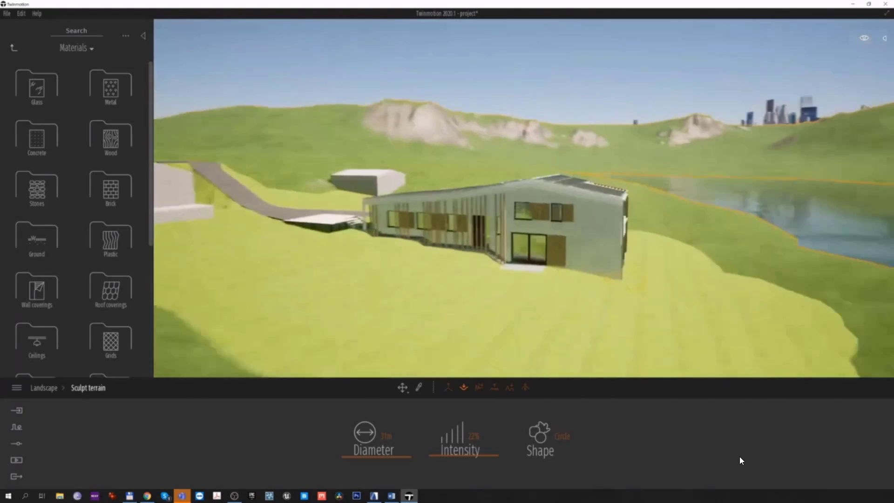
{"action": "key", "text": "d"}
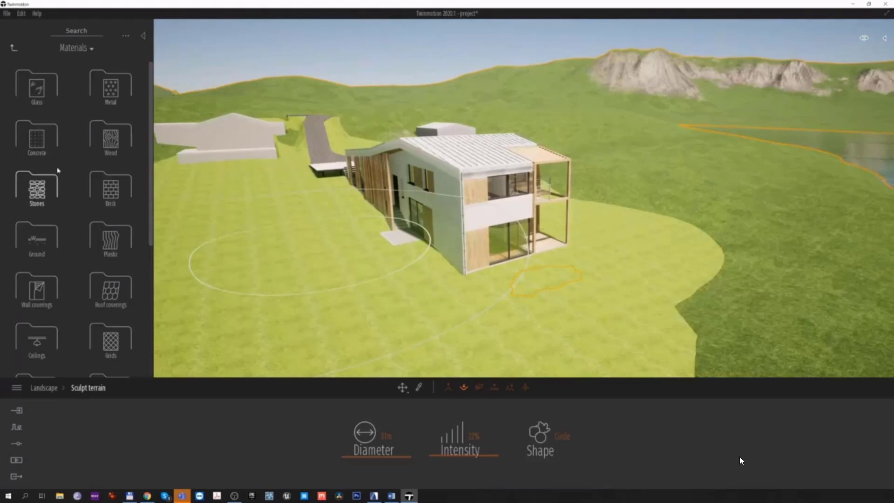
{"action": "left_click", "coordinate": [38, 290]}
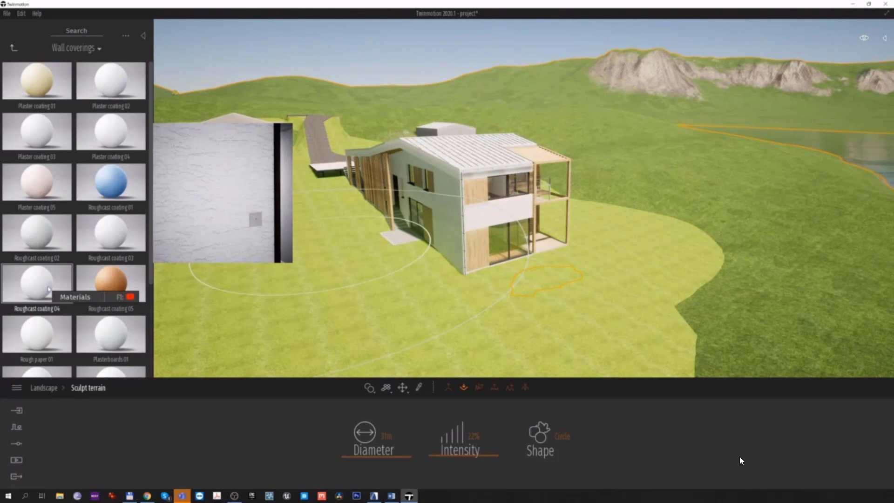
{"action": "left_click_drag", "start_coordinate": [48, 289], "coordinate": [454, 197]}
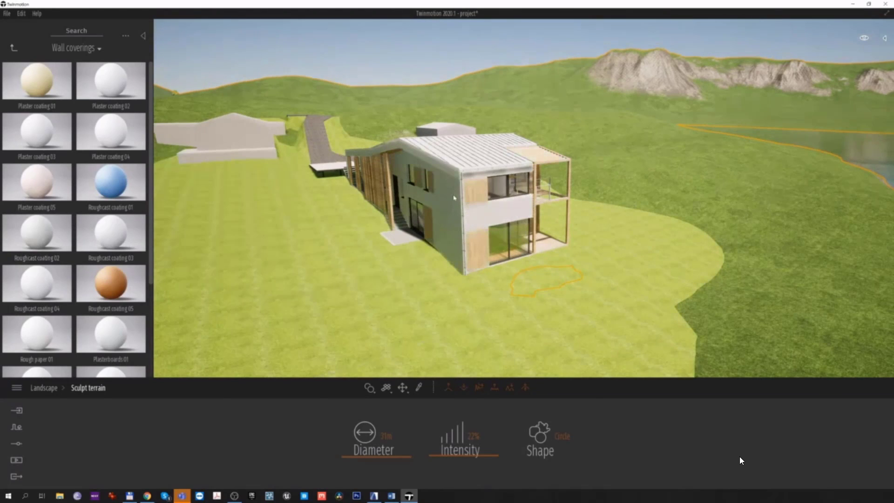
{"action": "middle_click_drag", "start_coordinate": [455, 197], "coordinate": [351, 265], "text": "shift"}
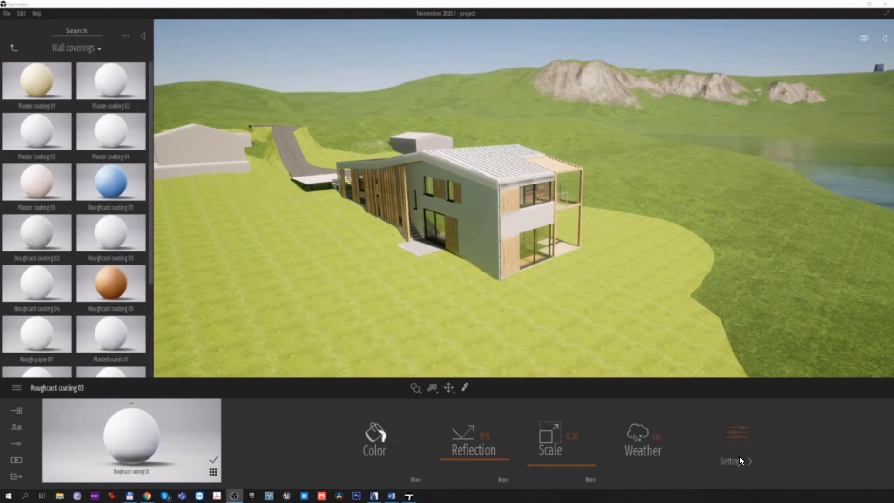
- Find the ash woods among the materials and apply Ash 06 G to the house's timber cladding and posts
{"action": "left_click", "coordinate": [14, 47]}
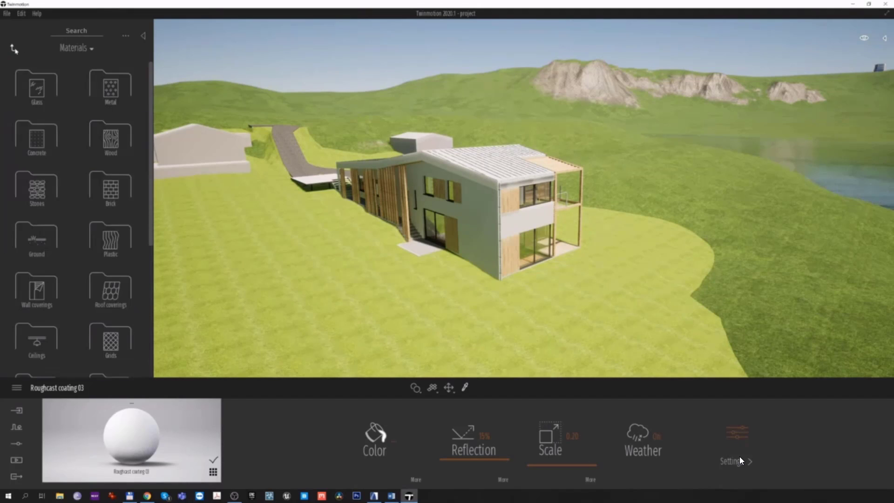
{"action": "left_click", "coordinate": [111, 88]}
{"action": "left_click", "coordinate": [76, 31]}
{"action": "type", "text": "ash"}
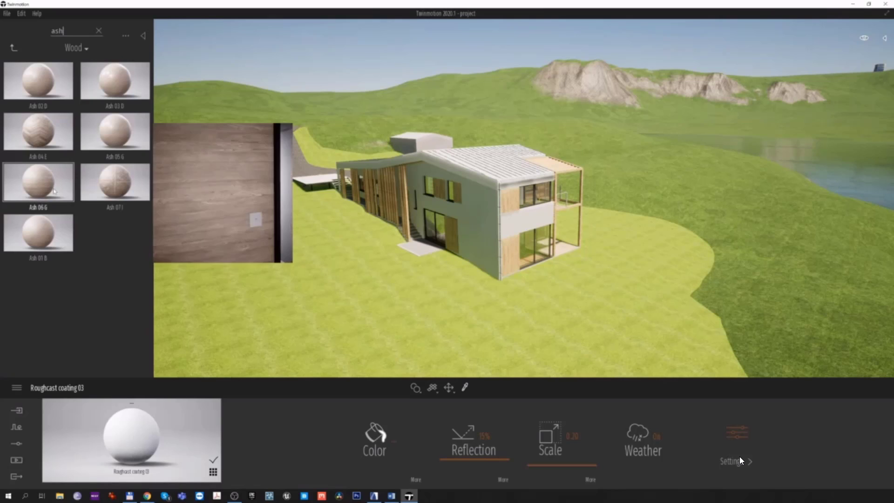
{"action": "left_click_drag", "start_coordinate": [40, 182], "coordinate": [563, 209]}
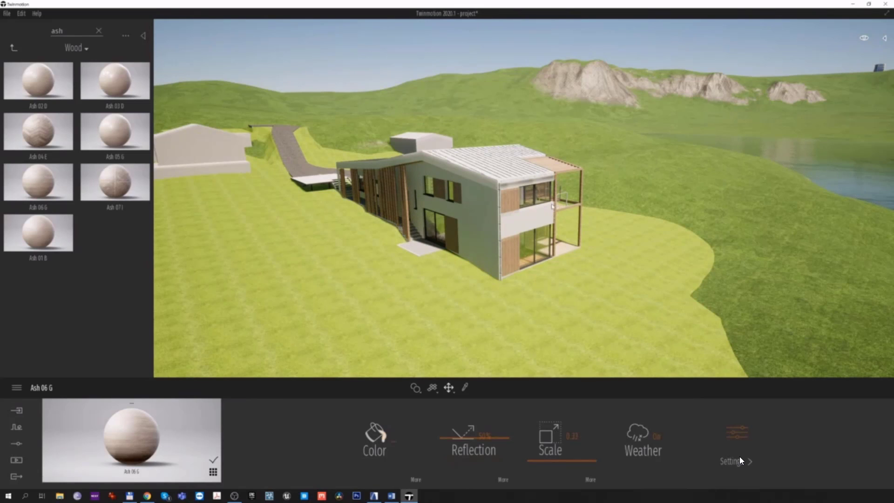
- Apply the Brushed aluminium 01 metal material to the house's roof
{"action": "key", "text": "w"}
{"action": "right_click_drag", "start_coordinate": [552, 209], "coordinate": [544, 152]}
{"action": "key", "text": "s"}
{"action": "key", "text": "w"}
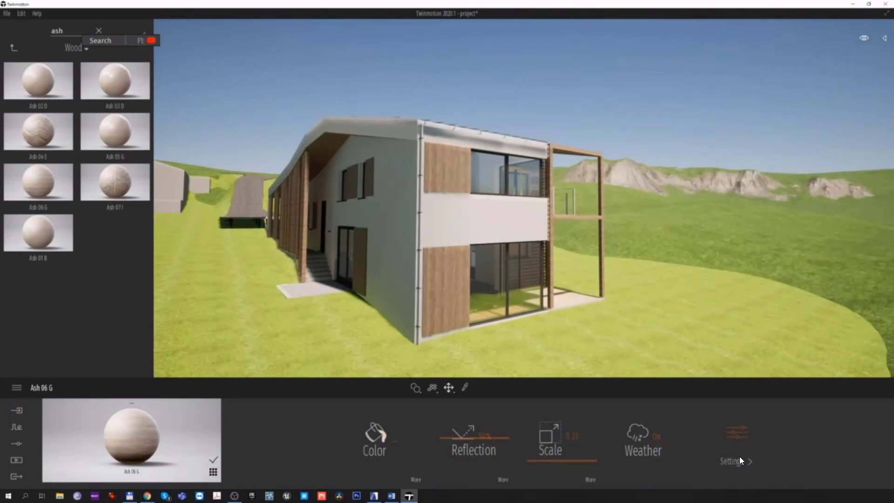
{"action": "type", "text": "brushed"}
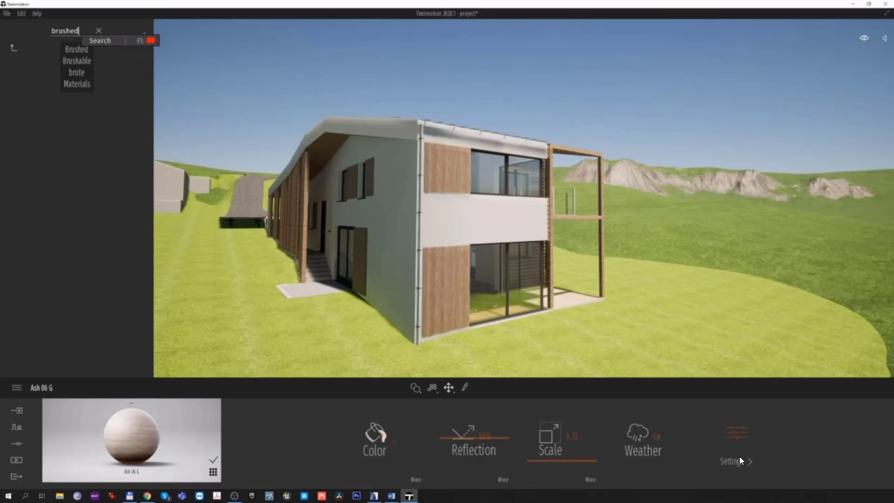
{"action": "left_click", "coordinate": [77, 50]}
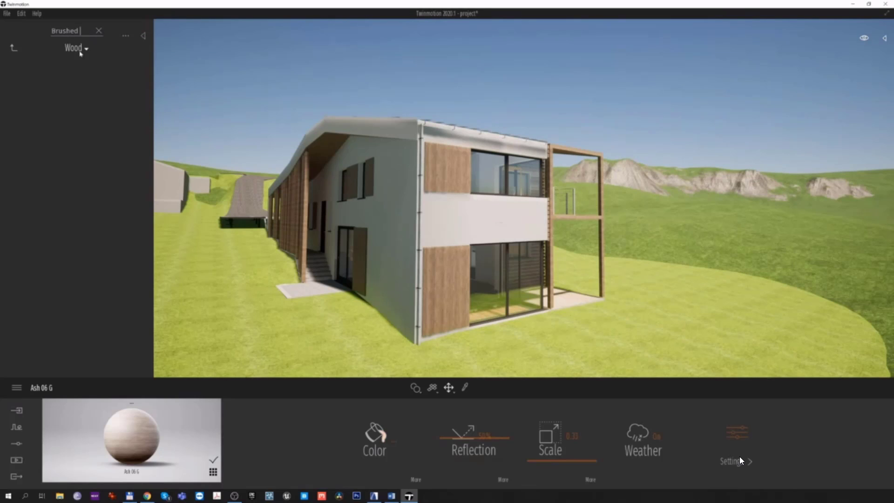
{"action": "left_click", "coordinate": [16, 48]}
{"action": "left_click", "coordinate": [116, 91]}
{"action": "mouse_move", "coordinate": [47, 88]}
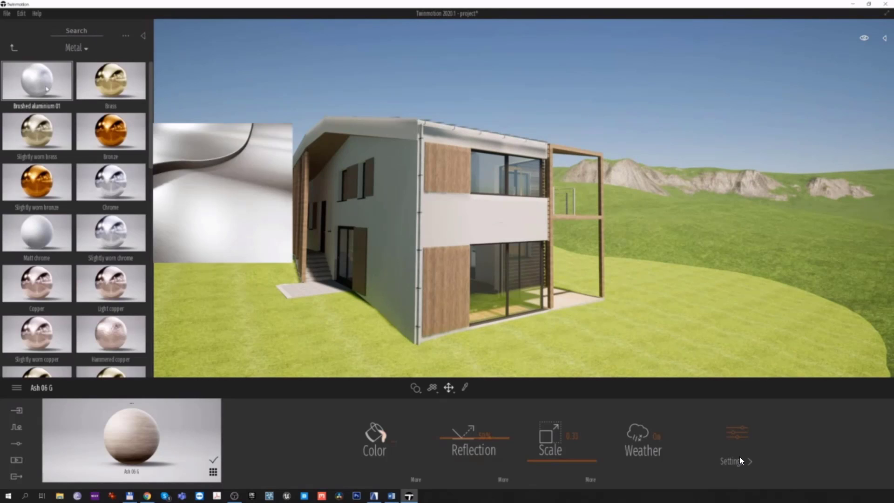
{"action": "mouse_move", "coordinate": [47, 89]}
{"action": "left_mouse_down"}
{"action": "mouse_move", "coordinate": [435, 129]}
{"action": "mouse_move", "coordinate": [428, 127]}
{"action": "left_mouse_up"}
{"action": "scroll", "coordinate": [428, 127], "scroll_direction": "up", "scroll_amount": 5}
{"action": "mouse_move", "coordinate": [427, 127]}
{"action": "right_mouse_down"}
{"action": "mouse_move", "coordinate": [428, 195]}
{"action": "mouse_move", "coordinate": [396, 205]}
{"action": "right_mouse_up"}
{"action": "scroll", "coordinate": [428, 195], "scroll_direction": "down", "scroll_amount": 8}
{"action": "scroll", "coordinate": [427, 196], "scroll_direction": "down", "scroll_amount": 1}
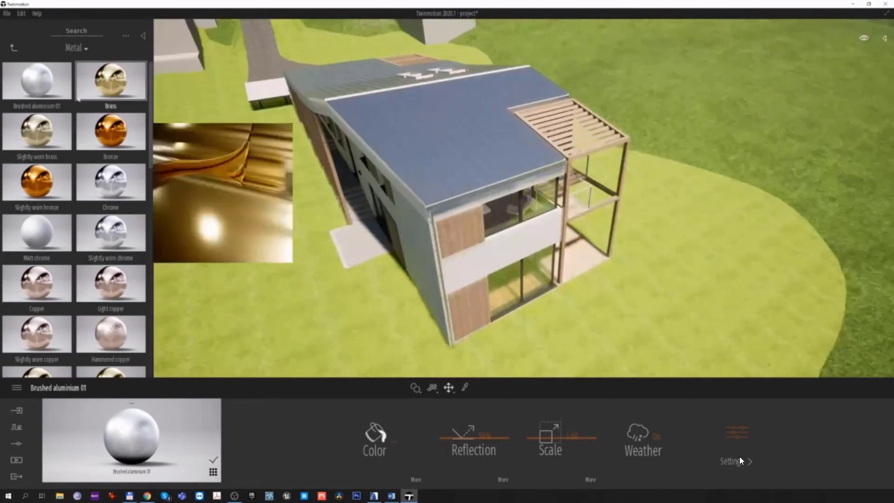
{"action": "right_click_drag", "start_coordinate": [383, 136], "coordinate": [415, 139]}
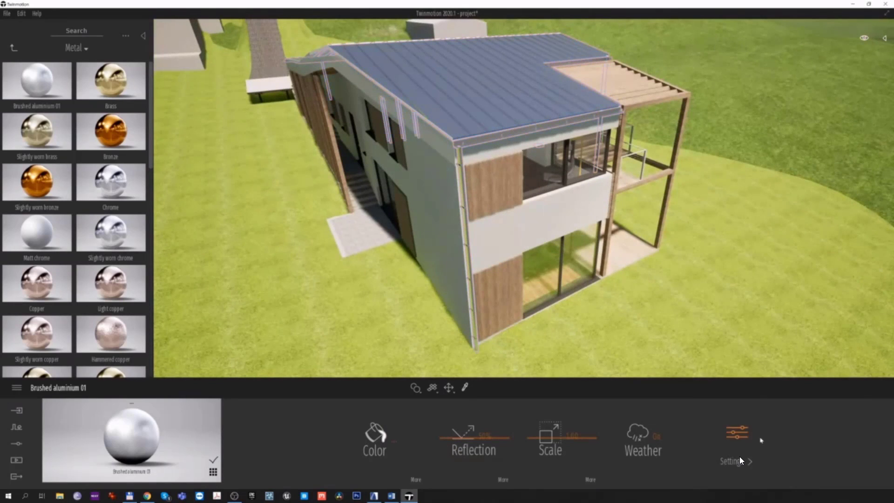
- Open the additional settings of the brushed aluminium and examine the house's facades with the applied materials
{"action": "left_click", "coordinate": [741, 460]}
{"action": "right_click_drag", "start_coordinate": [606, 361], "coordinate": [615, 274]}
{"action": "right_click_drag", "start_coordinate": [496, 225], "coordinate": [517, 212]}
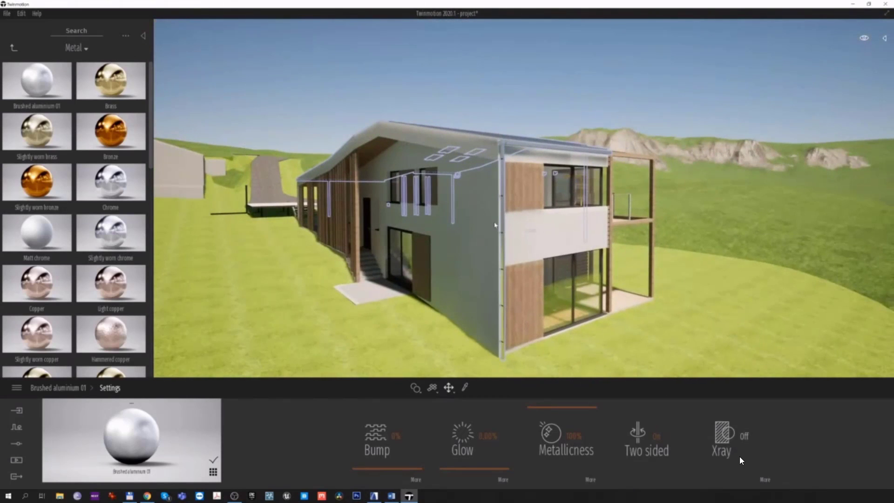
{"action": "key", "text": "a"}
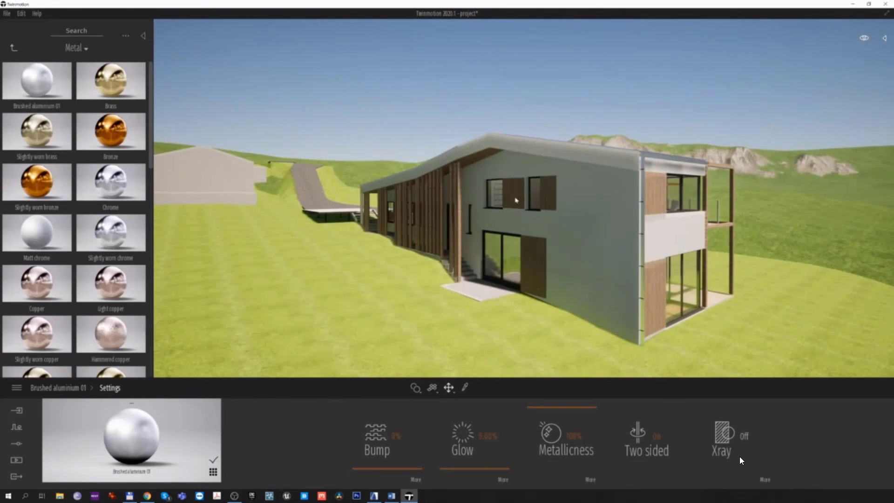
{"action": "key", "text": "s"}
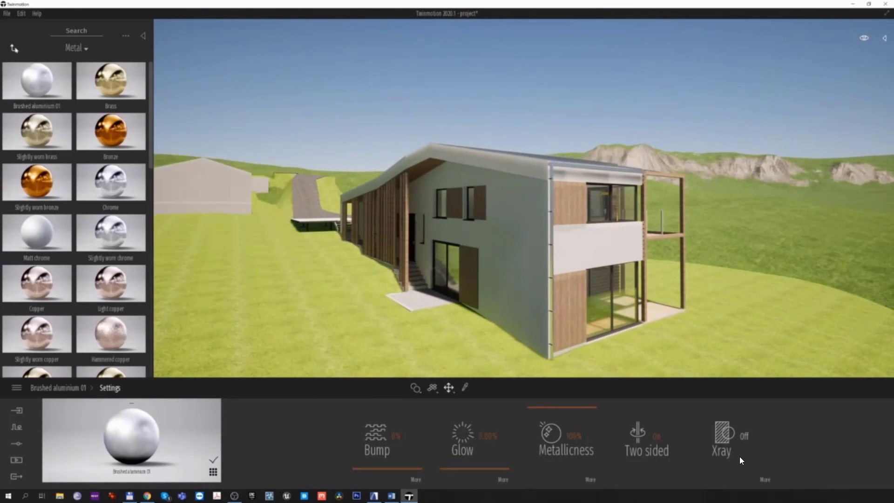
- Apply the Slate cobblestone material to the paved slab at the glazed door and set its texture mapping to Cubic UV
{"action": "left_click", "coordinate": [14, 48]}
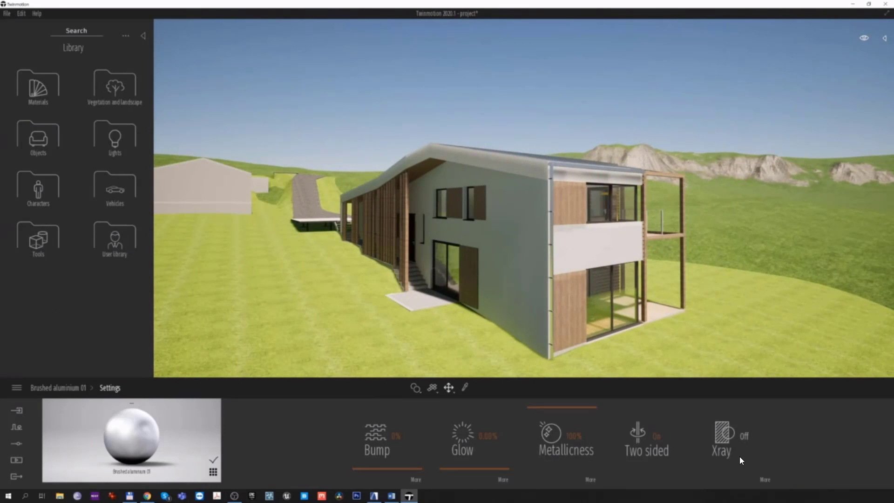
{"action": "type", "text": "slate"}
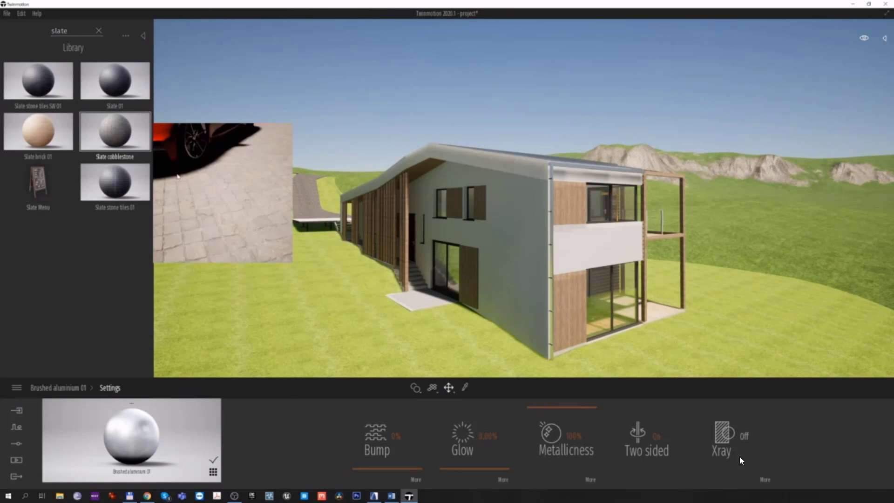
{"action": "left_click_drag", "start_coordinate": [115, 132], "coordinate": [422, 302]}
{"action": "right_click_drag", "start_coordinate": [422, 302], "coordinate": [382, 345]}
{"action": "key", "text": "w"}
{"action": "key", "text": "w"}
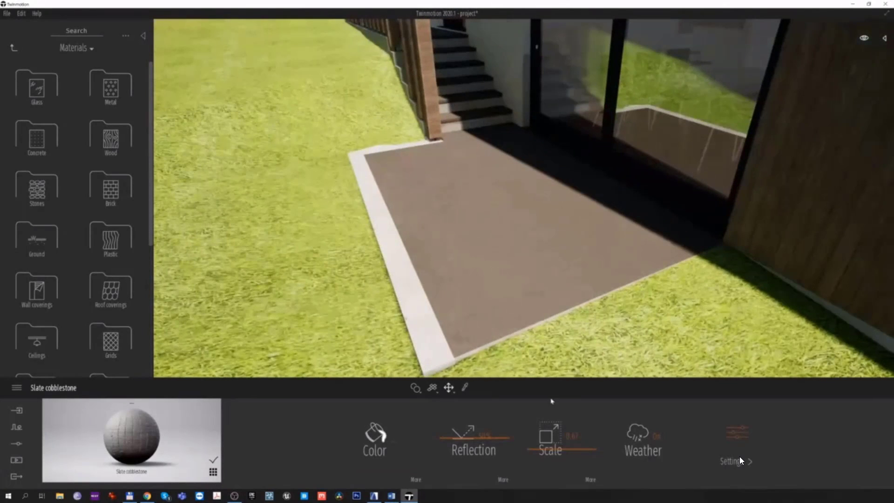
{"action": "left_click", "coordinate": [432, 388]}
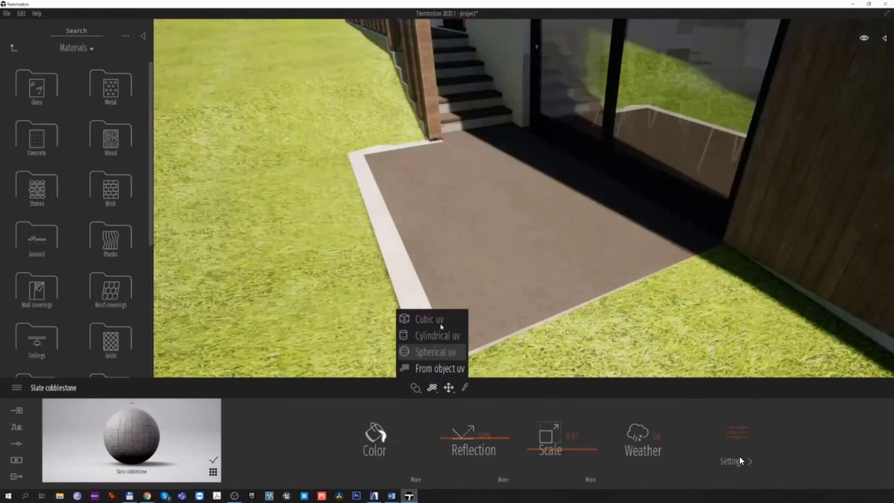
{"action": "left_click", "coordinate": [419, 316]}
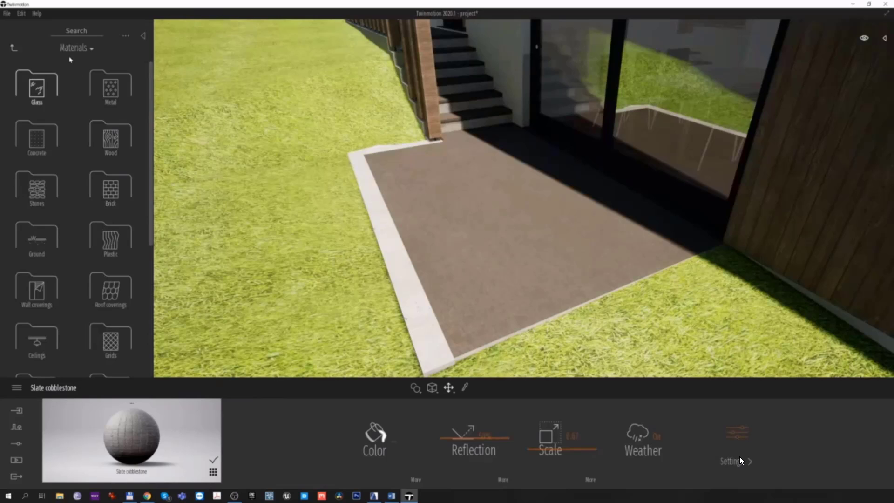
- Search the materials for slate and apply Slate cobblestone to the driveway
{"action": "type", "text": "slate"}
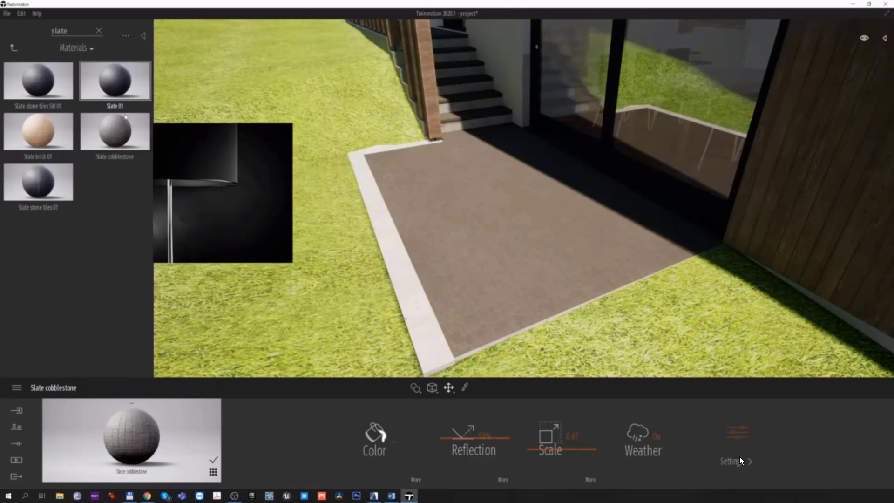
{"action": "right_click_drag", "start_coordinate": [568, 195], "coordinate": [500, 175]}
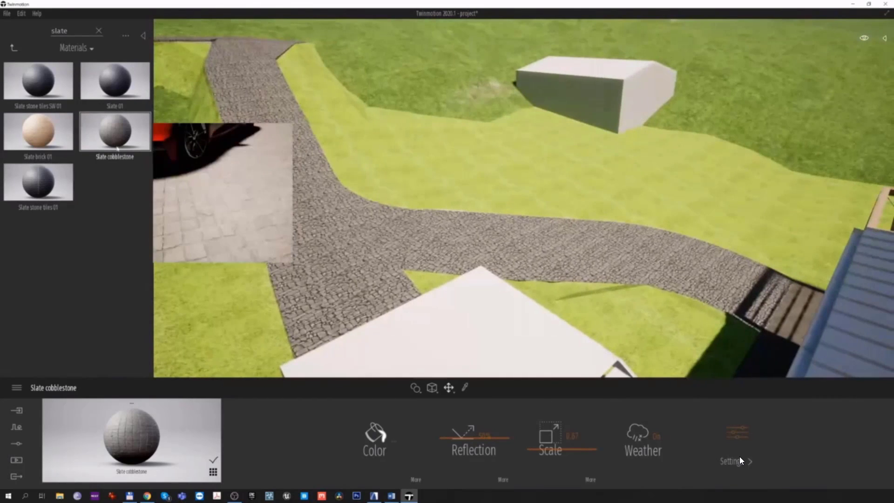
{"action": "left_click_drag", "start_coordinate": [115, 132], "coordinate": [347, 287]}
{"action": "right_click_drag", "start_coordinate": [347, 288], "coordinate": [447, 201]}
{"action": "right_click_drag", "start_coordinate": [740, 461], "coordinate": [740, 461]}
- Apply the Brushed aluminium 01 metal material to the raised platform at the end of the driveway
{"action": "key", "text": "s"}
{"action": "key", "text": "d"}
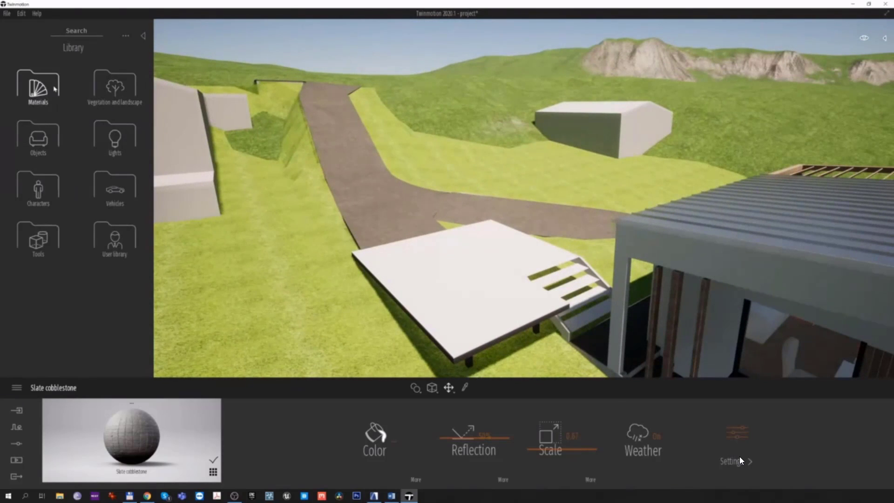
{"action": "left_click", "coordinate": [41, 84]}
{"action": "left_click", "coordinate": [105, 93]}
{"action": "mouse_move", "coordinate": [38, 82]}
{"action": "left_mouse_down"}
{"action": "mouse_move", "coordinate": [223, 190]}
{"action": "mouse_move", "coordinate": [517, 299]}
{"action": "left_mouse_up"}
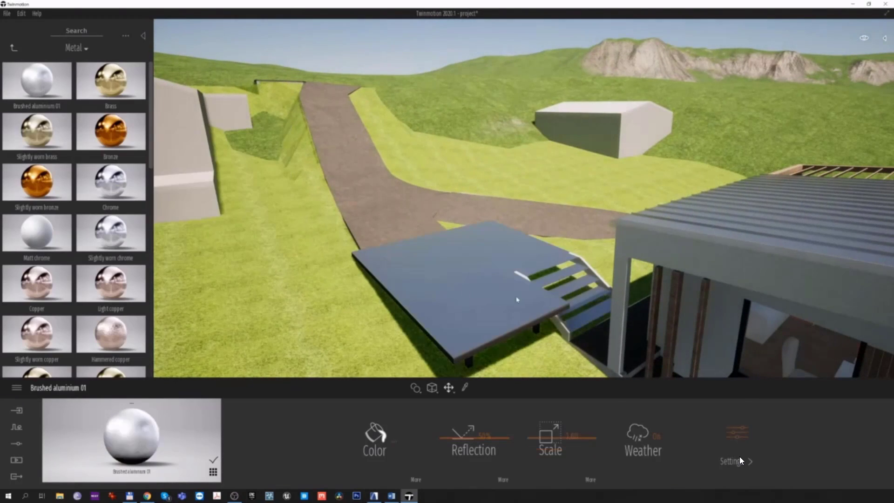
- Examine the applied materials around the house's facades, timber frame and balcony
{"action": "key", "text": "d"}
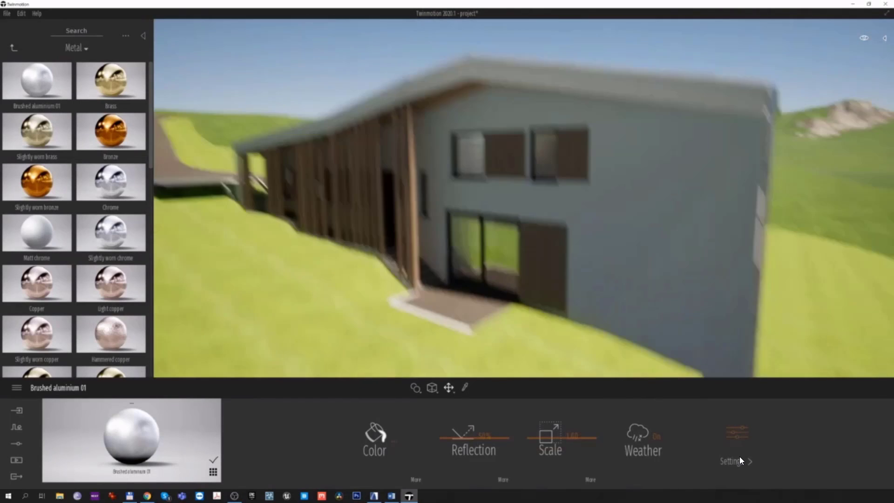
{"action": "key", "text": "w"}
{"action": "key", "text": "d"}
{"action": "key", "text": "e"}
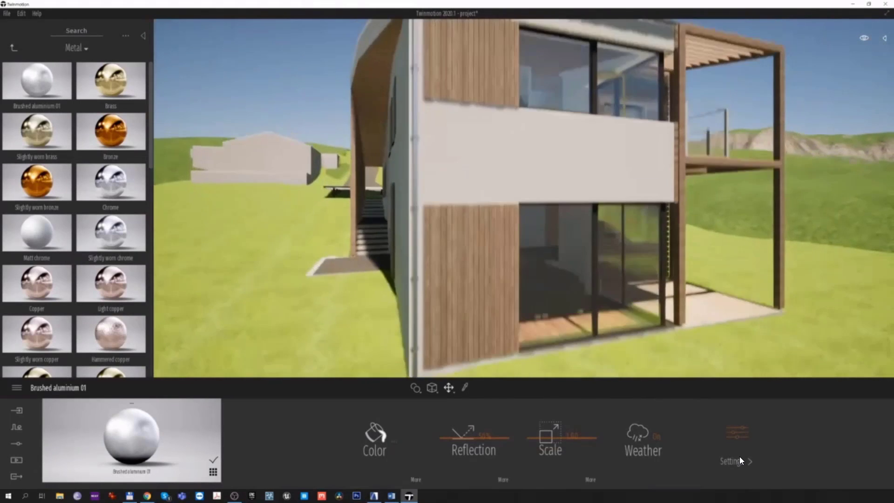
{"action": "key", "text": "w"}
{"action": "key", "text": "d"}
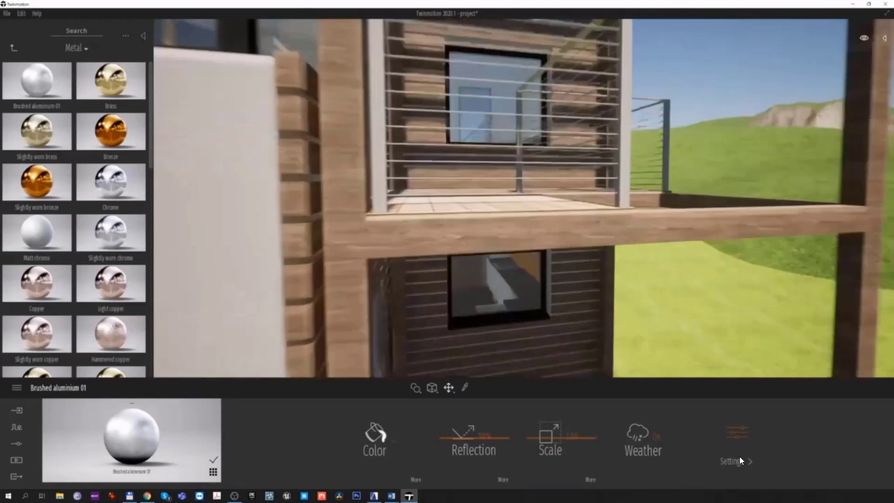
{"action": "key", "text": "a"}
{"action": "key", "text": "s"}
{"action": "key", "text": "s"}
{"action": "key", "text": "a"}
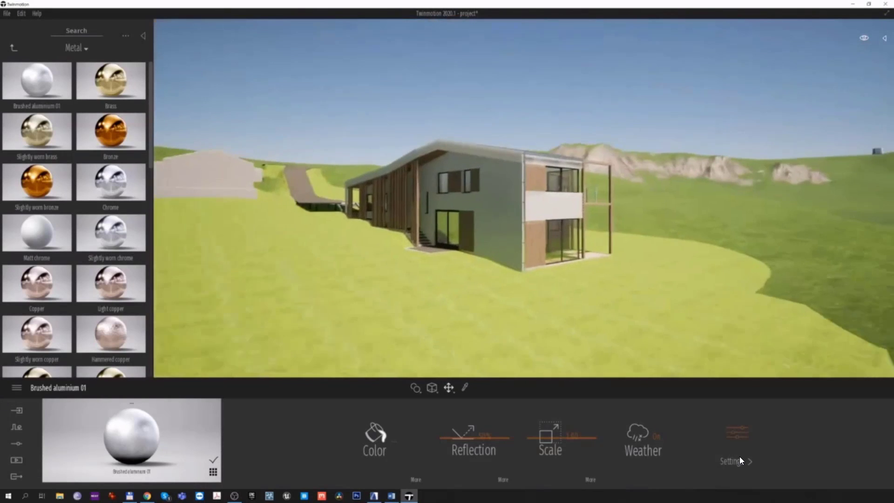
{"action": "key", "text": "w"}
{"action": "key", "text": "w"}
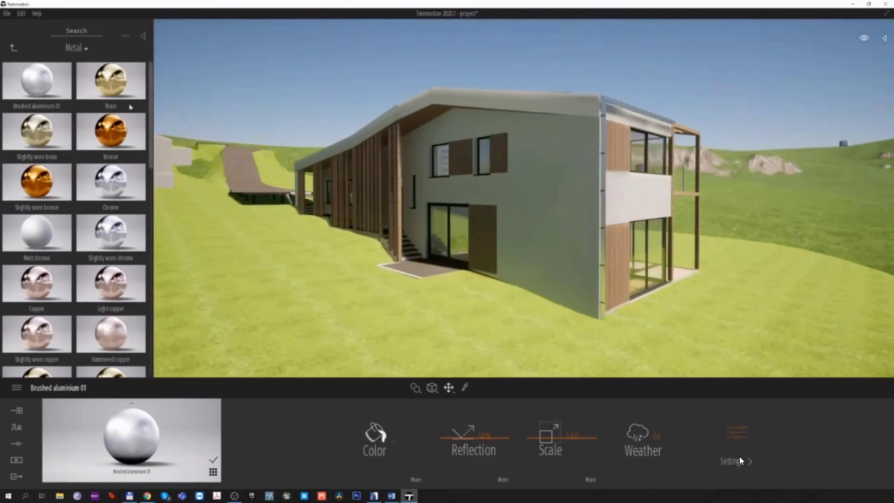
- Apply the Reflective glass material to the house's windows and glazed doors
{"action": "left_click", "coordinate": [13, 48]}
{"action": "left_click", "coordinate": [56, 96]}
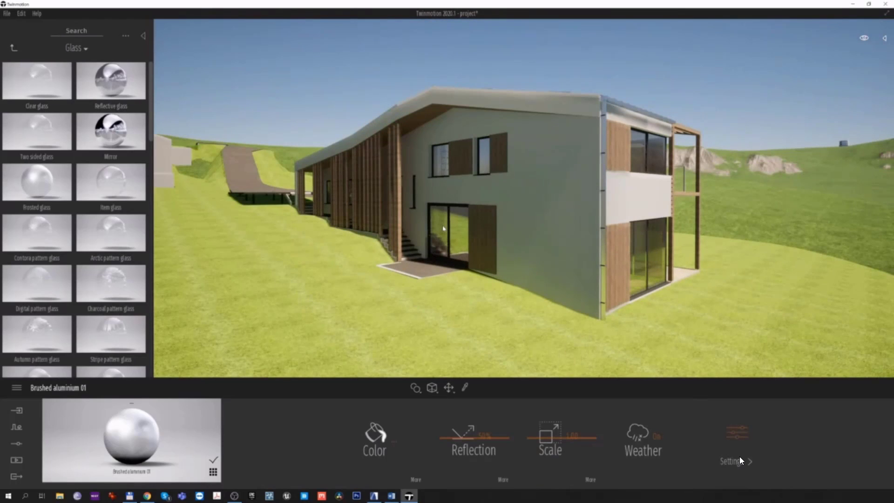
{"action": "key", "text": "s"}
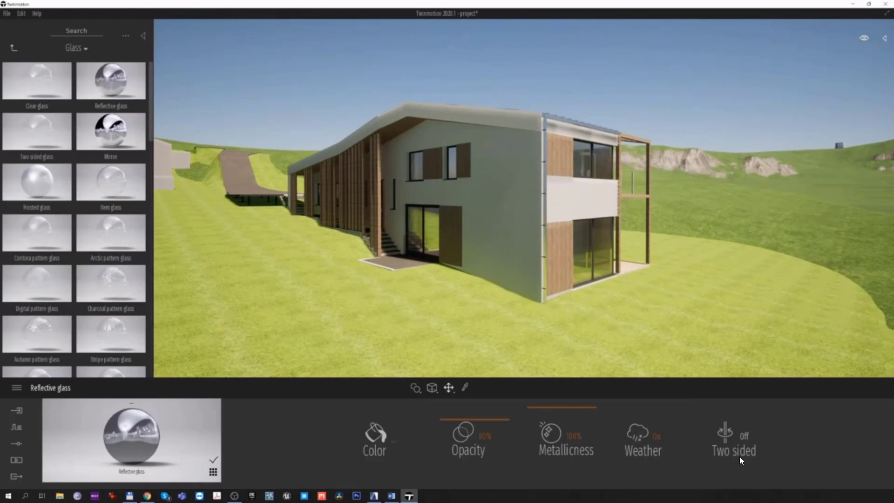
- Apply the Grass 5 material from the Nature ground materials to the imported terrain around the house
{"action": "left_click_drag", "start_coordinate": [266, 294], "coordinate": [302, 293]}
{"action": "mouse_move", "coordinate": [110, 182]}
{"action": "left_click", "coordinate": [14, 48]}
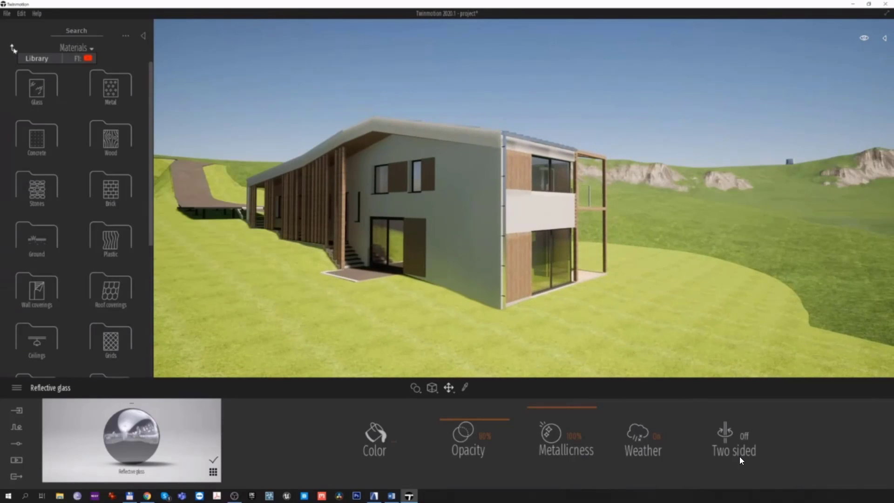
{"action": "left_click", "coordinate": [14, 48]}
{"action": "left_click", "coordinate": [38, 85]}
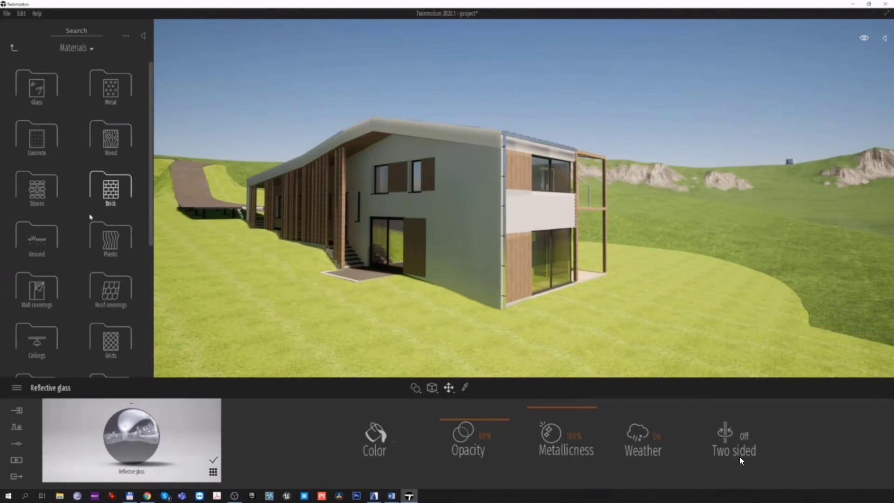
{"action": "left_click", "coordinate": [14, 47]}
{"action": "left_click", "coordinate": [111, 88]}
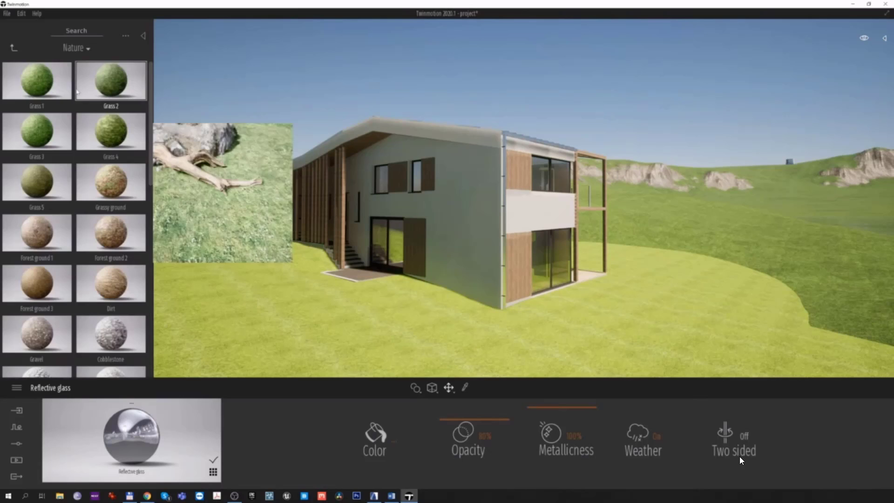
{"action": "mouse_move", "coordinate": [55, 134]}
{"action": "left_click_drag", "start_coordinate": [37, 182], "coordinate": [419, 326]}
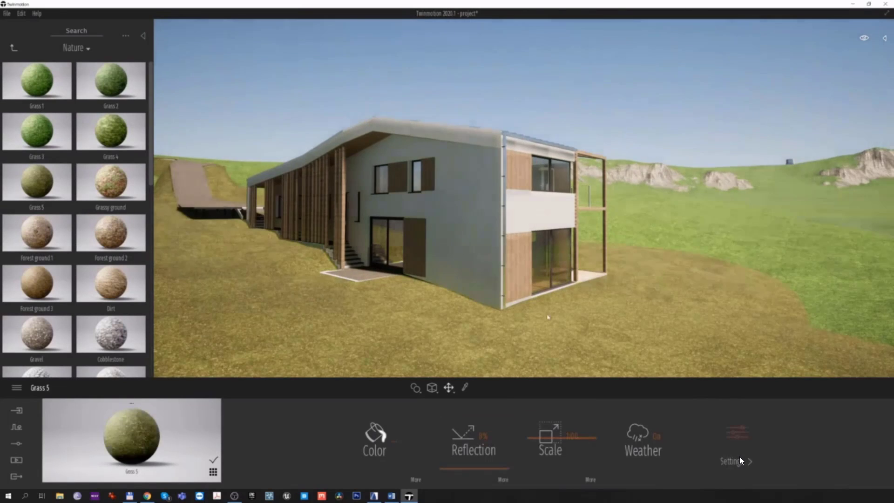
- Replace the landscape's Grass 1 paint layer with Grass 5 to match the terrain around the house
{"action": "key", "text": "s"}
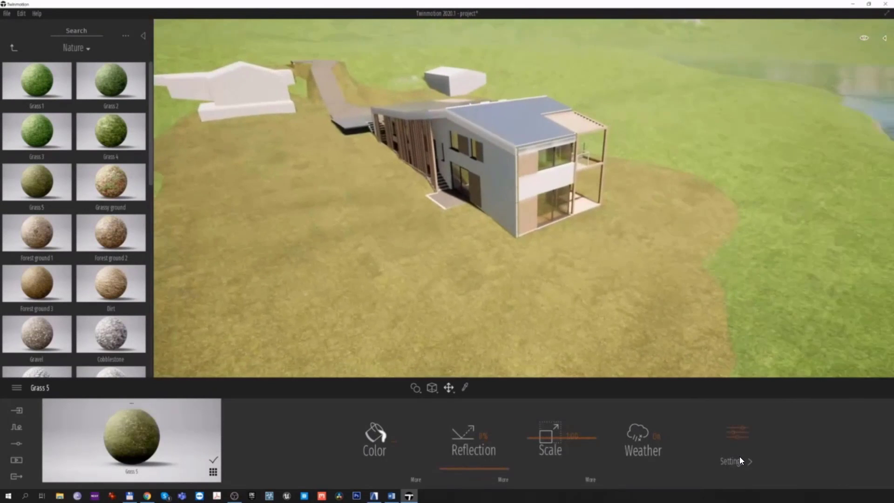
{"action": "key", "text": "s"}
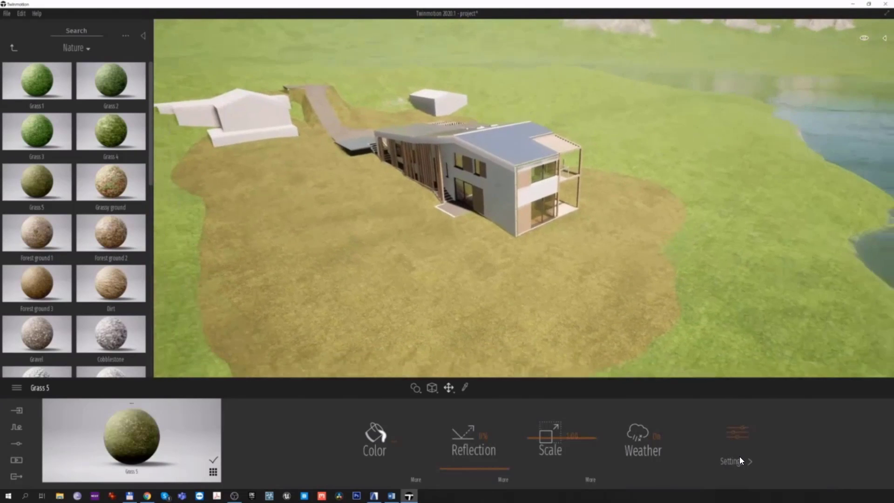
{"action": "left_click", "coordinate": [639, 125]}
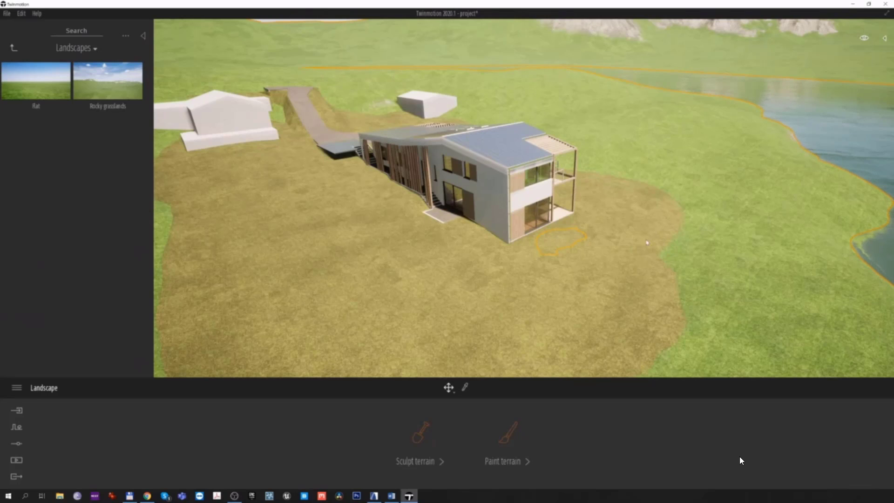
{"action": "scroll", "coordinate": [648, 243], "scroll_direction": "up", "scroll_amount": 5}
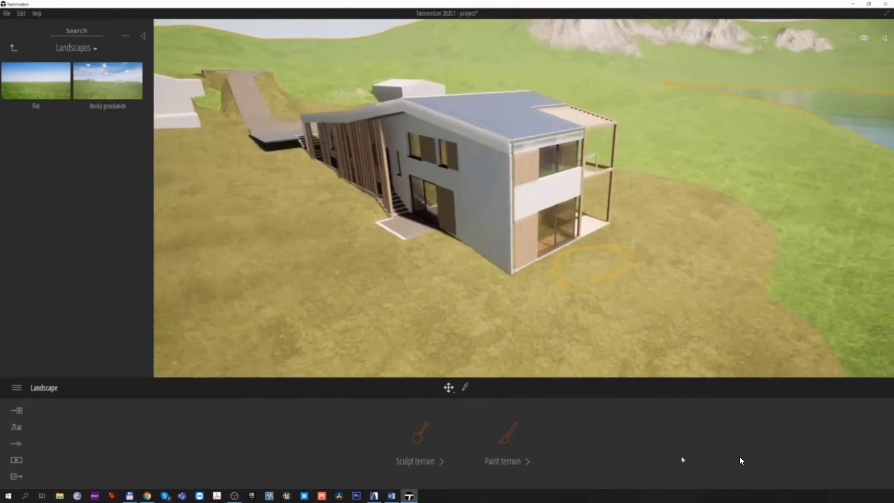
{"action": "left_click", "coordinate": [510, 438]}
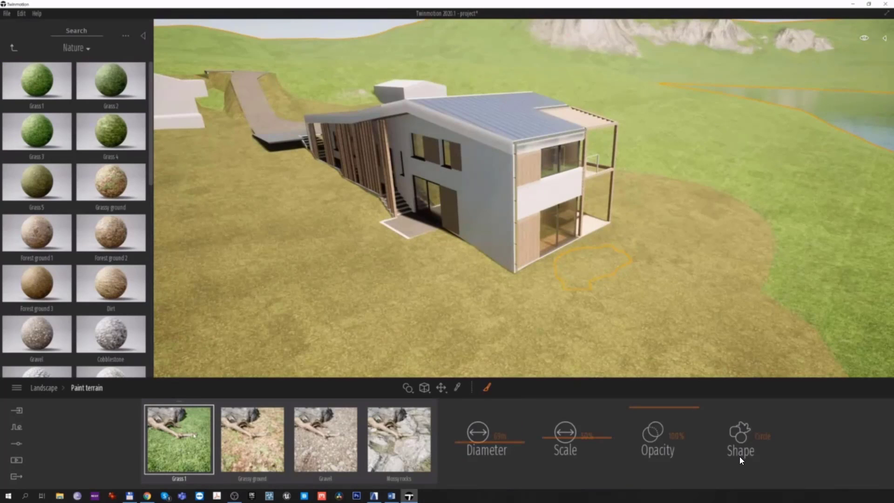
{"action": "mouse_move", "coordinate": [36, 181]}
{"action": "left_mouse_down"}
{"action": "mouse_move", "coordinate": [180, 340]}
{"action": "mouse_move", "coordinate": [196, 435]}
{"action": "mouse_move", "coordinate": [179, 440]}
{"action": "left_mouse_up"}
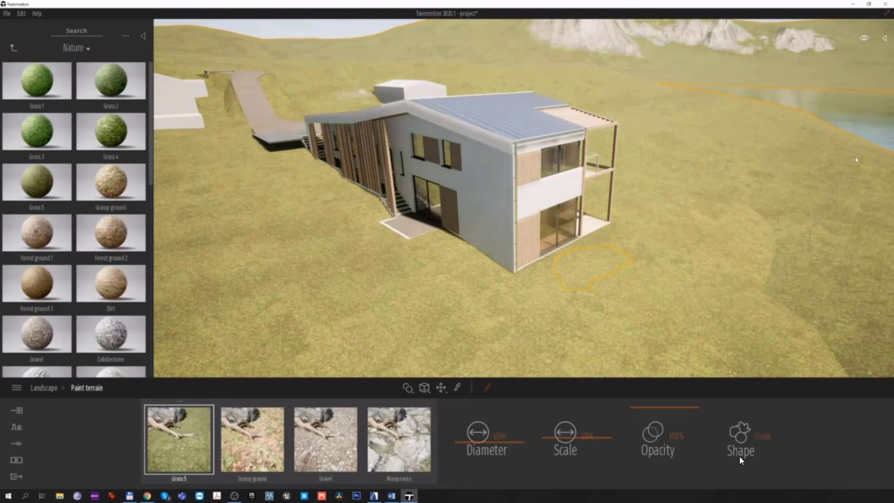
- Paint Gravel onto the landscape along the riverbanks and leave terrain painting
{"action": "right_click_drag", "start_coordinate": [616, 258], "coordinate": [617, 219]}
{"action": "key", "text": "s"}
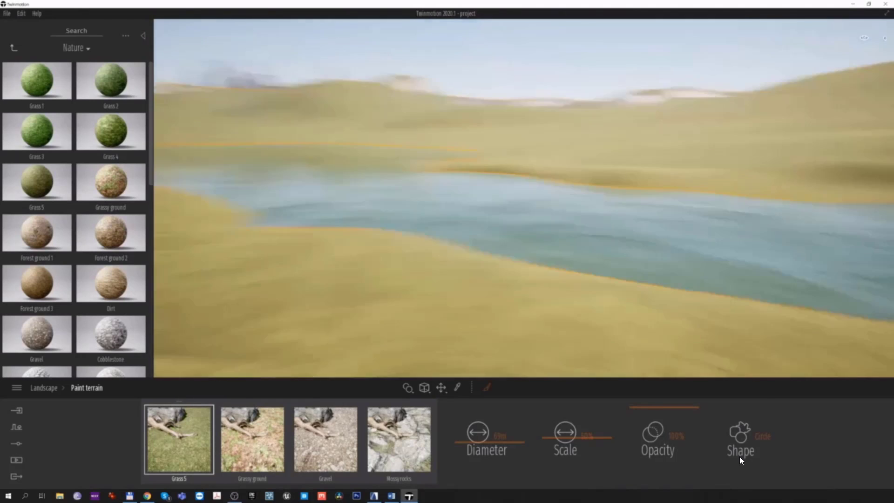
{"action": "key", "text": "w"}
{"action": "key", "text": "s"}
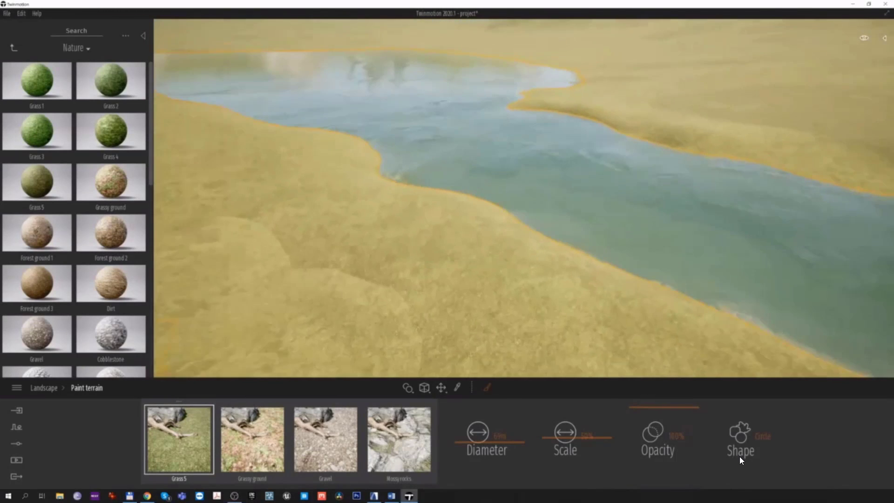
{"action": "key", "text": "s"}
{"action": "right_click_drag", "start_coordinate": [368, 359], "coordinate": [460, 362]}
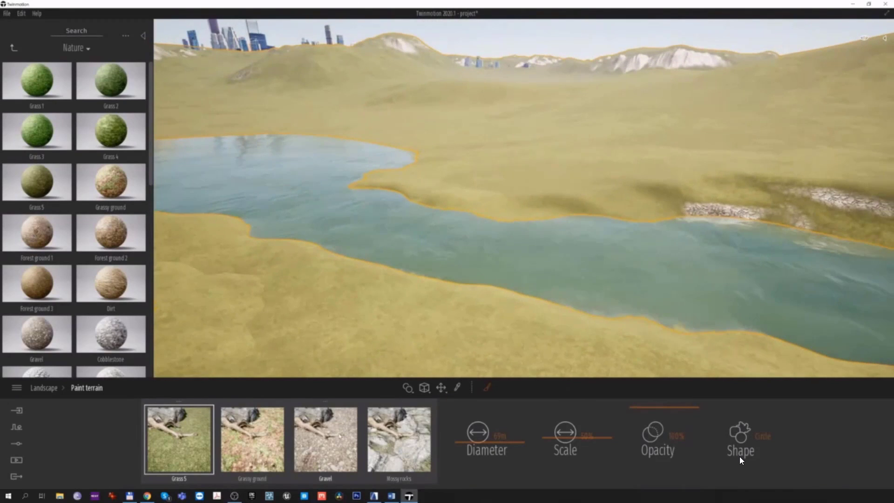
{"action": "left_click", "coordinate": [325, 439]}
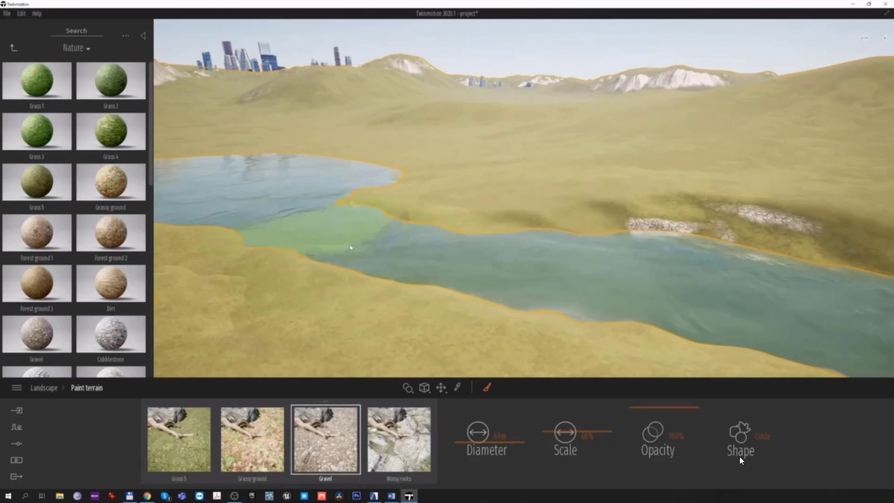
{"action": "key", "text": "d"}
{"action": "mouse_move", "coordinate": [718, 276]}
{"action": "right_mouse_down"}
{"action": "mouse_move", "coordinate": [738, 264]}
{"action": "mouse_move", "coordinate": [638, 256]}
{"action": "mouse_move", "coordinate": [590, 228]}
{"action": "right_mouse_up"}
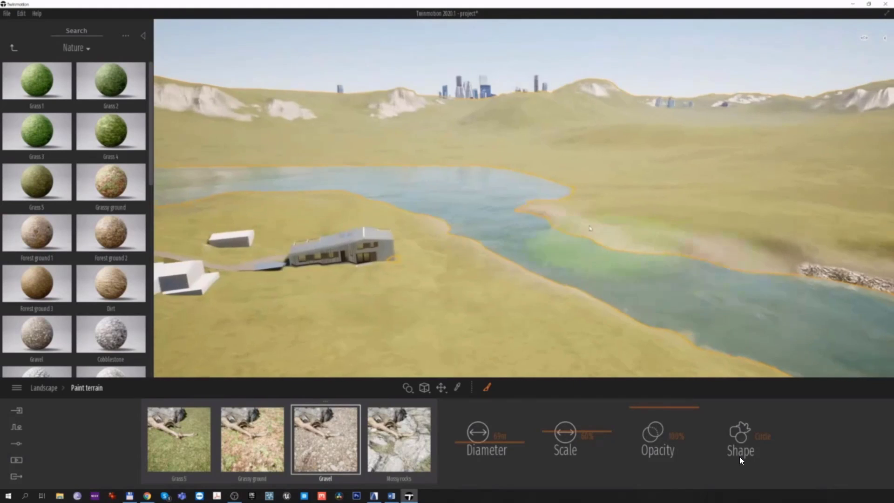
{"action": "mouse_move", "coordinate": [528, 215]}
{"action": "right_mouse_down"}
{"action": "mouse_move", "coordinate": [667, 242]}
{"action": "mouse_move", "coordinate": [433, 223]}
{"action": "mouse_move", "coordinate": [412, 212]}
{"action": "mouse_move", "coordinate": [424, 204]}
{"action": "right_mouse_up"}
{"action": "key", "text": "w"}
{"action": "key", "text": "w"}
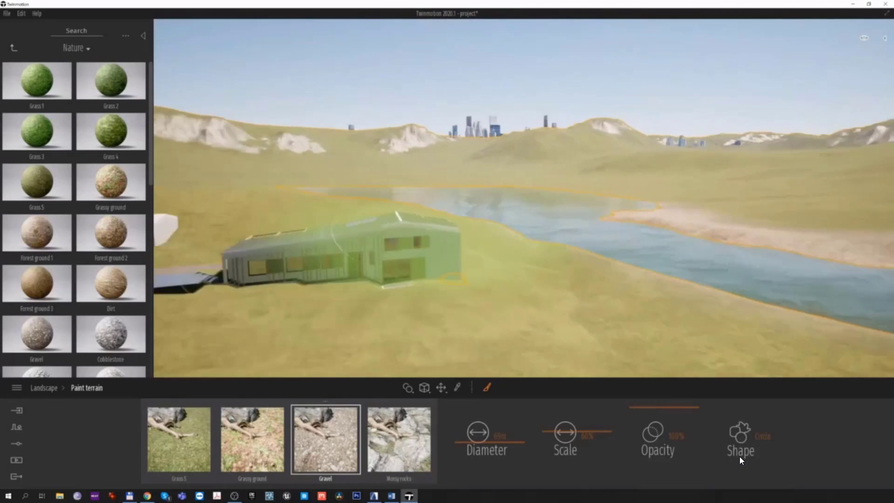
{"action": "key", "text": "Escape"}
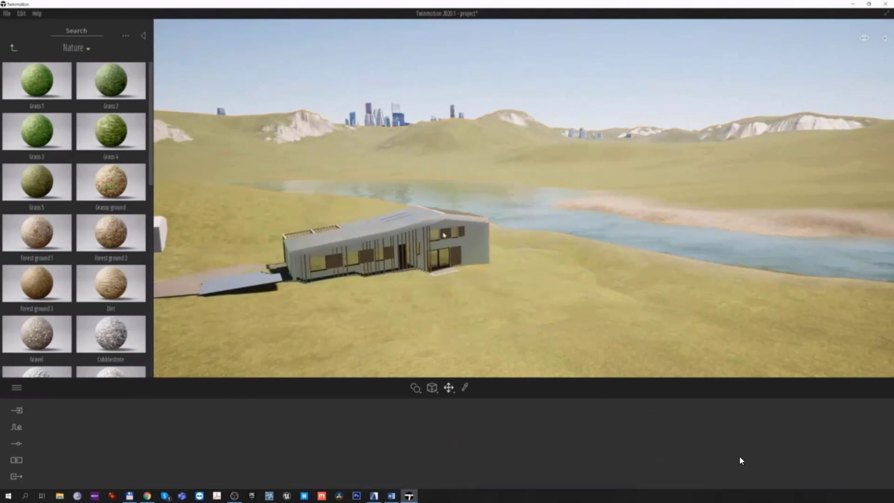
- Place four Colorado Spruce trees from the vegetation library beside the driveway and behind the house
{"action": "key", "text": "w"}
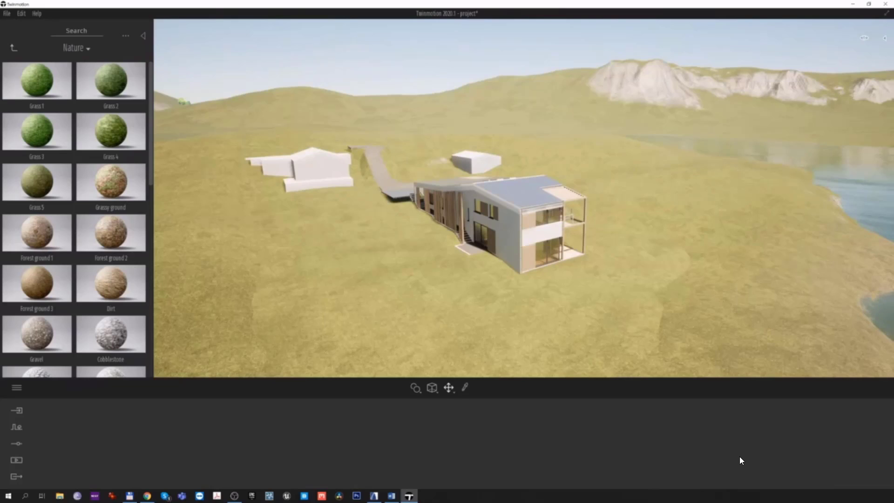
{"action": "left_click", "coordinate": [14, 49]}
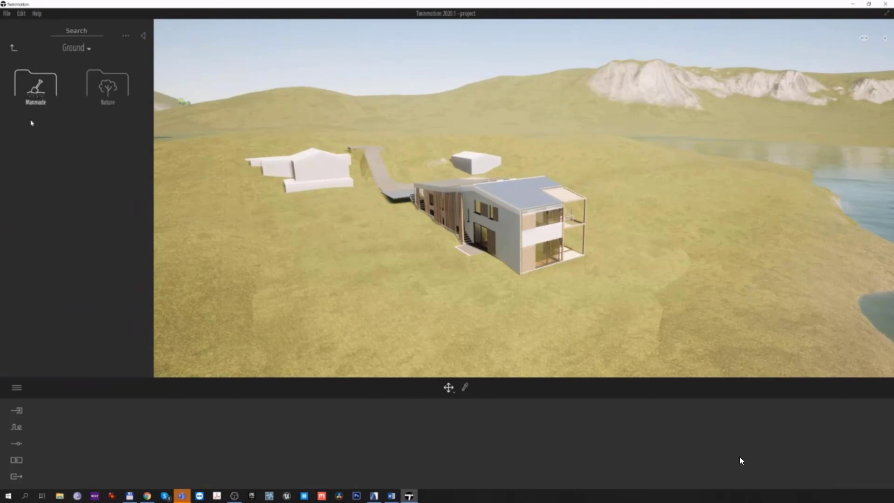
{"action": "left_click", "coordinate": [15, 48]}
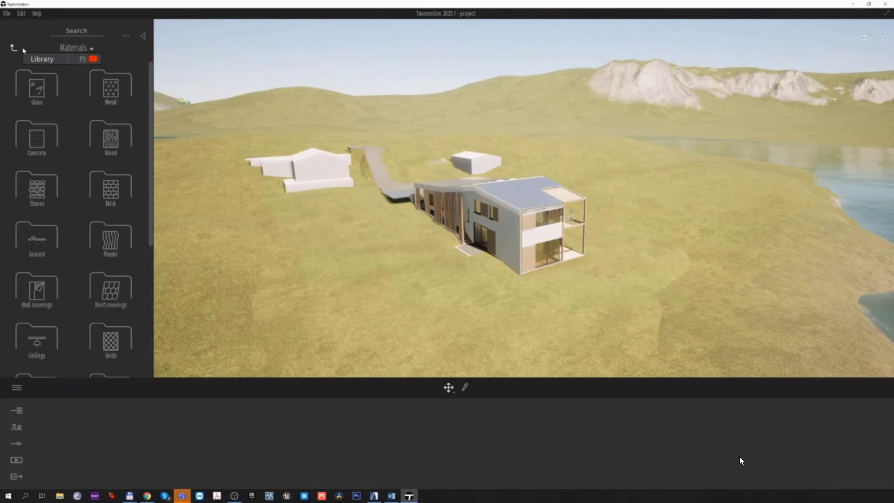
{"action": "left_click", "coordinate": [14, 48]}
{"action": "left_click", "coordinate": [114, 83]}
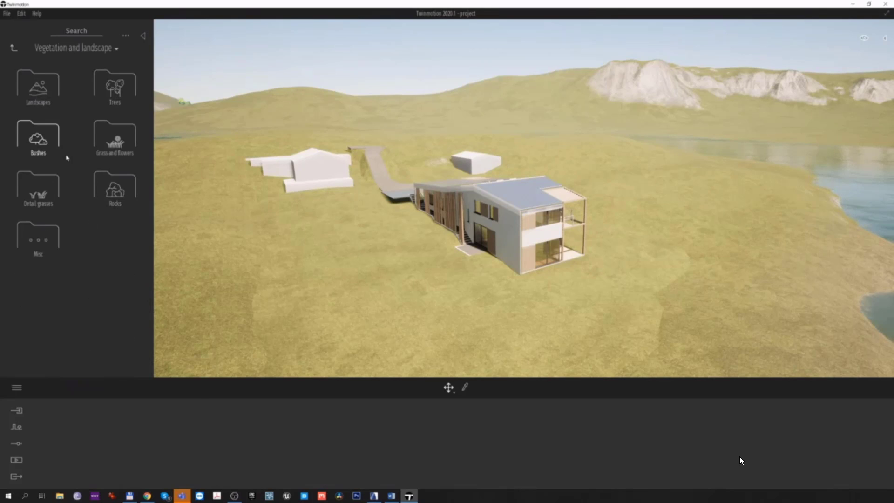
{"action": "left_click", "coordinate": [114, 85]}
{"action": "left_click_drag", "start_coordinate": [355, 248], "coordinate": [343, 214]}
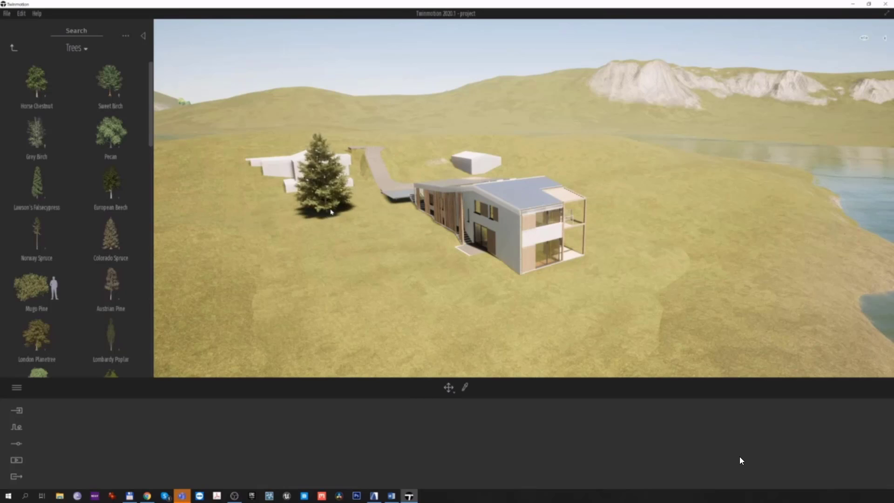
{"action": "left_click_drag", "start_coordinate": [110, 233], "coordinate": [421, 180]}
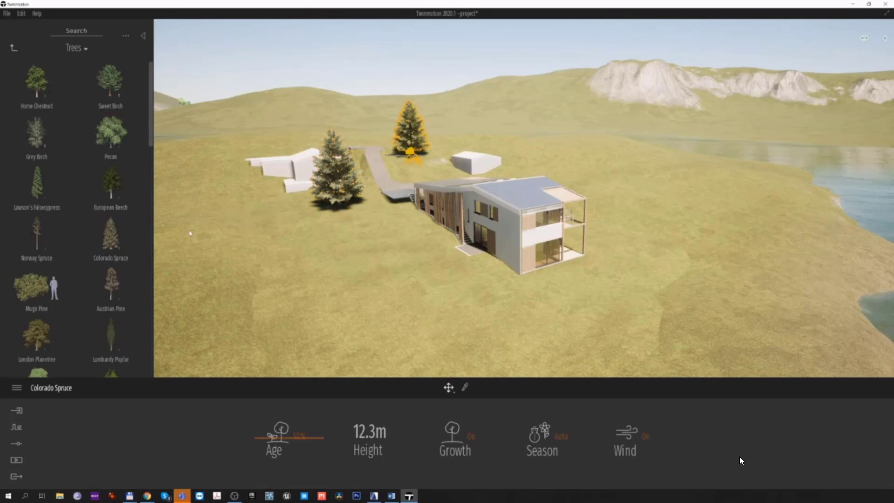
{"action": "left_click", "coordinate": [443, 181]}
{"action": "left_click", "coordinate": [523, 163]}
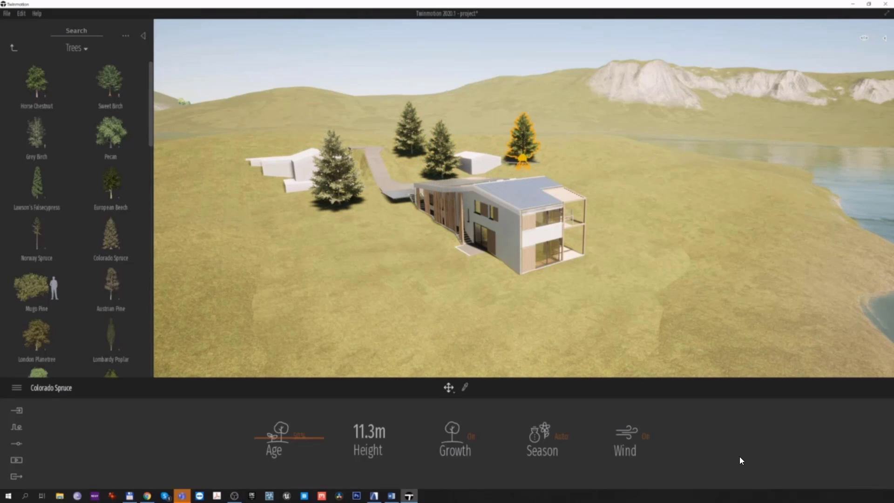
- Set up Vegetation Paint with Wild Grass 01 and a brush diameter of 5.7 m
{"action": "left_click", "coordinate": [17, 427]}
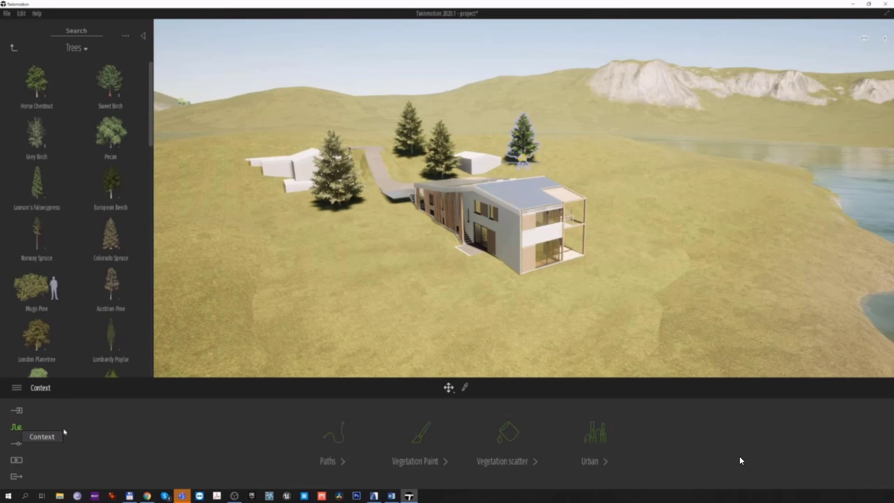
{"action": "left_click", "coordinate": [414, 439]}
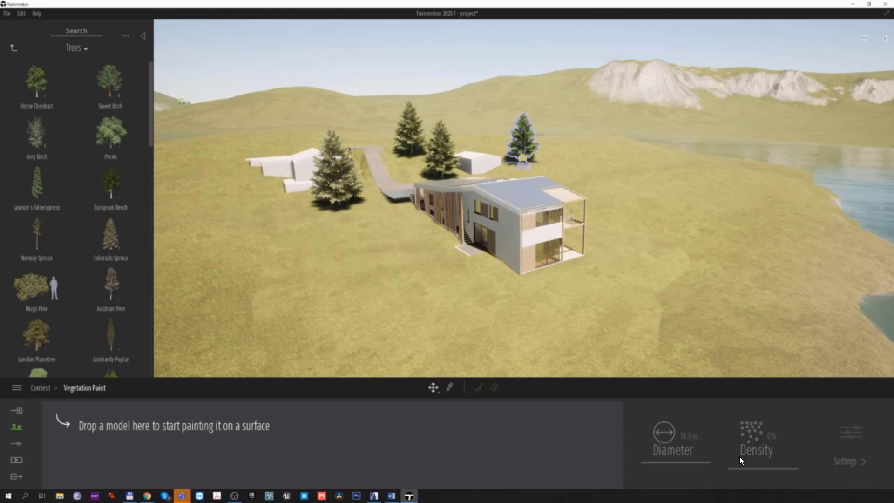
{"action": "mouse_move", "coordinate": [138, 291]}
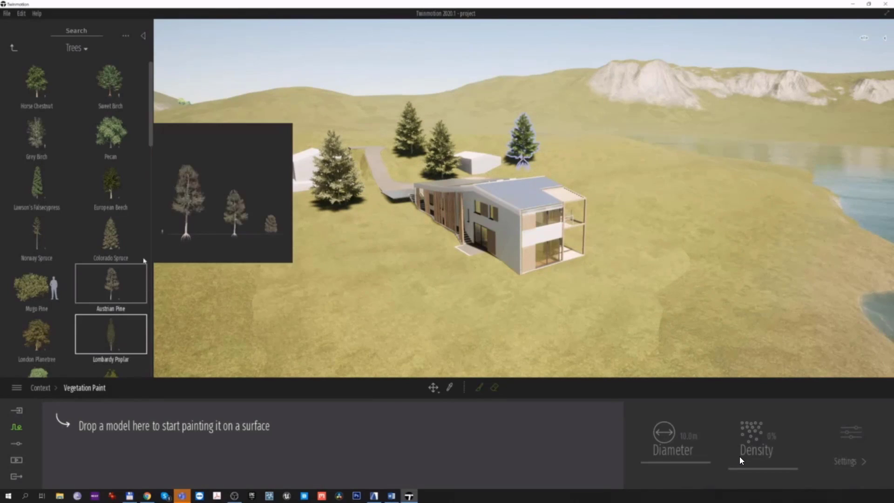
{"action": "left_click", "coordinate": [14, 47]}
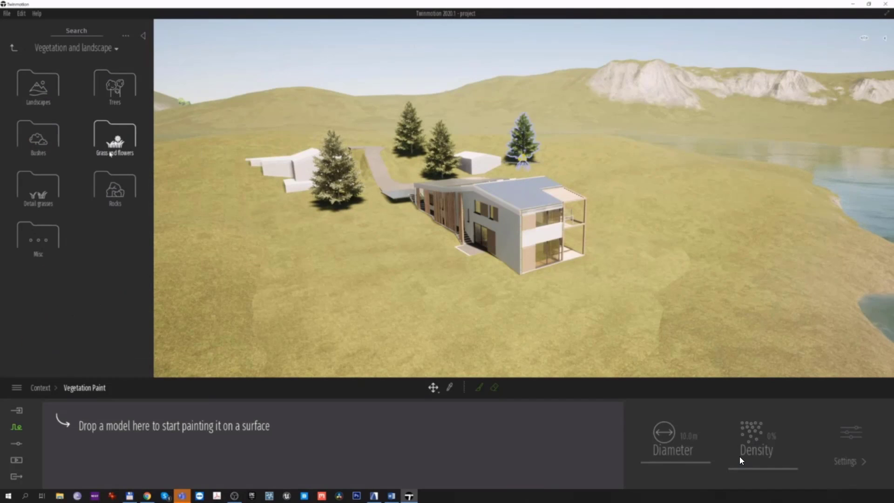
{"action": "left_click", "coordinate": [114, 137]}
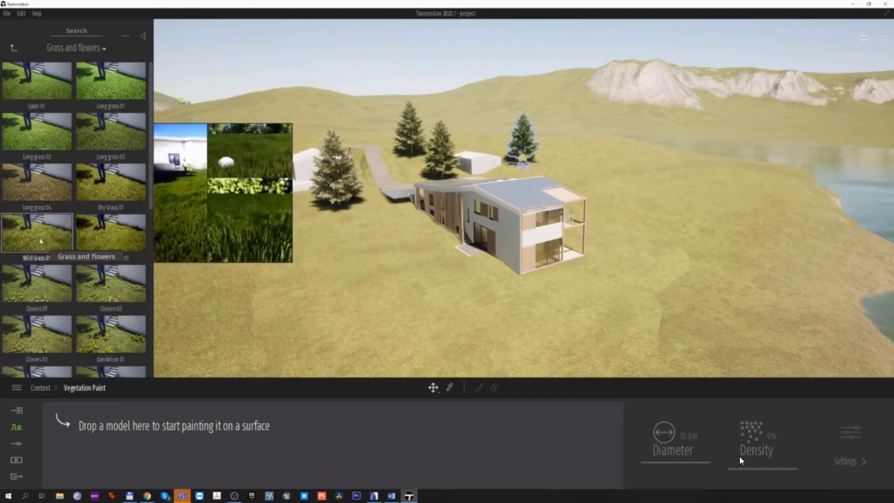
{"action": "left_click_drag", "start_coordinate": [43, 247], "coordinate": [96, 430]}
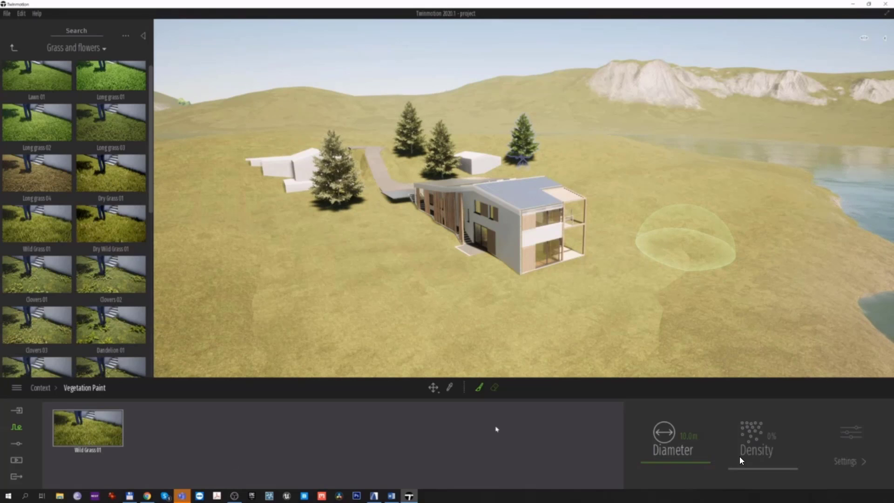
{"action": "left_click", "coordinate": [667, 469]}
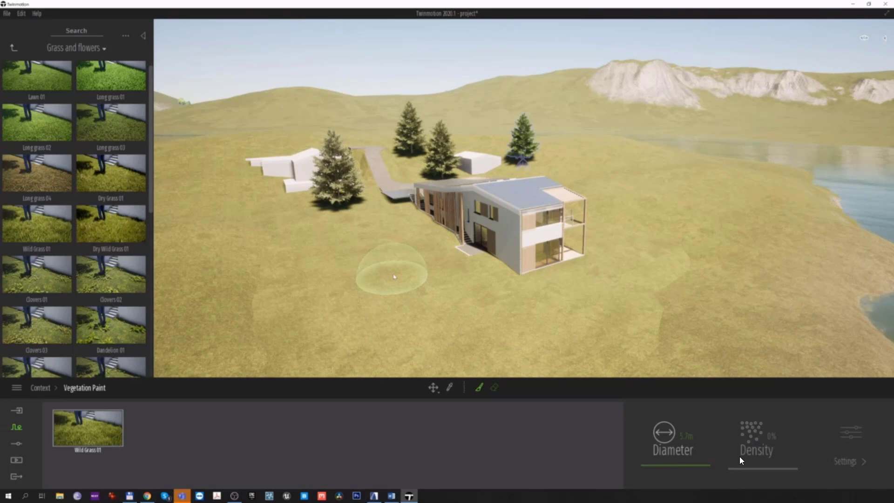
- Paint Wild Grass 01 over the terrain around the house and inspect the grass up close
{"action": "right_click_drag", "start_coordinate": [396, 275], "coordinate": [398, 275]}
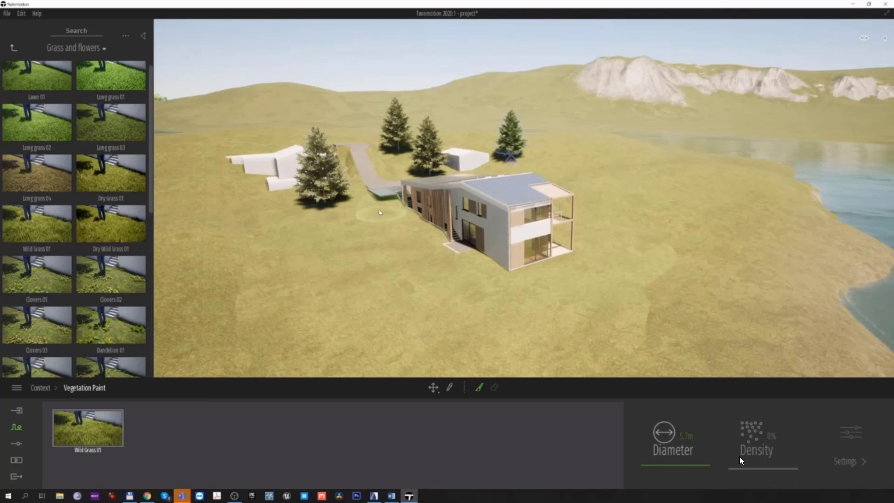
{"action": "mouse_move", "coordinate": [379, 212]}
{"action": "left_mouse_down"}
{"action": "mouse_move", "coordinate": [406, 226]}
{"action": "mouse_move", "coordinate": [373, 227]}
{"action": "mouse_move", "coordinate": [316, 286]}
{"action": "mouse_move", "coordinate": [212, 211]}
{"action": "mouse_move", "coordinate": [256, 299]}
{"action": "mouse_move", "coordinate": [449, 306]}
{"action": "mouse_move", "coordinate": [464, 283]}
{"action": "mouse_move", "coordinate": [489, 319]}
{"action": "mouse_move", "coordinate": [599, 326]}
{"action": "mouse_move", "coordinate": [728, 260]}
{"action": "mouse_move", "coordinate": [694, 290]}
{"action": "mouse_move", "coordinate": [699, 256]}
{"action": "mouse_move", "coordinate": [801, 224]}
{"action": "mouse_move", "coordinate": [653, 246]}
{"action": "mouse_move", "coordinate": [644, 205]}
{"action": "mouse_move", "coordinate": [699, 207]}
{"action": "mouse_move", "coordinate": [584, 219]}
{"action": "mouse_move", "coordinate": [748, 202]}
{"action": "mouse_move", "coordinate": [754, 305]}
{"action": "mouse_move", "coordinate": [599, 326]}
{"action": "mouse_move", "coordinate": [214, 326]}
{"action": "mouse_move", "coordinate": [211, 199]}
{"action": "left_mouse_up"}
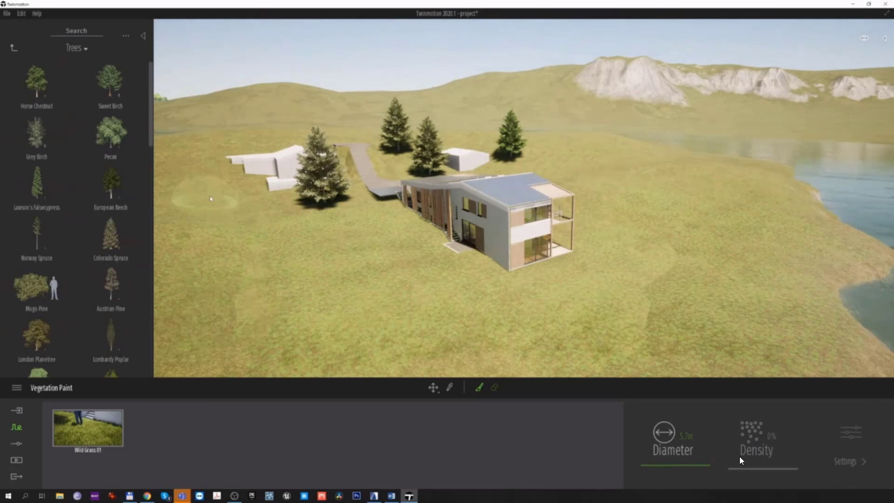
{"action": "right_click_drag", "start_coordinate": [234, 275], "coordinate": [241, 269]}
{"action": "scroll", "coordinate": [242, 264], "scroll_direction": "down", "scroll_amount": 3}
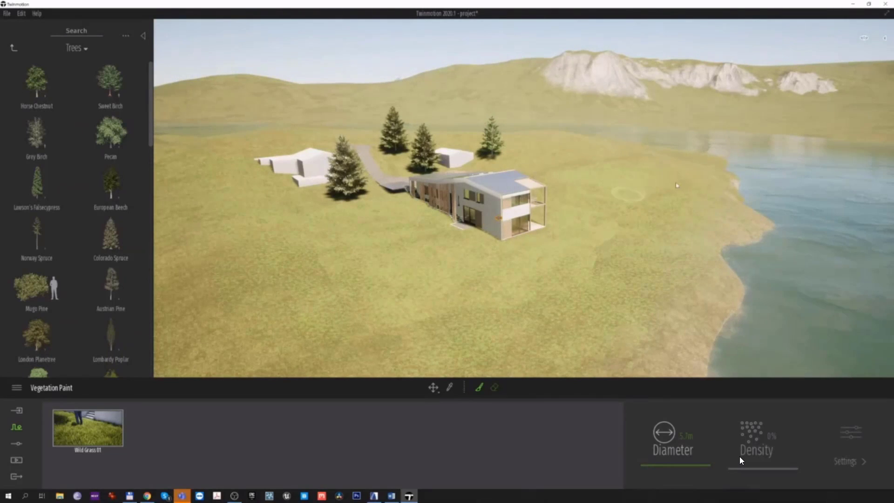
{"action": "mouse_move", "coordinate": [630, 219]}
{"action": "right_mouse_down"}
{"action": "mouse_move", "coordinate": [606, 240]}
{"action": "mouse_move", "coordinate": [629, 245]}
{"action": "mouse_move", "coordinate": [636, 217]}
{"action": "right_mouse_up"}
{"action": "key", "text": "w"}
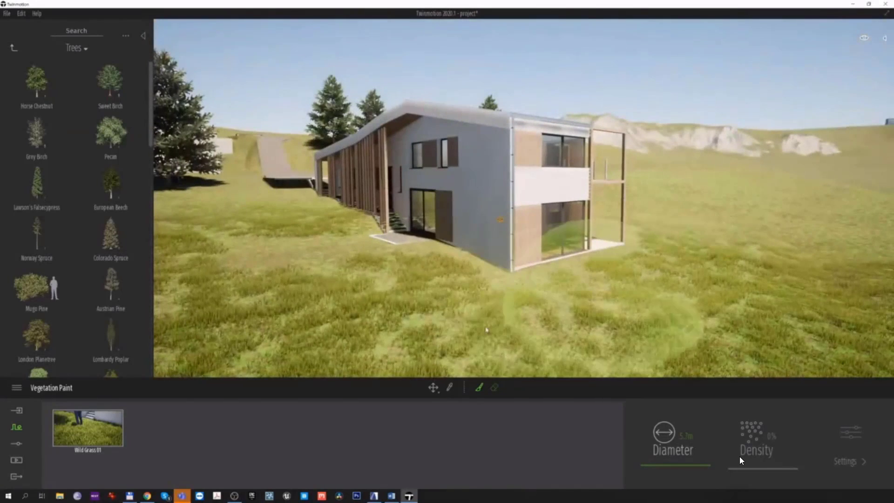
- Stop painting and raise the density of the painted Wild Grass 01 to 100%
{"action": "key", "text": "Escape"}
{"action": "right_click_drag", "start_coordinate": [268, 189], "coordinate": [263, 173]}
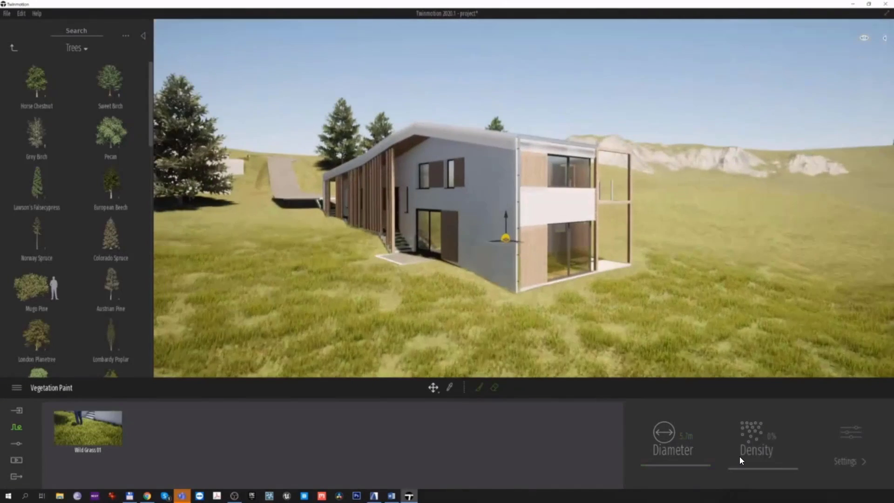
{"action": "key", "text": "s"}
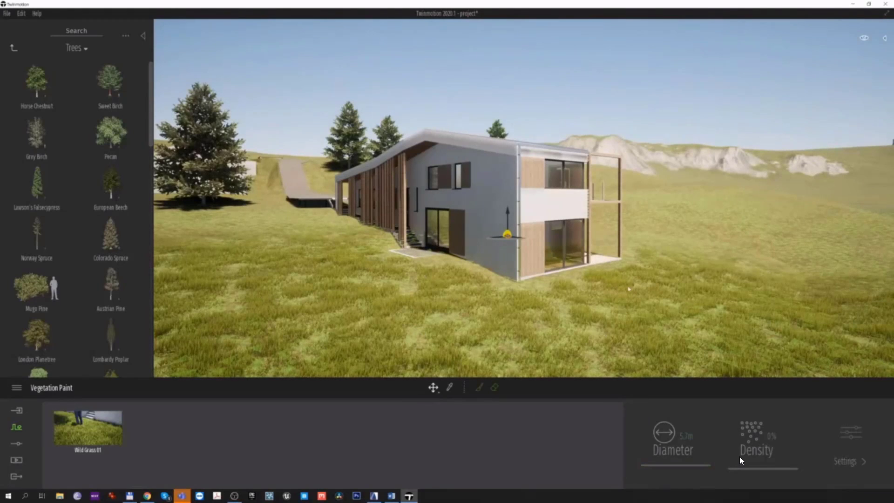
{"action": "left_click", "coordinate": [884, 38]}
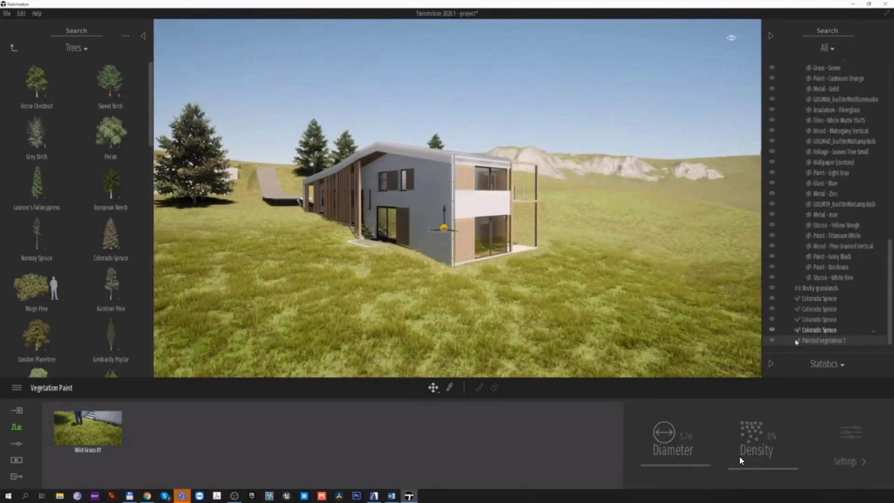
{"action": "left_click", "coordinate": [771, 36]}
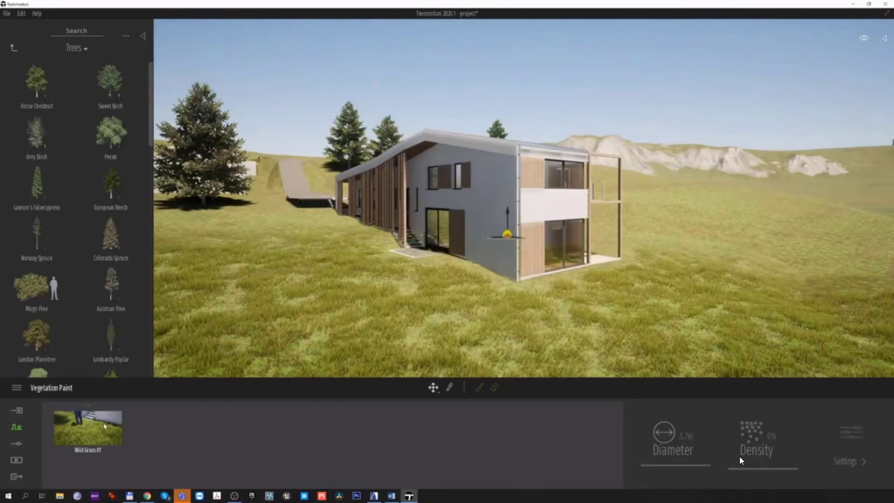
{"action": "left_click", "coordinate": [742, 460]}
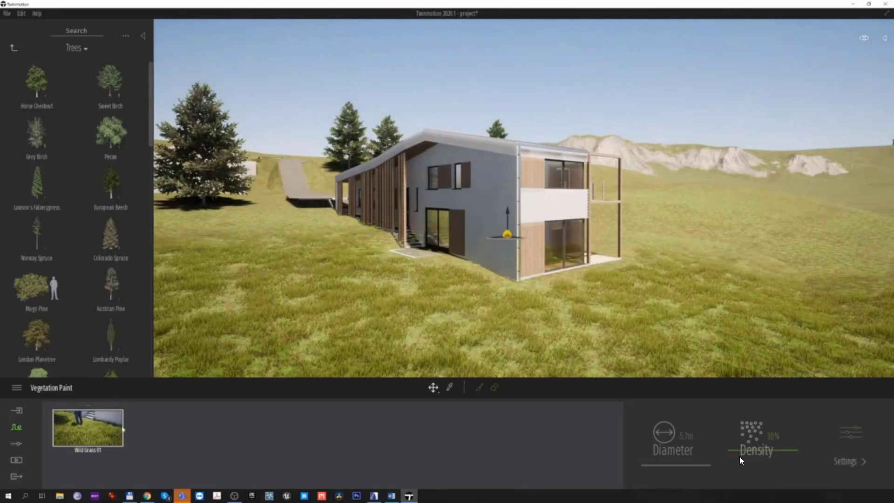
{"action": "left_click_drag", "start_coordinate": [748, 438], "coordinate": [749, 384]}
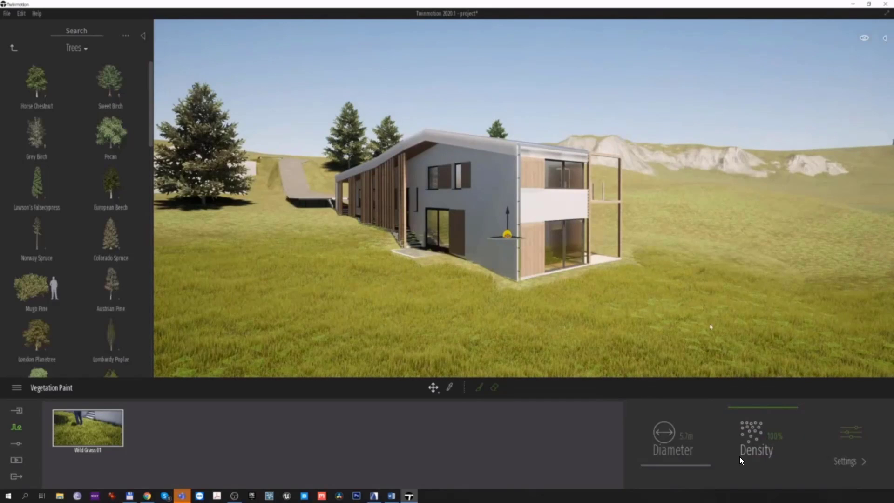
- Set the vegetation brush diameter to 2 m and fill the bare ground along the house walls with Wild Grass 01
{"action": "middle_click_drag", "start_coordinate": [672, 280], "coordinate": [575, 302], "text": "shift"}
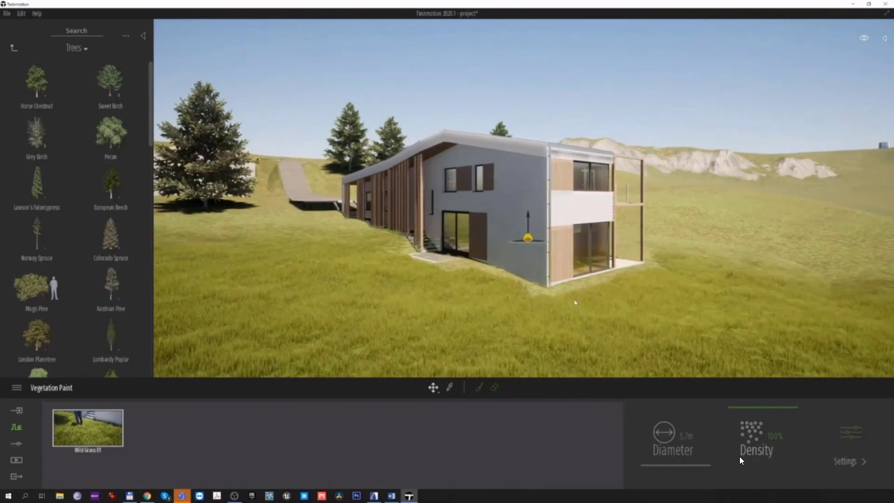
{"action": "left_click", "coordinate": [479, 387]}
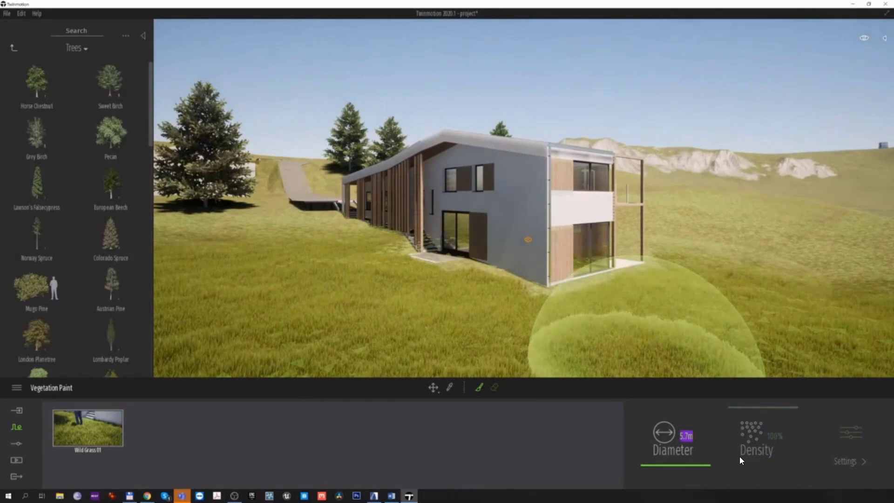
{"action": "key", "text": "BackSpace"}
{"action": "type", "text": "2"}
{"action": "key", "text": "Return"}
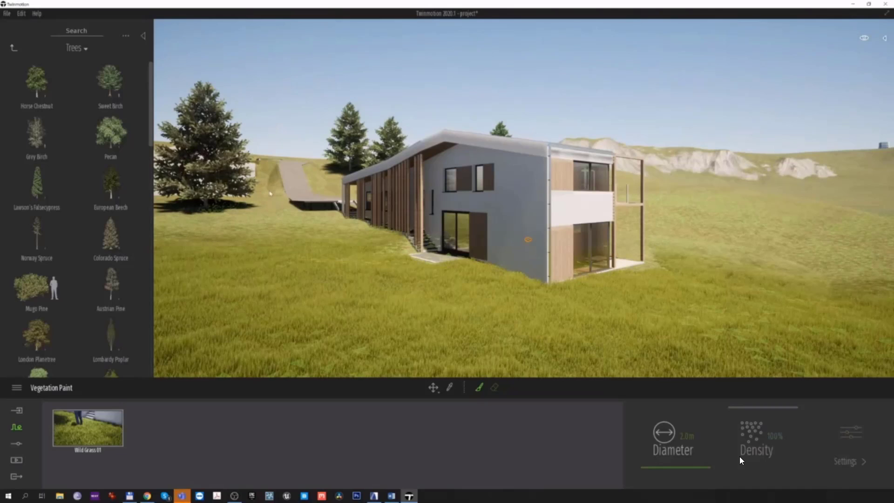
{"action": "key", "text": "Up"}
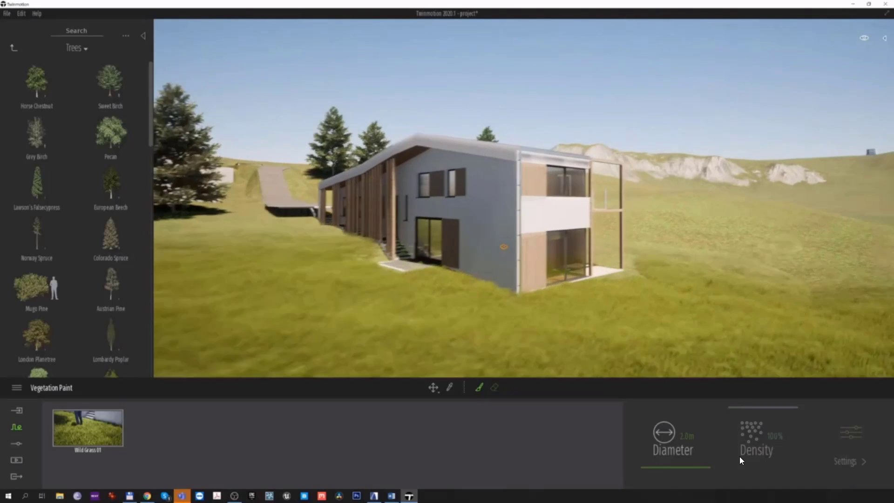
{"action": "key", "text": "Down"}
{"action": "key", "text": "Right"}
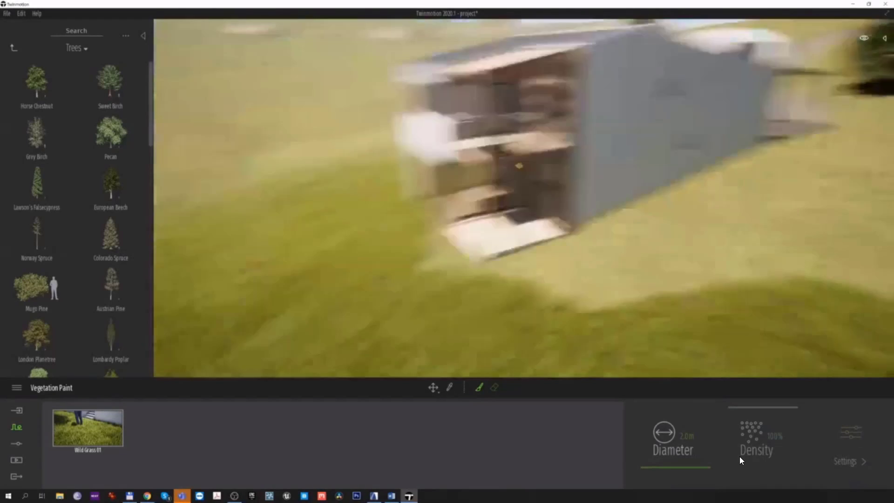
{"action": "mouse_move", "coordinate": [681, 255]}
{"action": "left_mouse_down"}
{"action": "mouse_move", "coordinate": [489, 242]}
{"action": "mouse_move", "coordinate": [449, 200]}
{"action": "mouse_move", "coordinate": [647, 208]}
{"action": "mouse_move", "coordinate": [736, 193]}
{"action": "mouse_move", "coordinate": [675, 233]}
{"action": "mouse_move", "coordinate": [736, 223]}
{"action": "mouse_move", "coordinate": [735, 242]}
{"action": "mouse_move", "coordinate": [786, 246]}
{"action": "left_mouse_up"}
{"action": "key", "text": "w"}
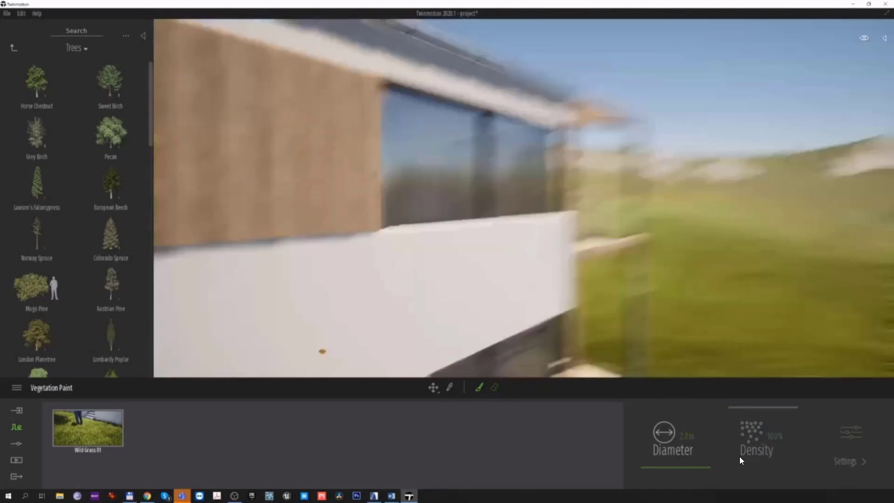
{"action": "key", "text": "s"}
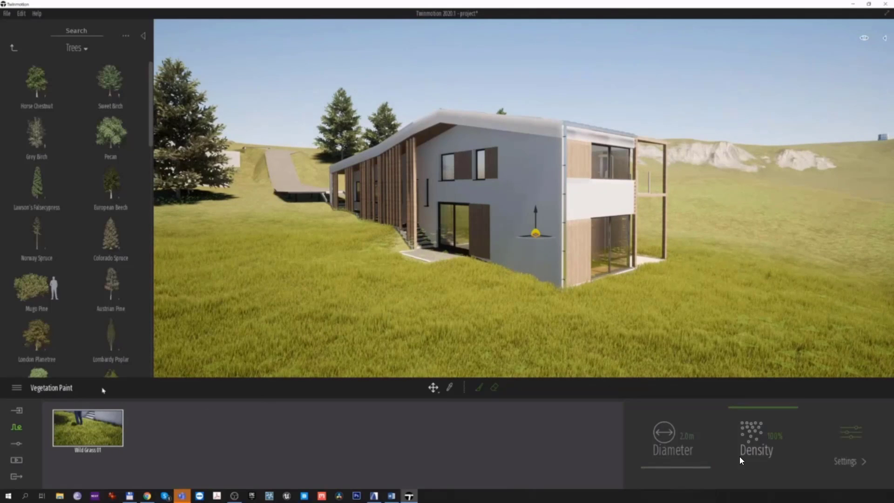
- Add Daisies from the Grass and flowers library to the painted vegetation around the house
{"action": "left_click", "coordinate": [14, 48]}
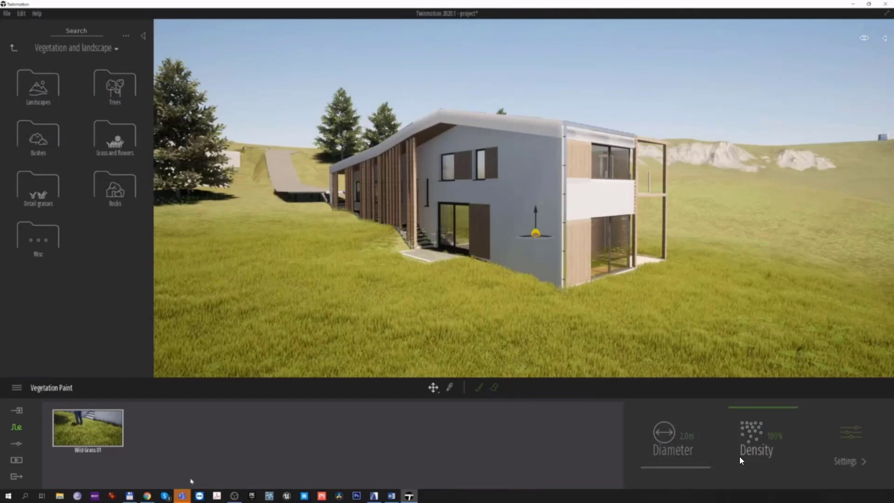
{"action": "left_click", "coordinate": [201, 466]}
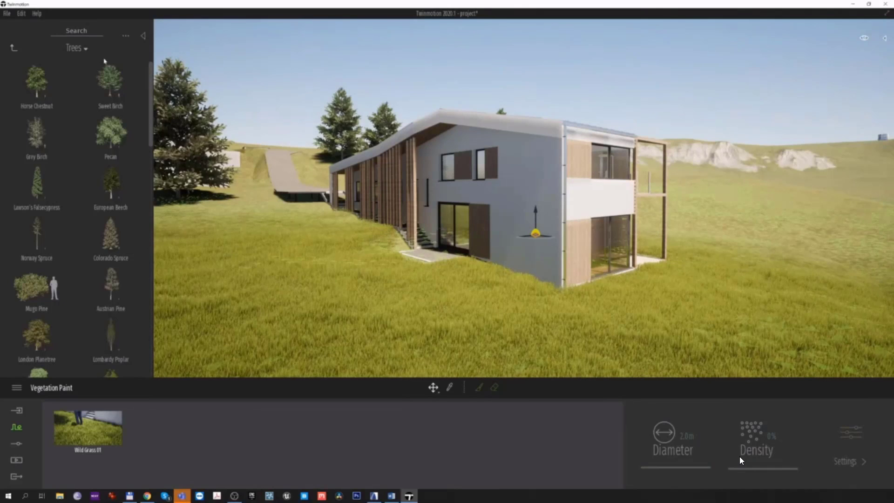
{"action": "left_click", "coordinate": [13, 47]}
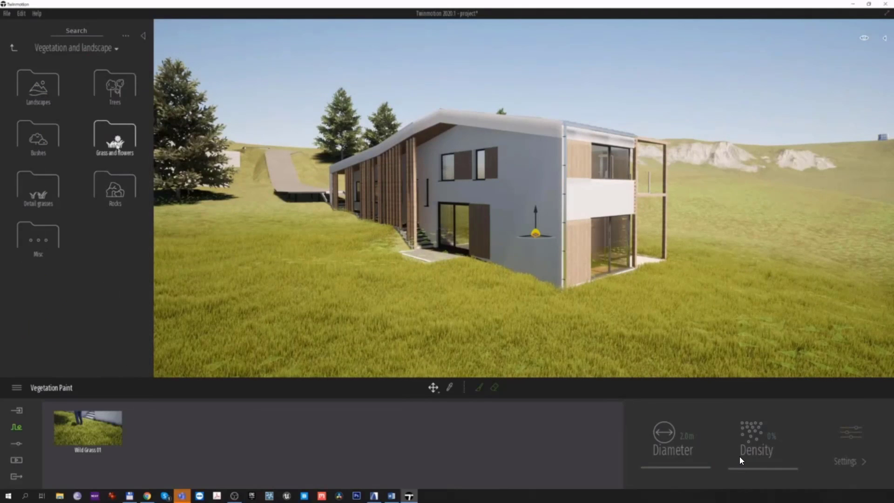
{"action": "left_click", "coordinate": [116, 140]}
{"action": "scroll", "coordinate": [63, 246], "scroll_direction": "down", "scroll_amount": 5}
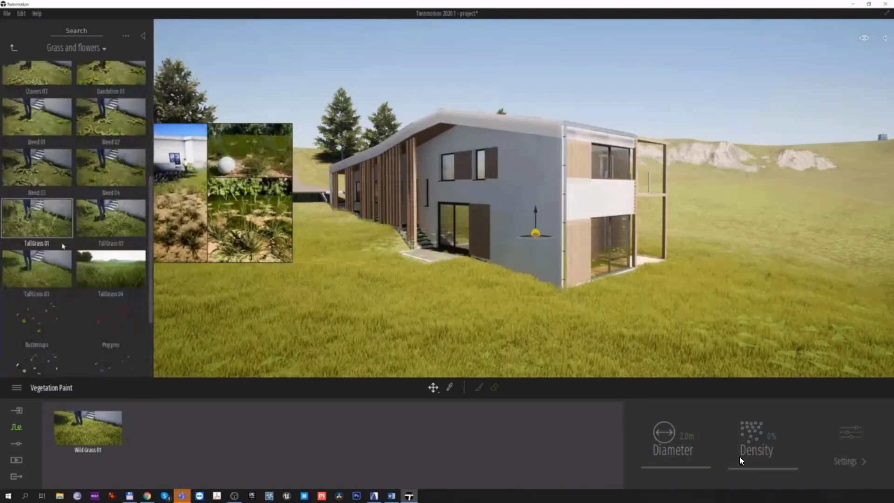
{"action": "scroll", "coordinate": [64, 246], "scroll_direction": "down", "scroll_amount": 3}
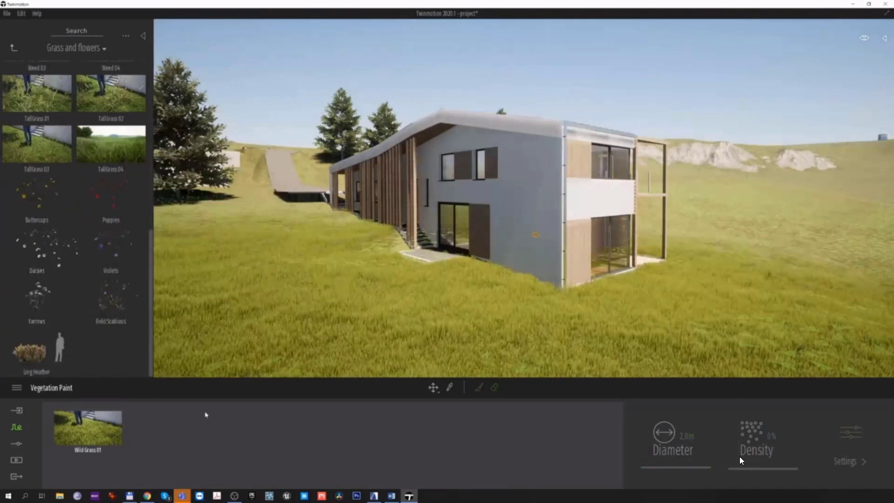
{"action": "left_click_drag", "start_coordinate": [186, 447], "coordinate": [186, 445]}
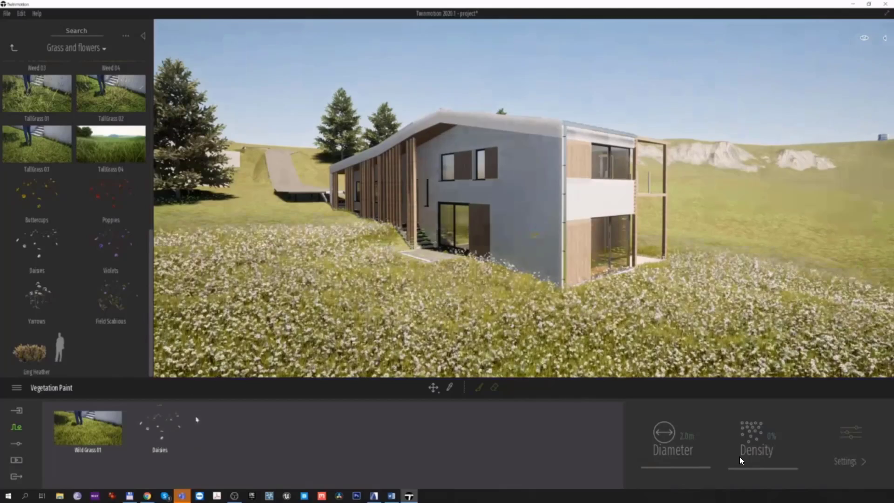
{"action": "key", "text": "Up"}
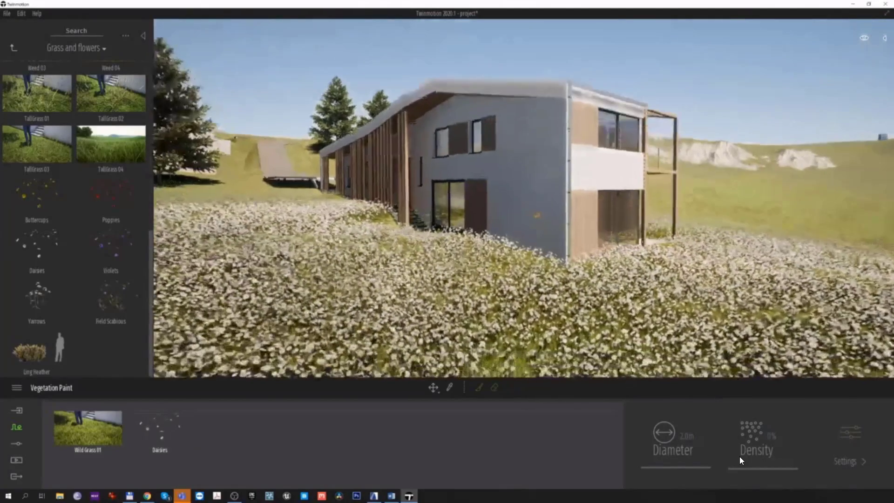
- Reduce the Daisies density to 2% and save the project
{"action": "left_click", "coordinate": [159, 427]}
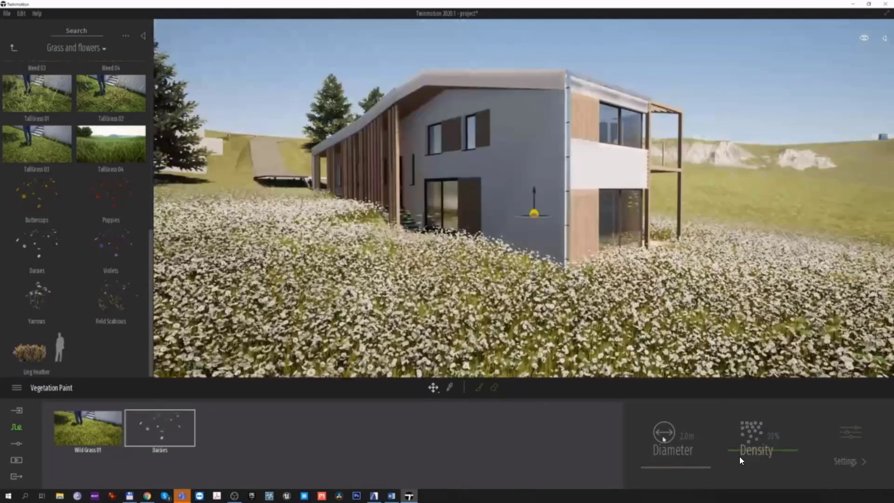
{"action": "left_click_drag", "start_coordinate": [741, 460], "coordinate": [729, 461]}
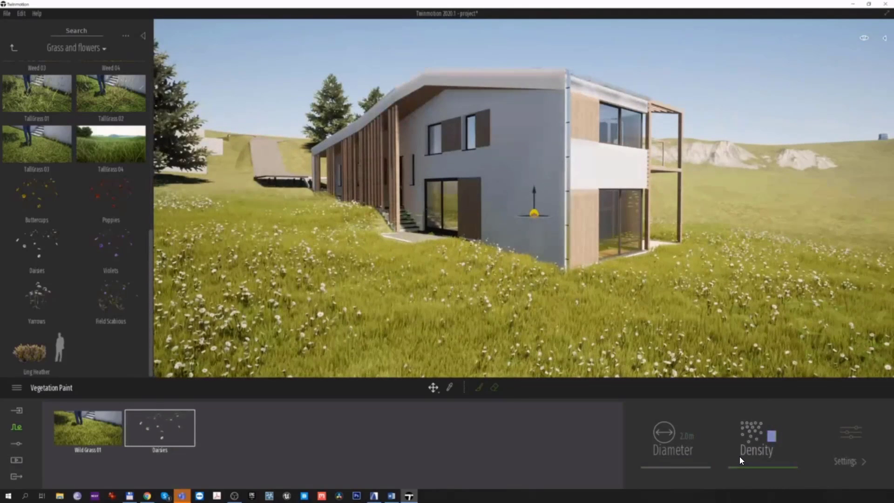
{"action": "key", "text": "Return"}
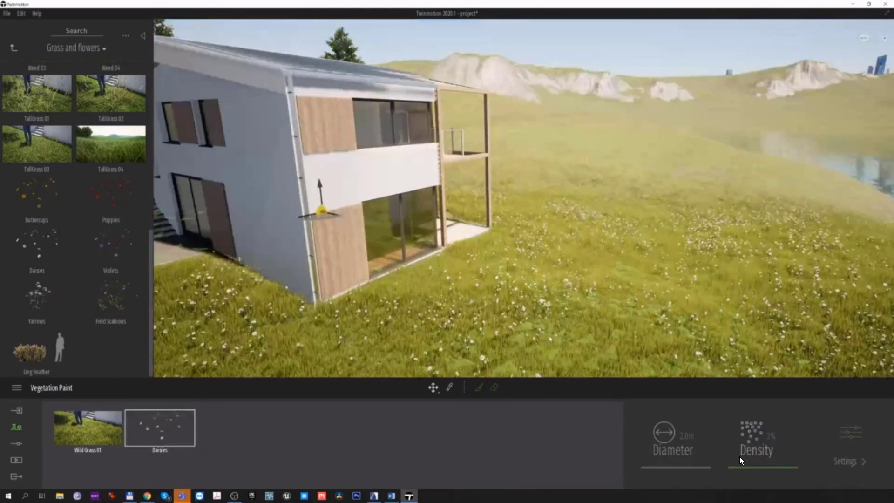
{"action": "key", "text": "s"}
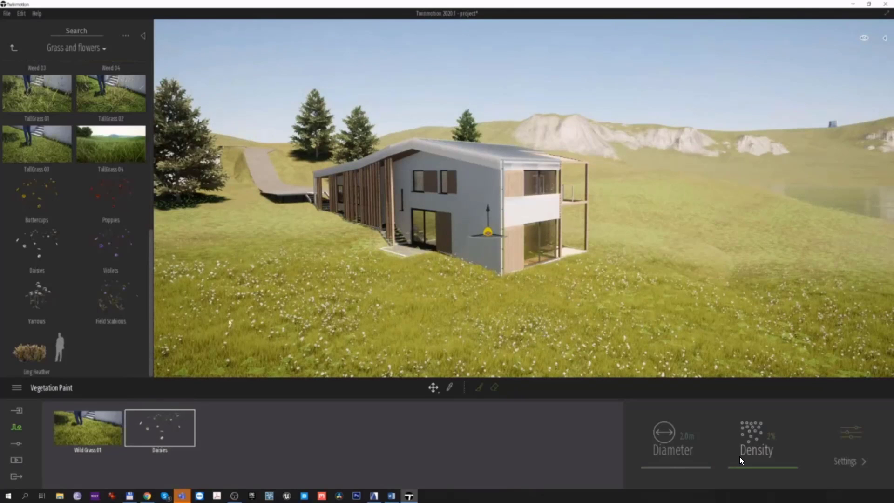
{"action": "key", "text": "ctrl+s"}
{"action": "left_click", "coordinate": [205, 435]}
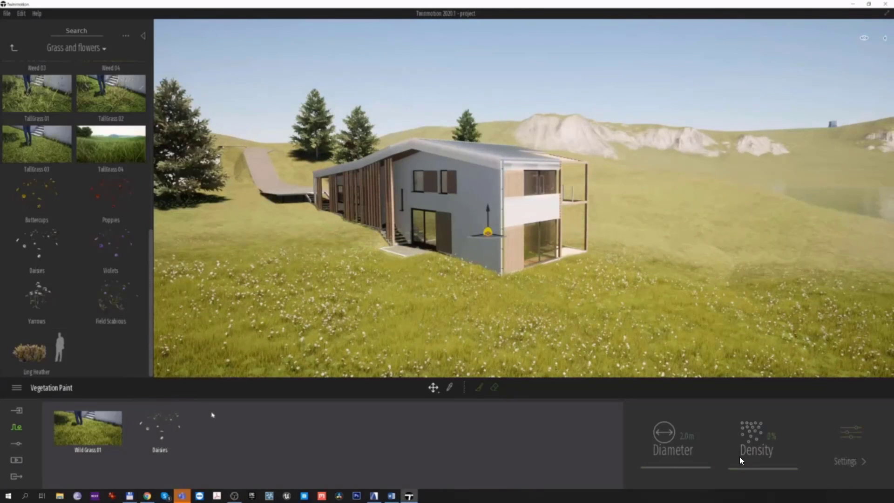
- Try Daisies densities of 0% and 1%, and set the density back to 2%
{"action": "left_click", "coordinate": [184, 444]}
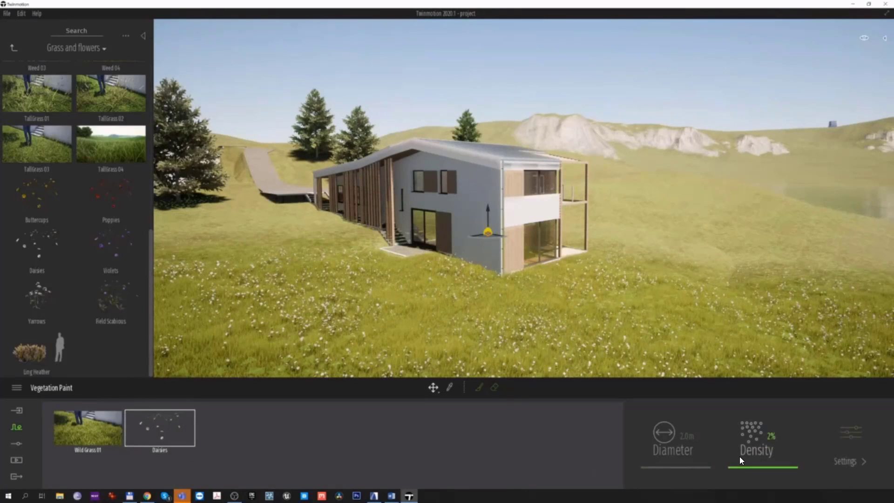
{"action": "key", "text": "Return"}
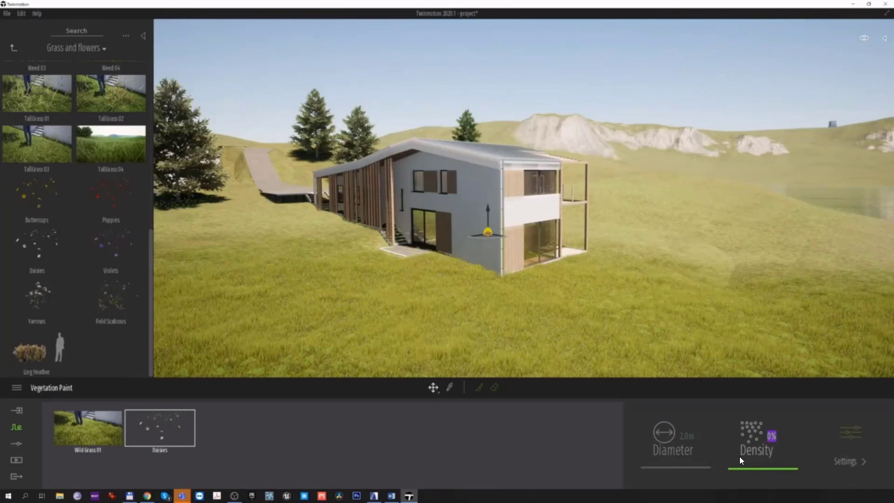
{"action": "type", "text": "1"}
{"action": "key", "text": "Return"}
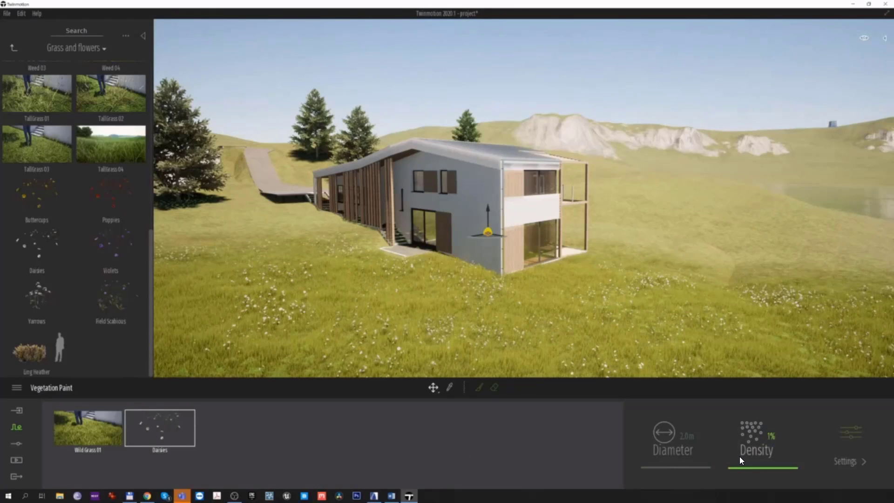
{"action": "type", "text": "0"}
{"action": "key", "text": "Return"}
{"action": "type", "text": "2"}
{"action": "key", "text": "Return"}
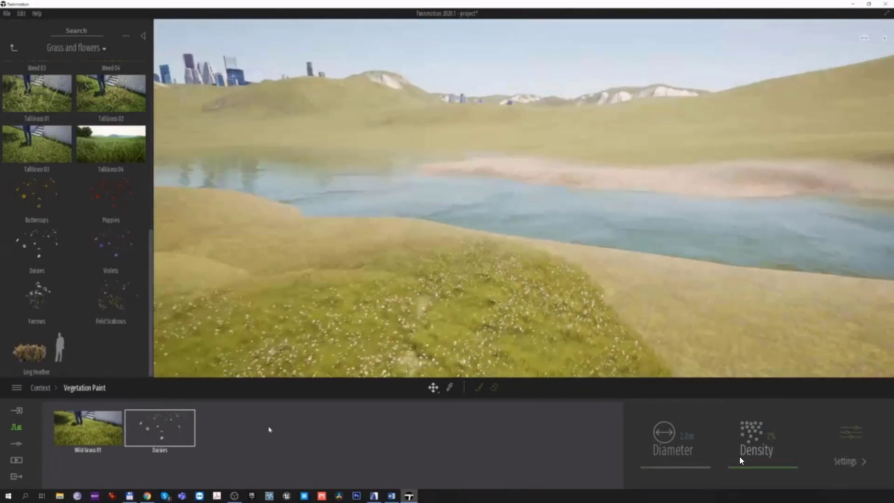
- Clear the Vegetation Paint palette and fill it with Austrian Pine, Colorado Spruce and Lombardy Poplar
{"action": "left_click", "coordinate": [128, 421]}
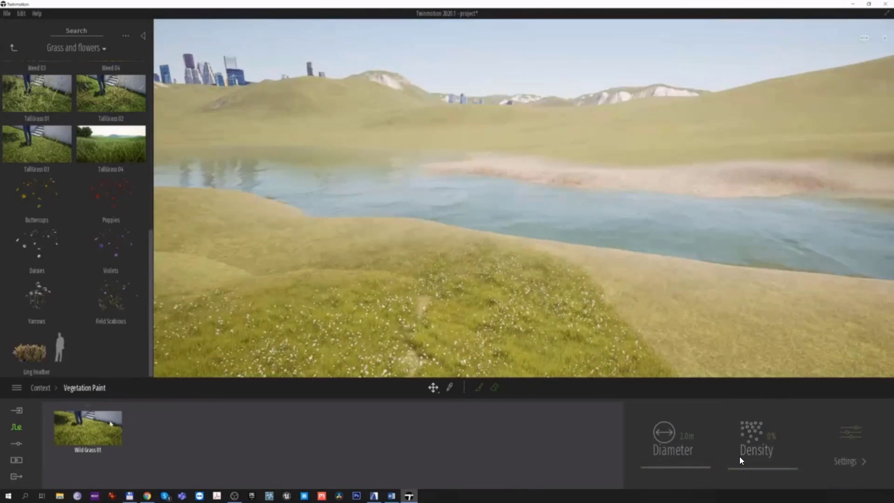
{"action": "left_click", "coordinate": [15, 49]}
{"action": "left_click", "coordinate": [122, 92]}
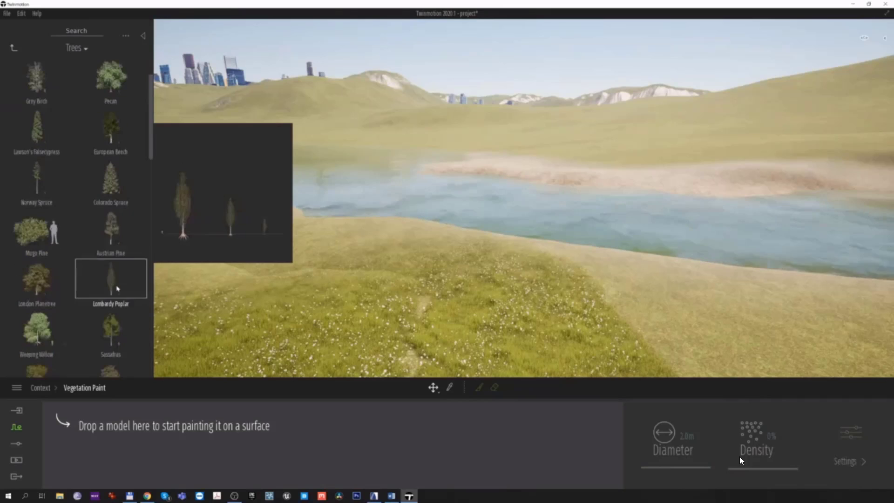
{"action": "mouse_move", "coordinate": [115, 294]}
{"action": "left_mouse_down"}
{"action": "mouse_move", "coordinate": [124, 400]}
{"action": "mouse_move", "coordinate": [88, 428]}
{"action": "left_mouse_up"}
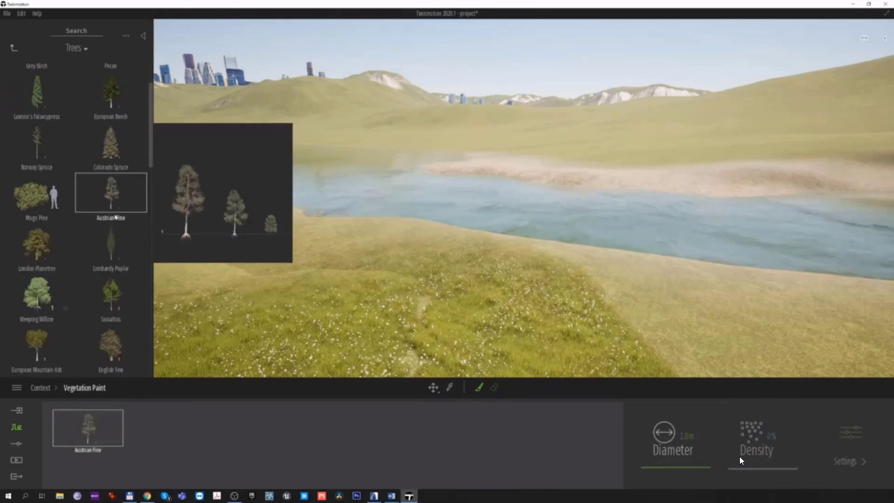
{"action": "left_click_drag", "start_coordinate": [116, 164], "coordinate": [158, 422]}
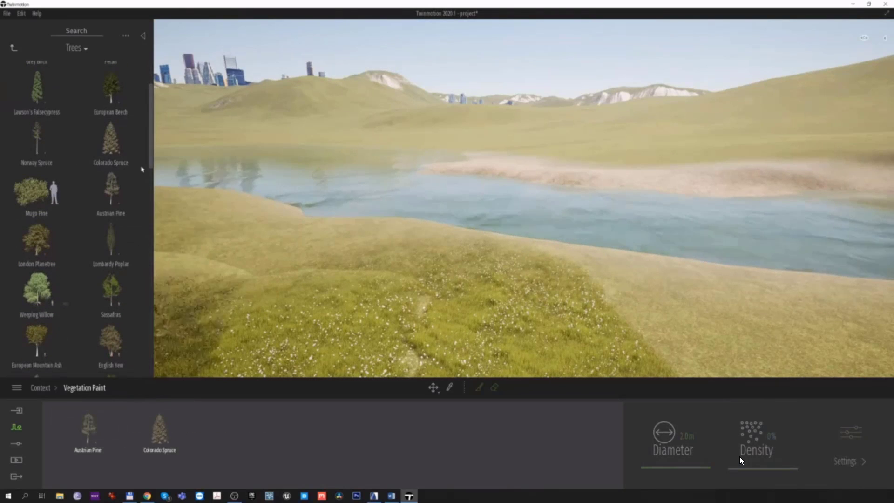
{"action": "mouse_move", "coordinate": [120, 175]}
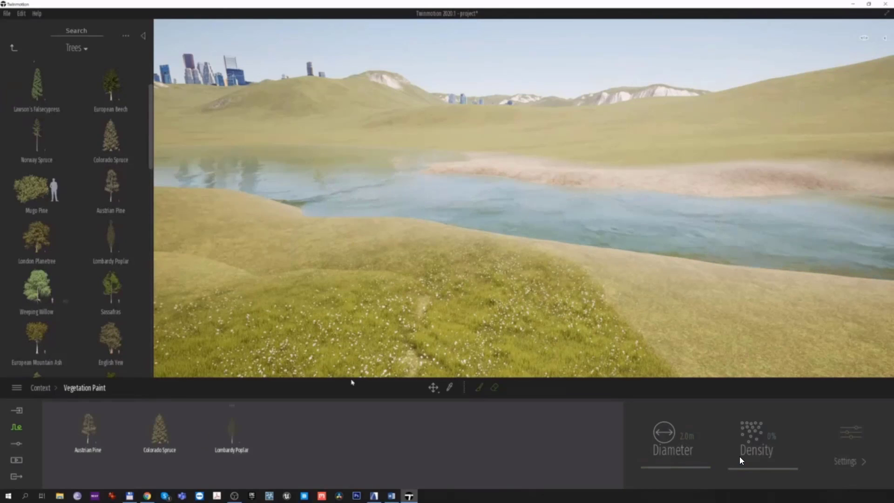
- Activate painting with the three tree species and enlarge the brush diameter to about 16.5 m near the river
{"action": "left_click", "coordinate": [480, 392]}
{"action": "mouse_move", "coordinate": [521, 223]}
{"action": "right_mouse_down"}
{"action": "mouse_move", "coordinate": [554, 158]}
{"action": "mouse_move", "coordinate": [549, 210]}
{"action": "right_mouse_up"}
{"action": "left_click_drag", "start_coordinate": [688, 450], "coordinate": [690, 459]}
{"action": "mouse_move", "coordinate": [639, 332]}
{"action": "right_mouse_down"}
{"action": "mouse_move", "coordinate": [609, 293]}
{"action": "mouse_move", "coordinate": [605, 269]}
{"action": "right_mouse_up"}
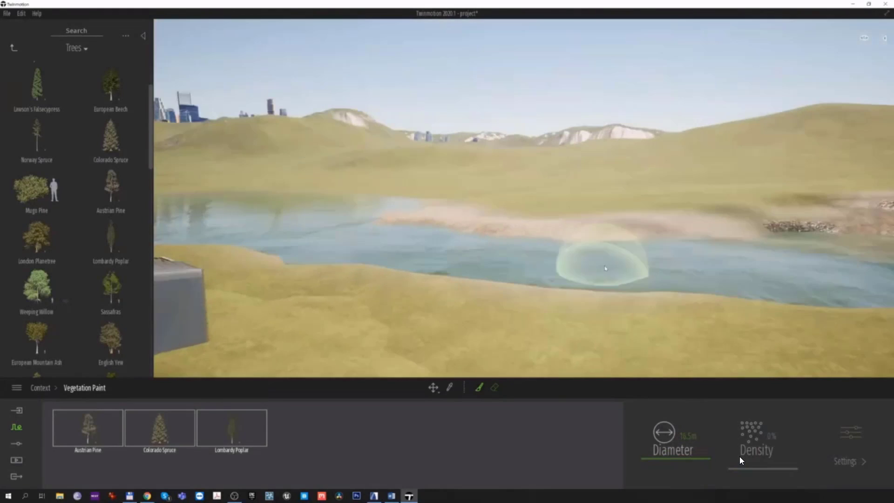
- Paint Austrian Pine, Colorado Spruce and Lombardy Poplar along the far riverbank and in groups around the house, and stop painting
{"action": "mouse_move", "coordinate": [671, 206]}
{"action": "left_mouse_down"}
{"action": "mouse_move", "coordinate": [575, 211]}
{"action": "mouse_move", "coordinate": [347, 176]}
{"action": "mouse_move", "coordinate": [587, 186]}
{"action": "mouse_move", "coordinate": [714, 206]}
{"action": "mouse_move", "coordinate": [860, 203]}
{"action": "left_mouse_up"}
{"action": "mouse_move", "coordinate": [859, 203]}
{"action": "right_mouse_down"}
{"action": "mouse_move", "coordinate": [806, 172]}
{"action": "mouse_move", "coordinate": [718, 193]}
{"action": "mouse_move", "coordinate": [727, 181]}
{"action": "right_mouse_up"}
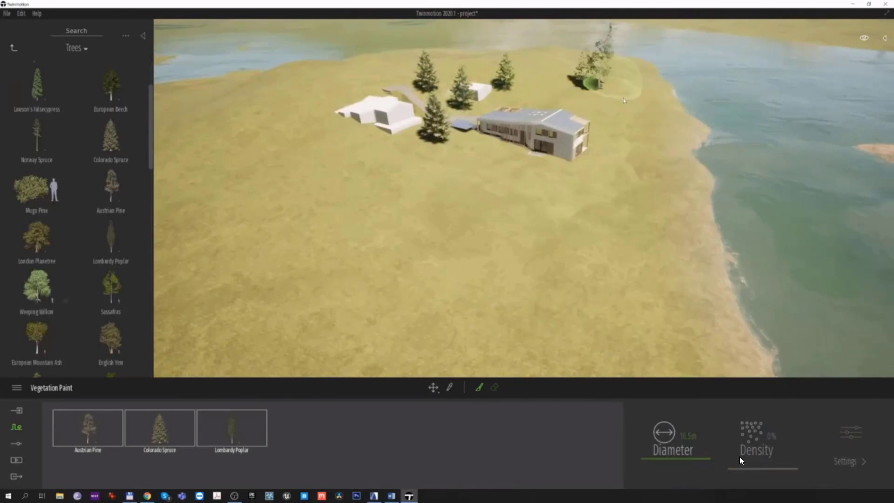
{"action": "mouse_move", "coordinate": [548, 85]}
{"action": "left_mouse_down"}
{"action": "mouse_move", "coordinate": [406, 58]}
{"action": "mouse_move", "coordinate": [253, 167]}
{"action": "mouse_move", "coordinate": [261, 254]}
{"action": "mouse_move", "coordinate": [439, 294]}
{"action": "left_mouse_up"}
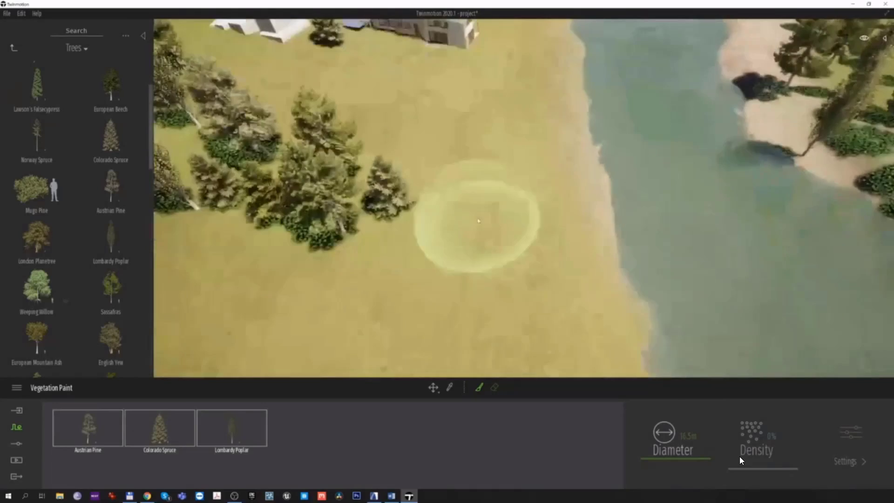
{"action": "left_click", "coordinate": [479, 260]}
{"action": "mouse_move", "coordinate": [524, 254]}
{"action": "right_mouse_down"}
{"action": "mouse_move", "coordinate": [532, 244]}
{"action": "mouse_move", "coordinate": [523, 248]}
{"action": "right_mouse_up"}
{"action": "key", "text": "s"}
{"action": "key", "text": "Escape"}
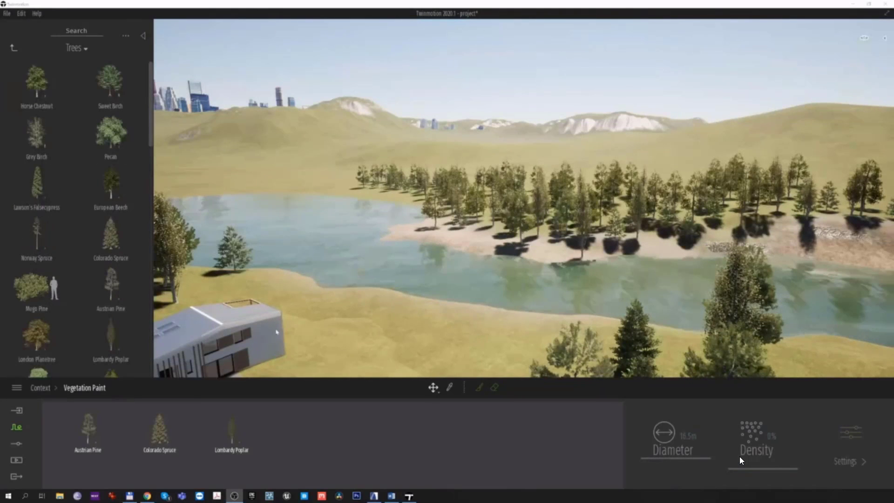
- Select the painted tree group across the river and all three of its species in the Vegetation Paint palette
{"action": "right_click_drag", "start_coordinate": [276, 332], "coordinate": [298, 329]}
{"action": "key", "text": "w"}
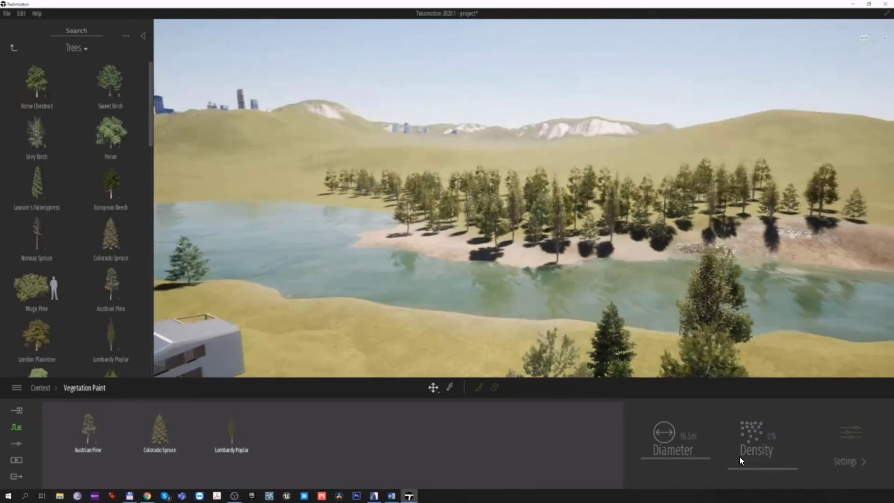
{"action": "key", "text": "w"}
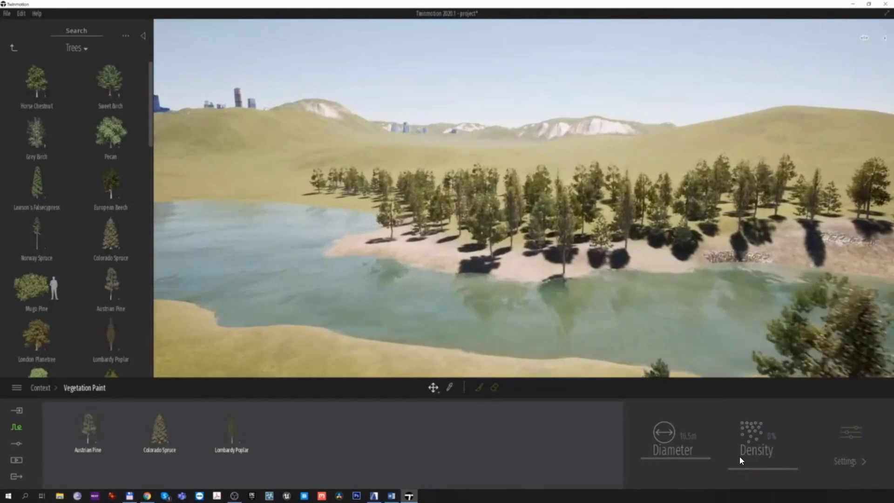
{"action": "right_click_drag", "start_coordinate": [299, 329], "coordinate": [327, 326]}
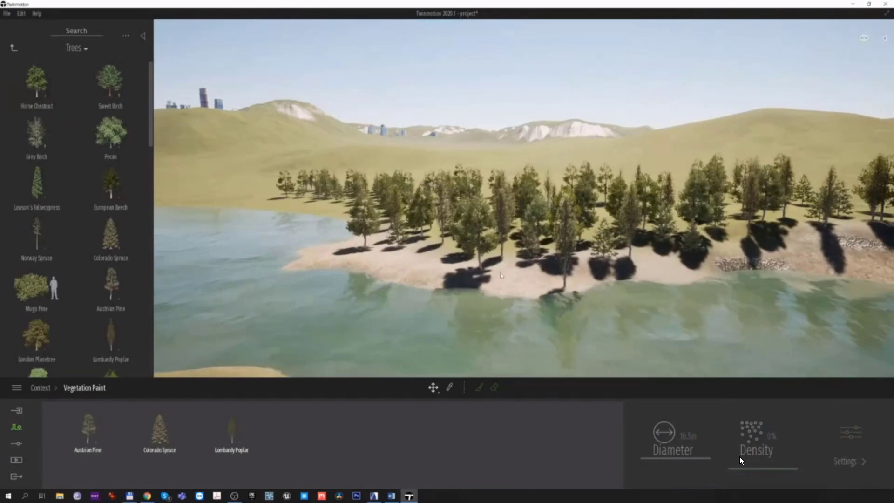
{"action": "left_click", "coordinate": [479, 240]}
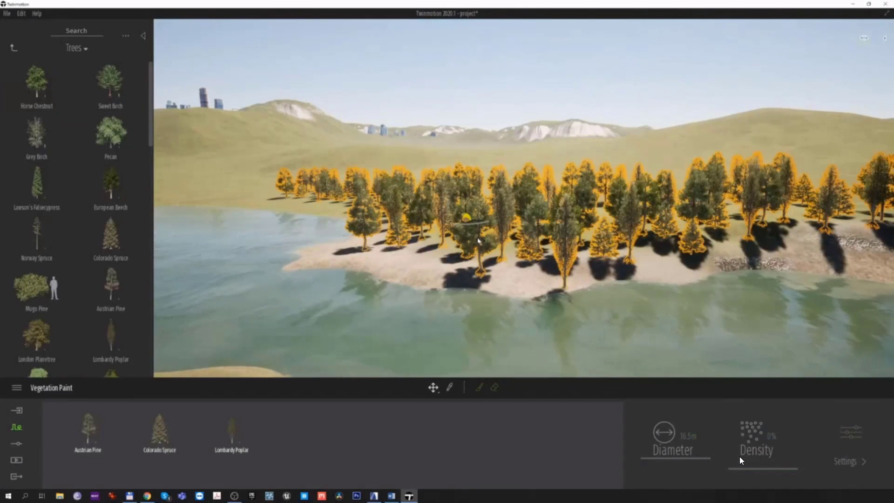
{"action": "left_click", "coordinate": [243, 433]}
{"action": "left_click", "coordinate": [95, 425], "text": "shift"}
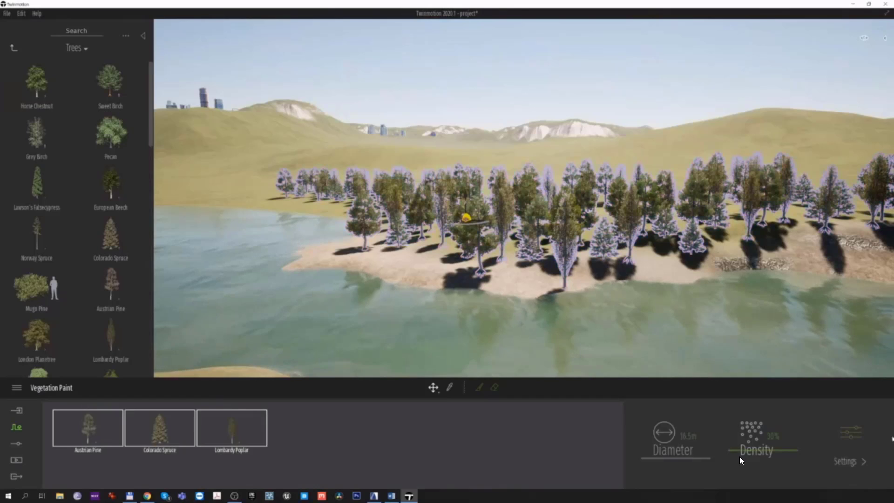
- Set the Age of the three selected tree species to 77% and leave their settings
{"action": "left_click", "coordinate": [851, 433]}
{"action": "left_click_drag", "start_coordinate": [326, 429], "coordinate": [325, 416]}
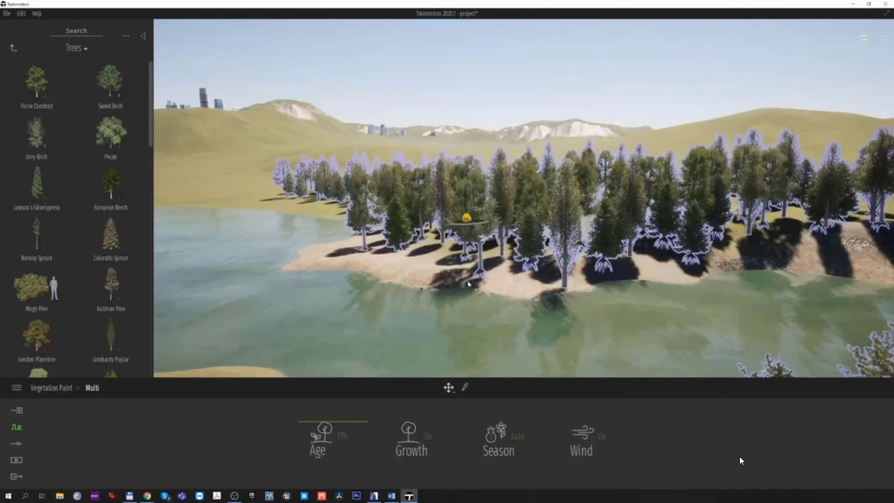
{"action": "key", "text": "s"}
{"action": "right_click_drag", "start_coordinate": [469, 284], "coordinate": [412, 297]}
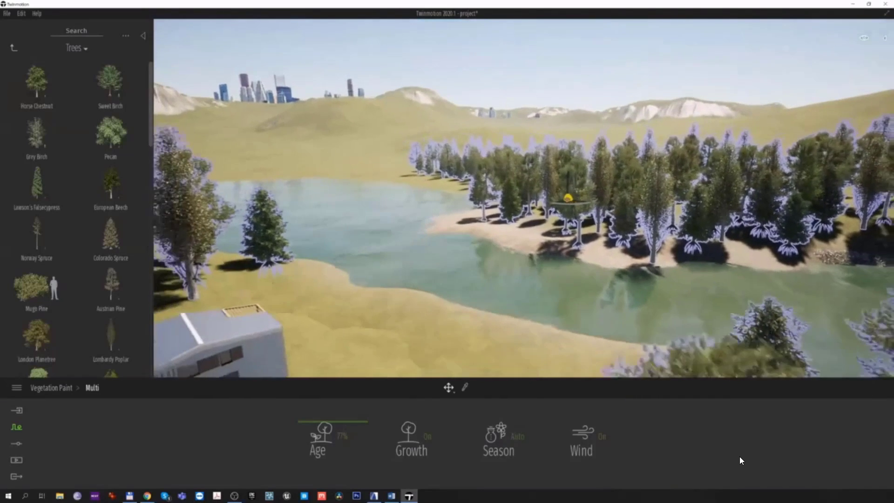
{"action": "key", "text": "s"}
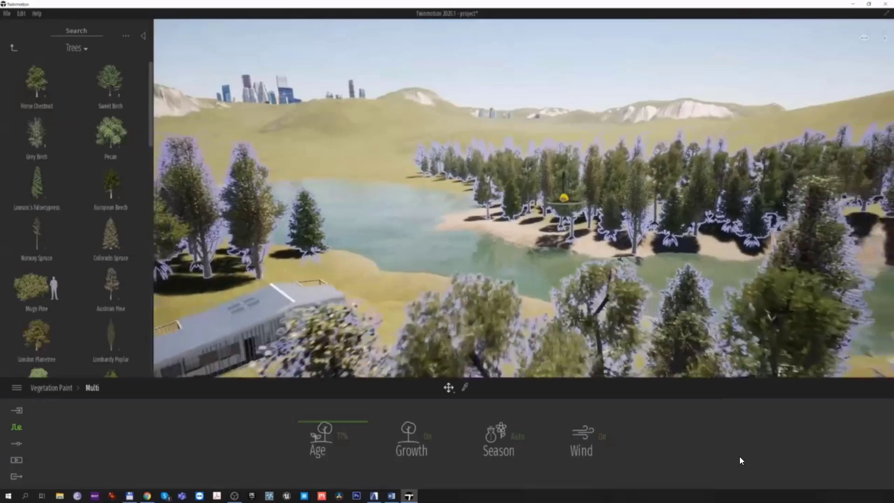
{"action": "right_click", "coordinate": [740, 461]}
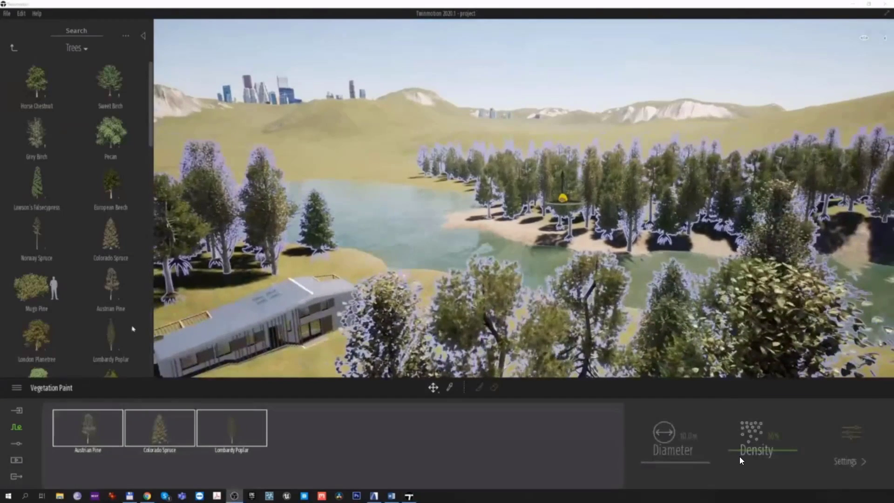
- Deselect the painted trees and start a new, empty Vegetation Paint set on the landscape
{"action": "key", "text": "w"}
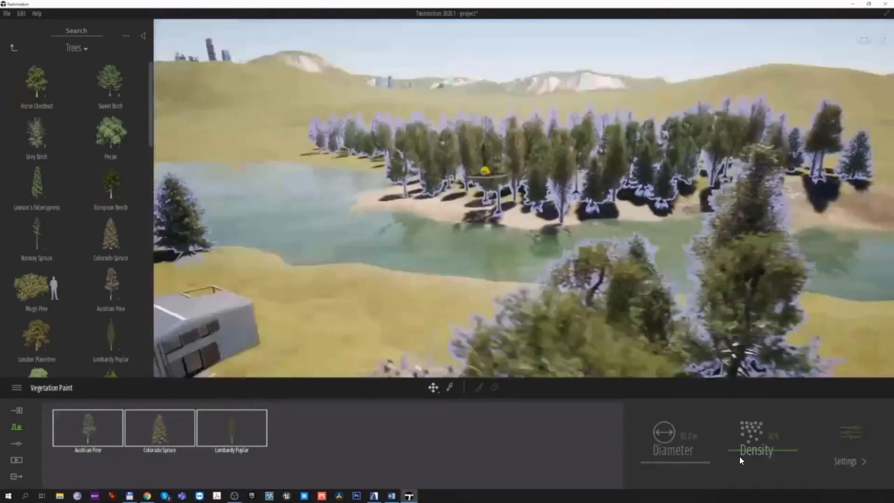
{"action": "key", "text": "w"}
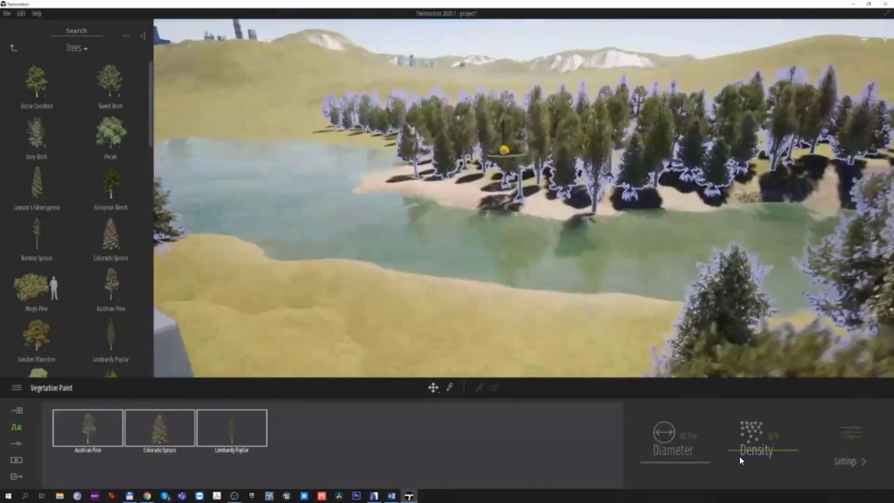
{"action": "right_click", "coordinate": [742, 461]}
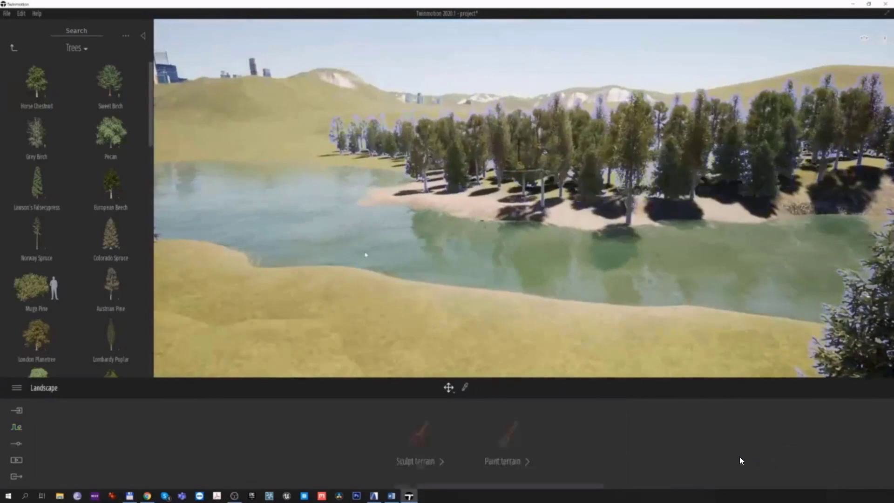
{"action": "left_click", "coordinate": [13, 48]}
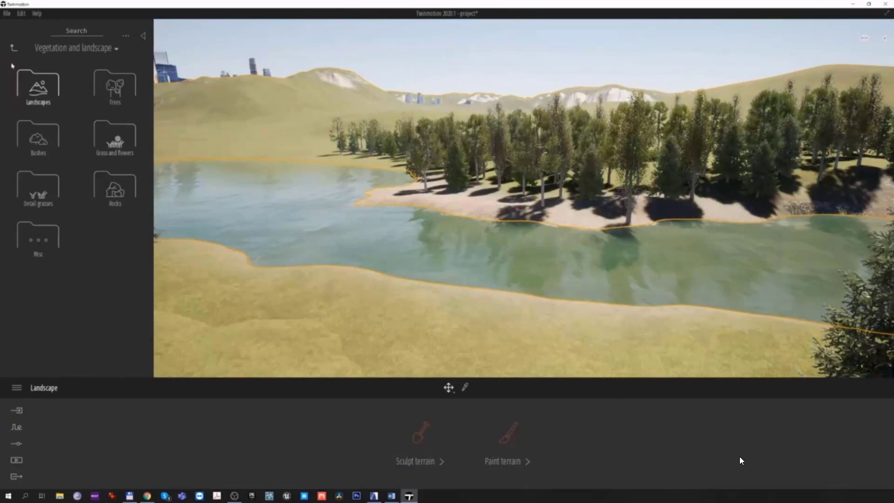
{"action": "left_click", "coordinate": [16, 428]}
{"action": "left_click", "coordinate": [418, 442]}
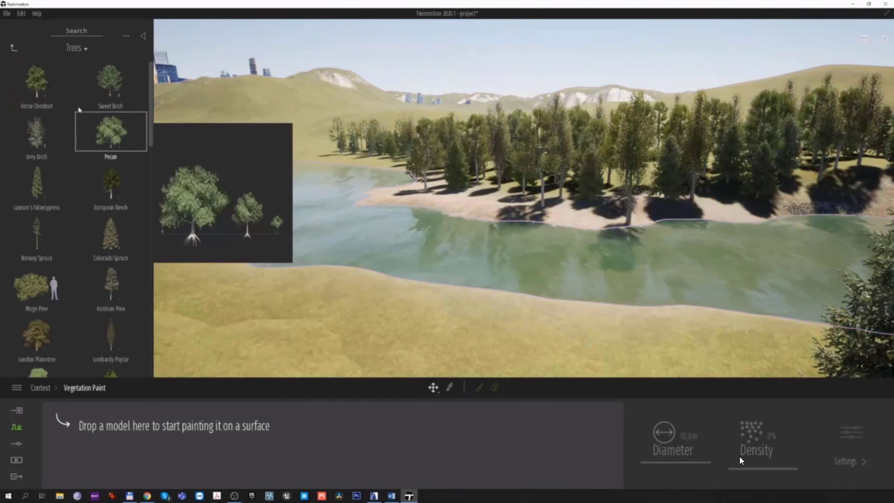
- Fill the Vegetation Paint palette with Mugo Pine and English Yew, searching the library for "english" to find the yew
{"action": "left_click", "coordinate": [14, 48]}
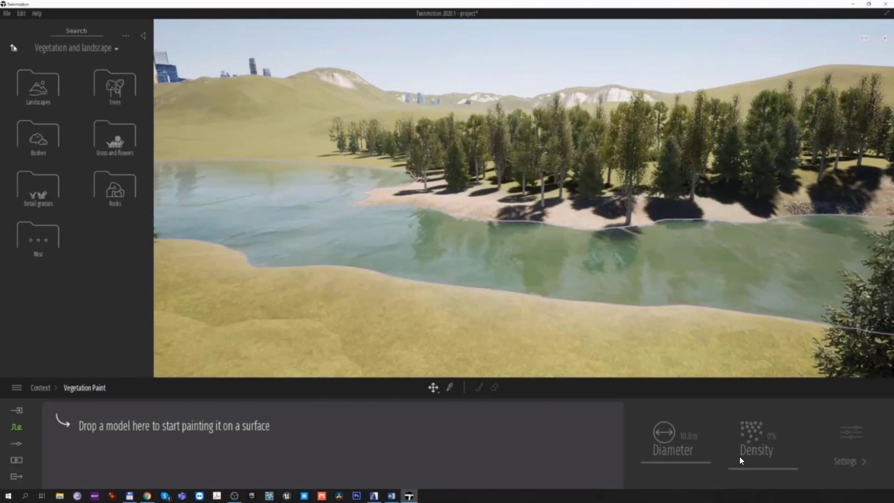
{"action": "left_click", "coordinate": [44, 140]}
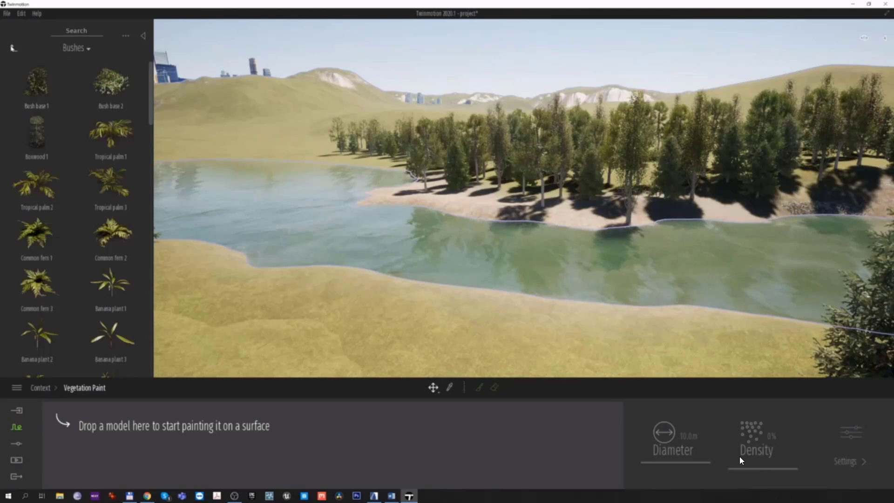
{"action": "scroll", "coordinate": [51, 186], "scroll_direction": "down", "scroll_amount": 10}
{"action": "mouse_move", "coordinate": [62, 221]}
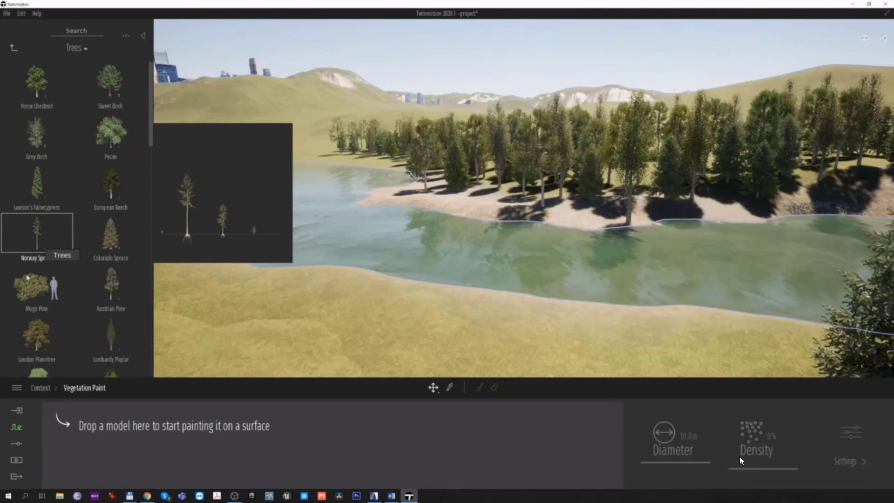
{"action": "left_click_drag", "start_coordinate": [37, 287], "coordinate": [88, 428]}
{"action": "scroll", "coordinate": [88, 298], "scroll_direction": "down", "scroll_amount": 2}
{"action": "scroll", "coordinate": [88, 298], "scroll_direction": "down", "scroll_amount": 1}
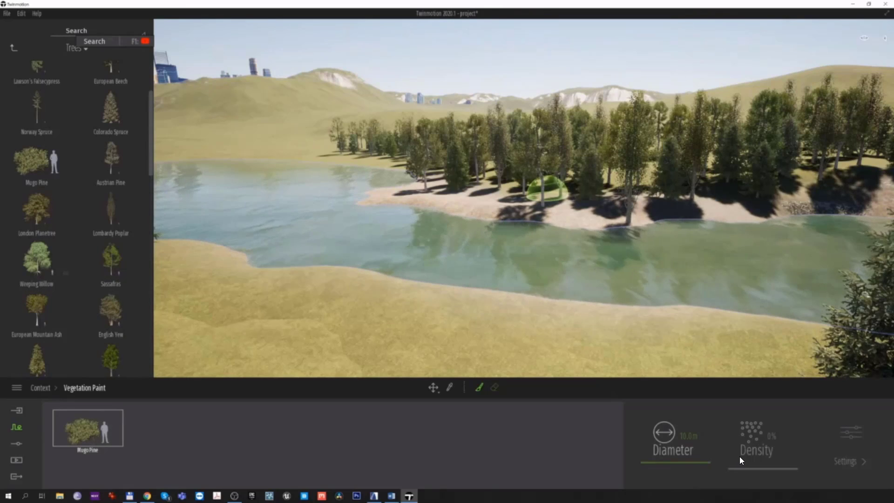
{"action": "type", "text": "english"}
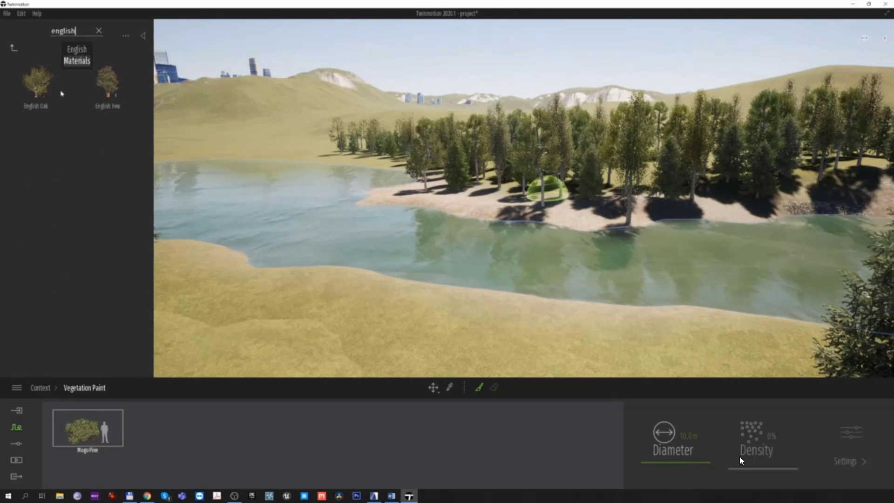
{"action": "mouse_move", "coordinate": [107, 81]}
{"action": "left_mouse_down"}
{"action": "mouse_move", "coordinate": [186, 372]}
{"action": "mouse_move", "coordinate": [175, 426]}
{"action": "left_mouse_up"}
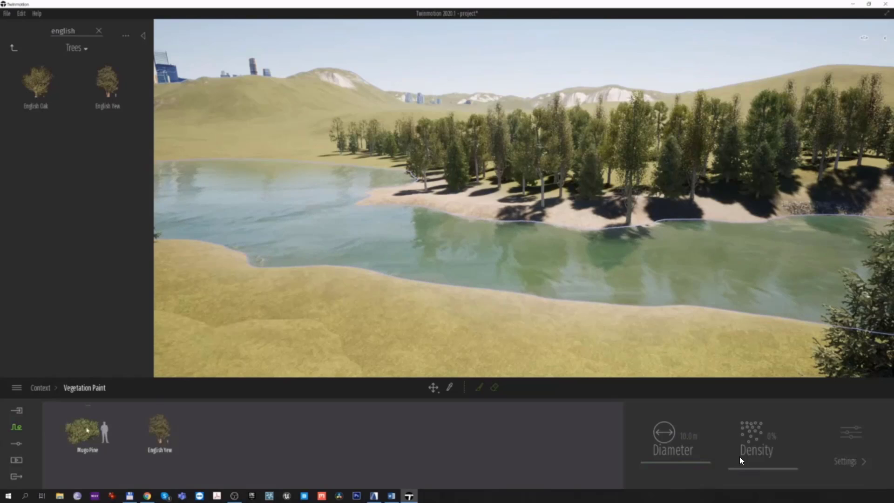
- Activate painting with both Mugo Pine and English Yew and paint them along the far riverbank with the 10 m brush
{"action": "left_click", "coordinate": [87, 430]}
{"action": "left_click", "coordinate": [181, 432]}
{"action": "left_click", "coordinate": [479, 388]}
{"action": "mouse_move", "coordinate": [611, 268]}
{"action": "right_mouse_down"}
{"action": "mouse_move", "coordinate": [614, 249]}
{"action": "mouse_move", "coordinate": [611, 265]}
{"action": "right_mouse_up"}
{"action": "key", "text": "w"}
{"action": "mouse_move", "coordinate": [379, 187]}
{"action": "left_mouse_down"}
{"action": "mouse_move", "coordinate": [609, 208]}
{"action": "mouse_move", "coordinate": [699, 182]}
{"action": "mouse_move", "coordinate": [867, 186]}
{"action": "left_mouse_up"}
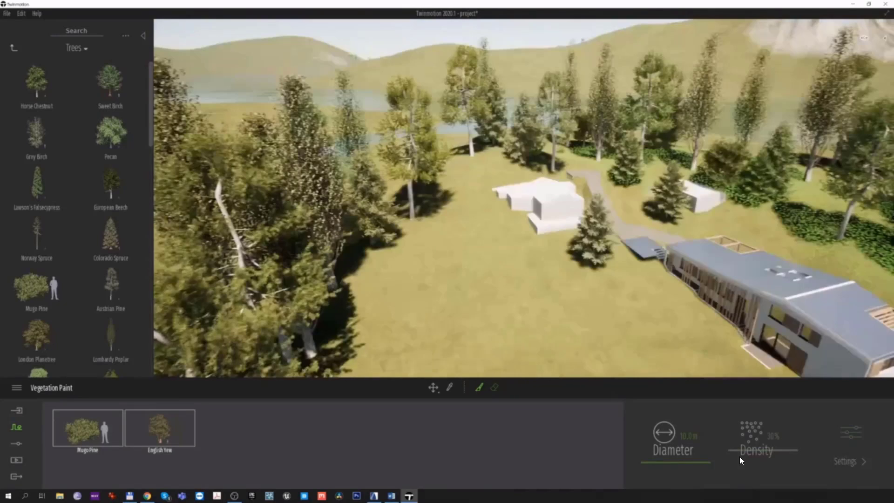
- Paint more Mugo Pine and English Yew undergrowth beneath the trees surrounding the house
{"action": "left_click", "coordinate": [456, 180]}
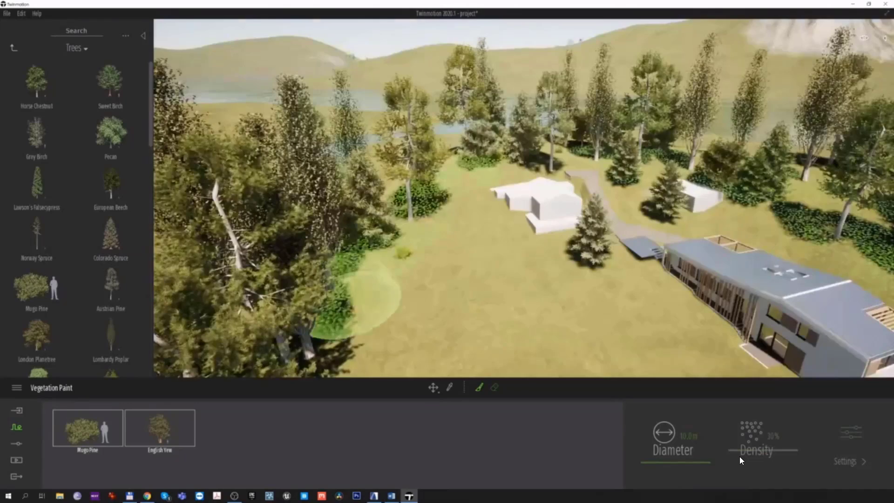
{"action": "scroll", "coordinate": [348, 280], "scroll_direction": "down", "scroll_amount": 5}
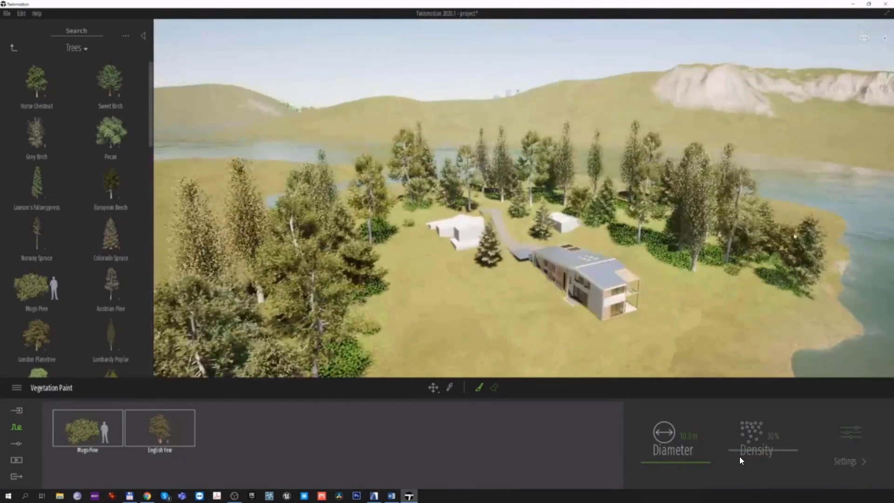
{"action": "key", "text": "Right"}
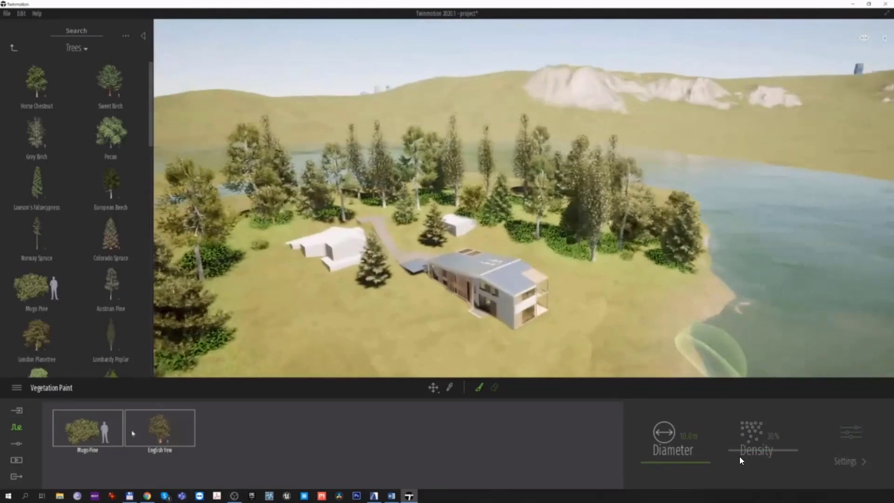
- Set up a new vegetation paint on the landscape with Rock 4, Rock 9 and Rock 3 as the models
{"action": "scroll", "coordinate": [741, 461], "scroll_direction": "up", "scroll_amount": 5}
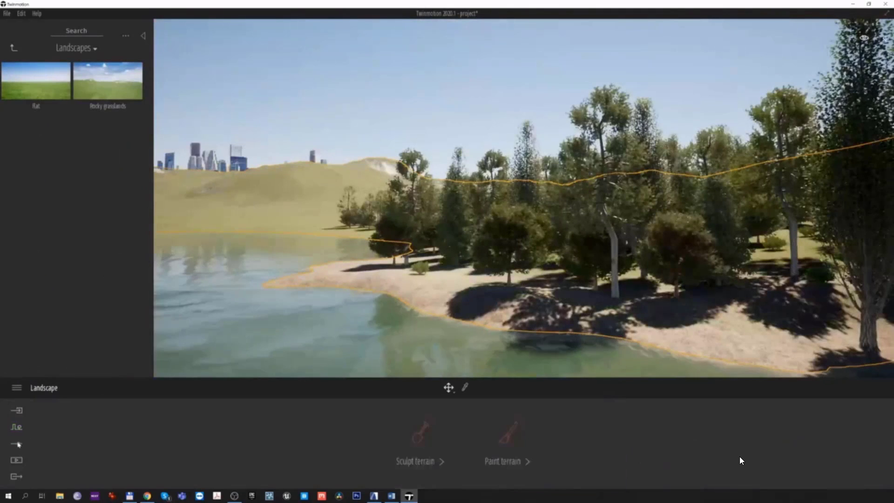
{"action": "left_click", "coordinate": [16, 427]}
{"action": "left_click", "coordinate": [433, 447]}
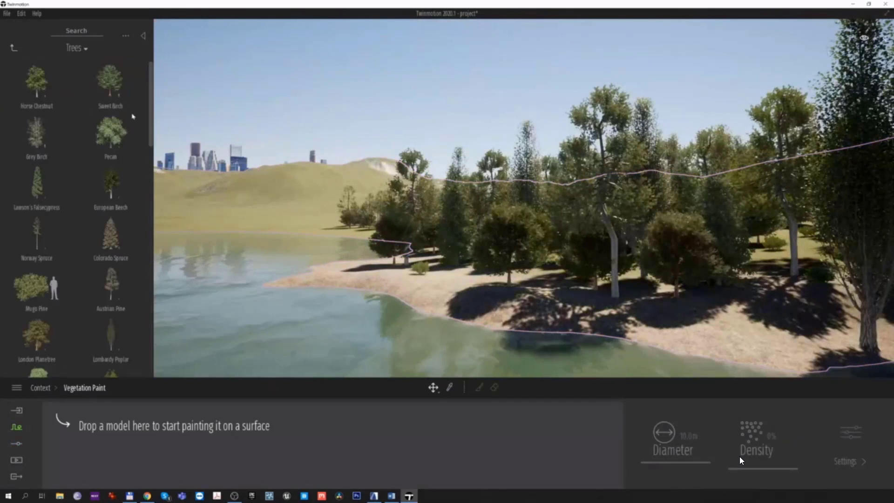
{"action": "left_click", "coordinate": [14, 47]}
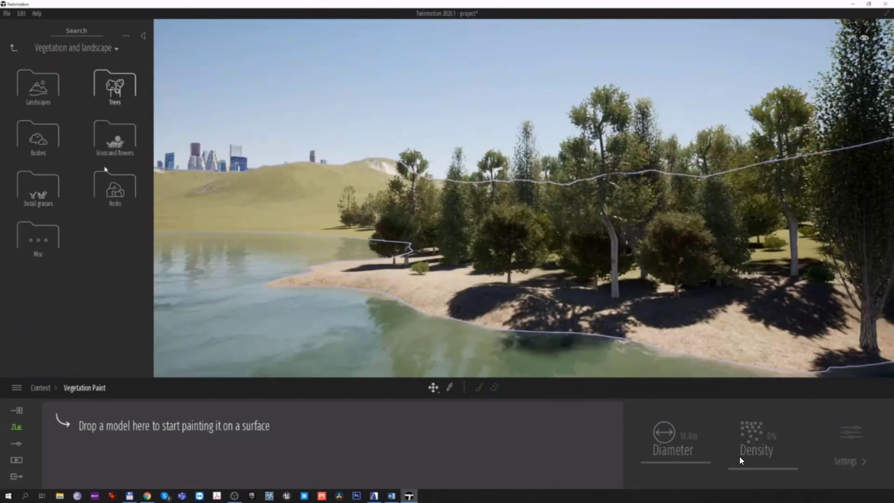
{"action": "left_click", "coordinate": [115, 190]}
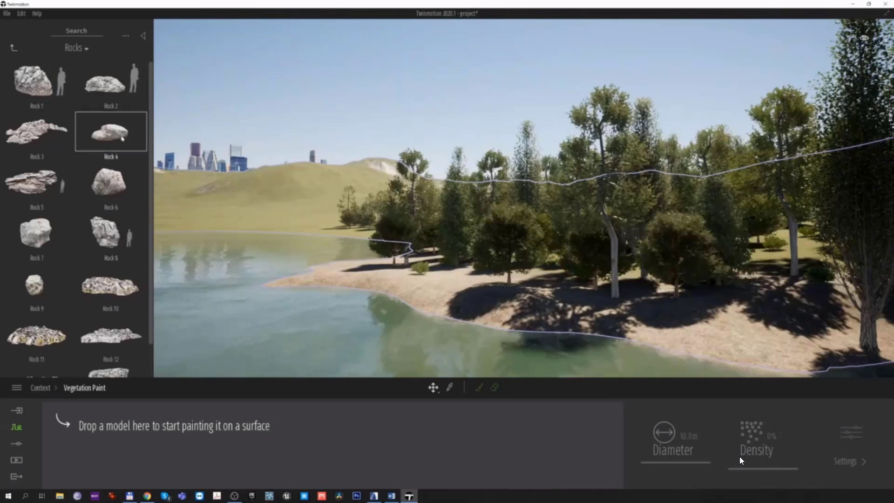
{"action": "mouse_move", "coordinate": [109, 133]}
{"action": "left_mouse_down"}
{"action": "mouse_move", "coordinate": [110, 261]}
{"action": "mouse_move", "coordinate": [88, 426]}
{"action": "left_mouse_up"}
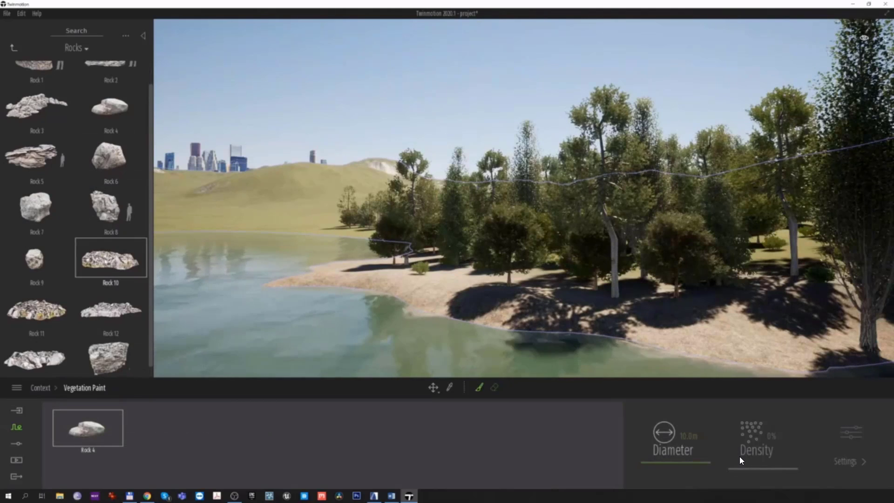
{"action": "mouse_move", "coordinate": [38, 261]}
{"action": "left_mouse_down"}
{"action": "mouse_move", "coordinate": [174, 415]}
{"action": "mouse_move", "coordinate": [158, 426]}
{"action": "left_mouse_up"}
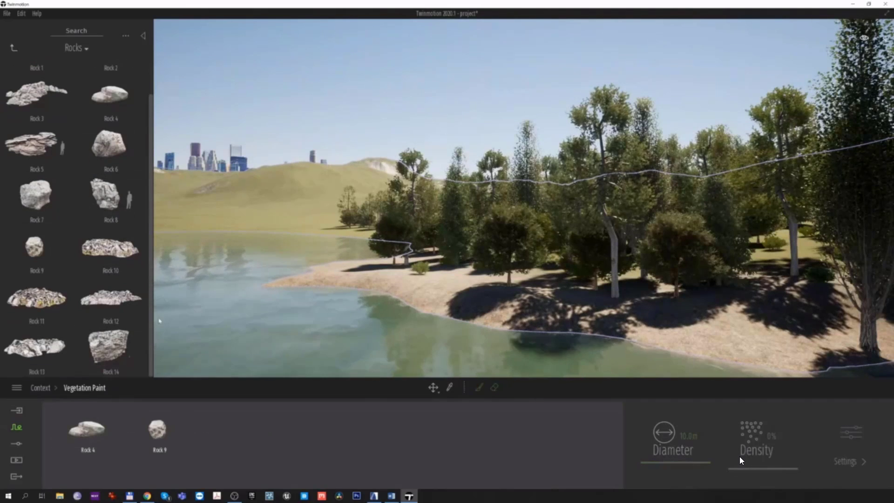
{"action": "scroll", "coordinate": [107, 140], "scroll_direction": "up", "scroll_amount": 2}
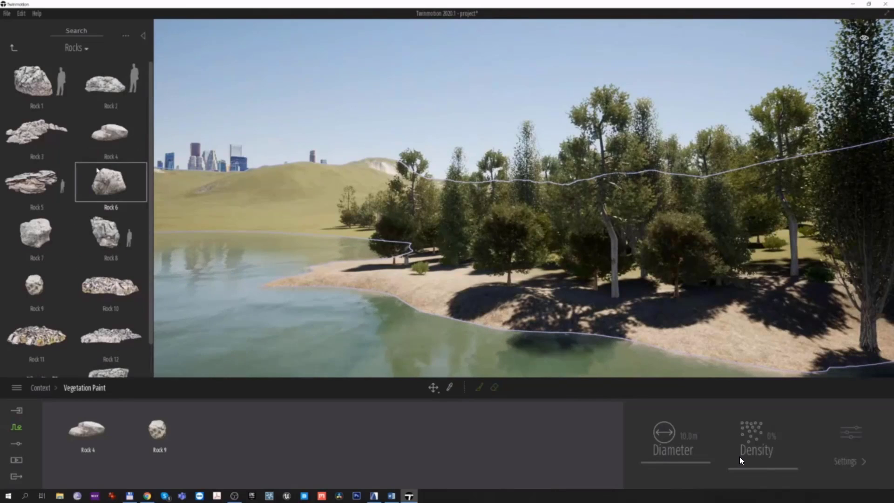
{"action": "mouse_move", "coordinate": [57, 143]}
{"action": "left_mouse_down"}
{"action": "mouse_move", "coordinate": [170, 389]}
{"action": "mouse_move", "coordinate": [232, 427]}
{"action": "left_mouse_up"}
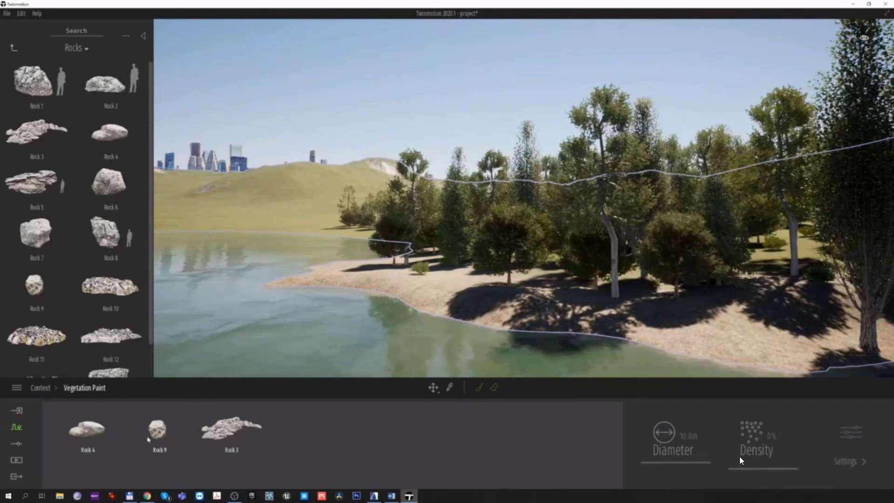
- Paint the three rock models along the lake shore and lower the density of the painted rocks
{"action": "right_click_drag", "start_coordinate": [485, 275], "coordinate": [510, 316]}
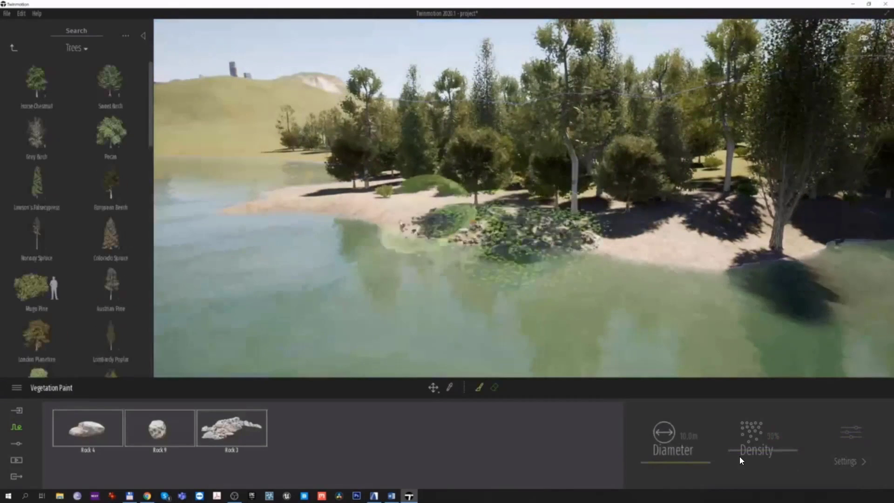
{"action": "left_click_drag", "start_coordinate": [434, 226], "coordinate": [273, 198]}
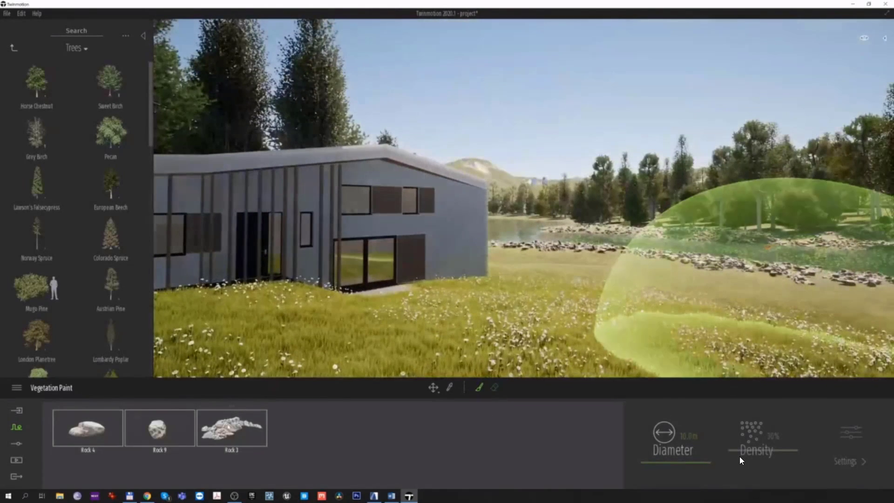
{"action": "left_click", "coordinate": [742, 461]}
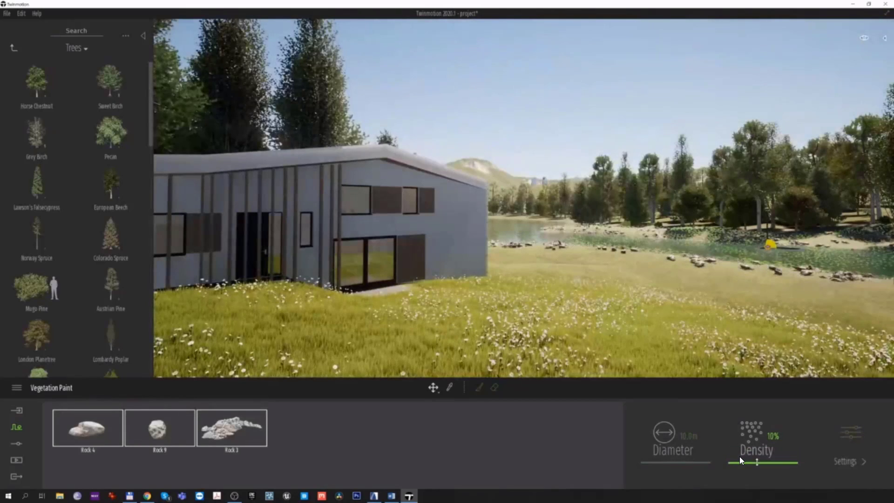
{"action": "key", "text": "w"}
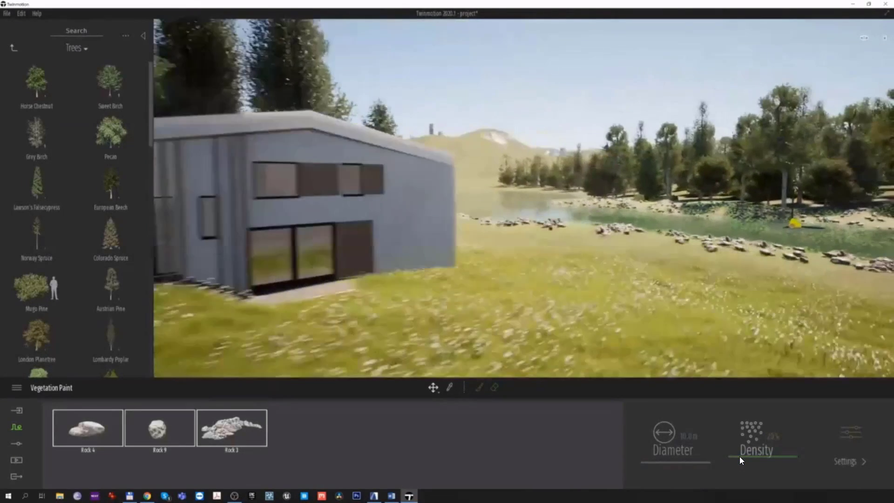
{"action": "key", "text": "s"}
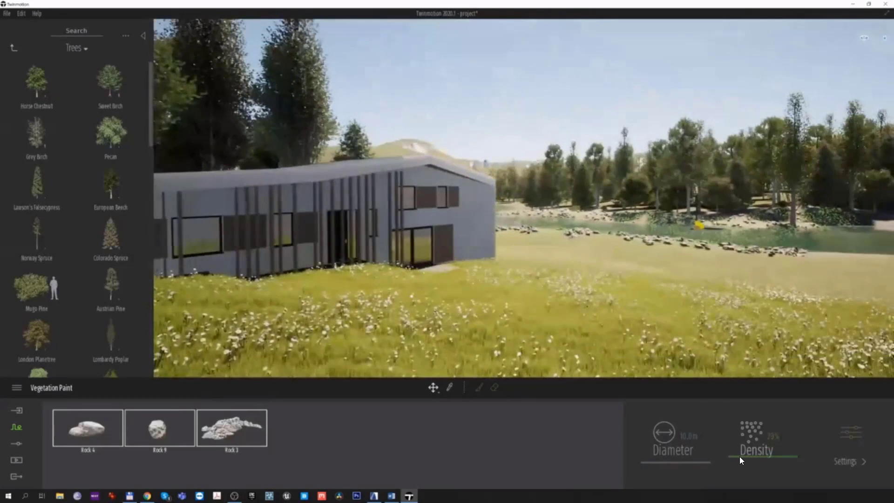
- Save the project and deselect the landscape
{"action": "left_click", "coordinate": [5, 15]}
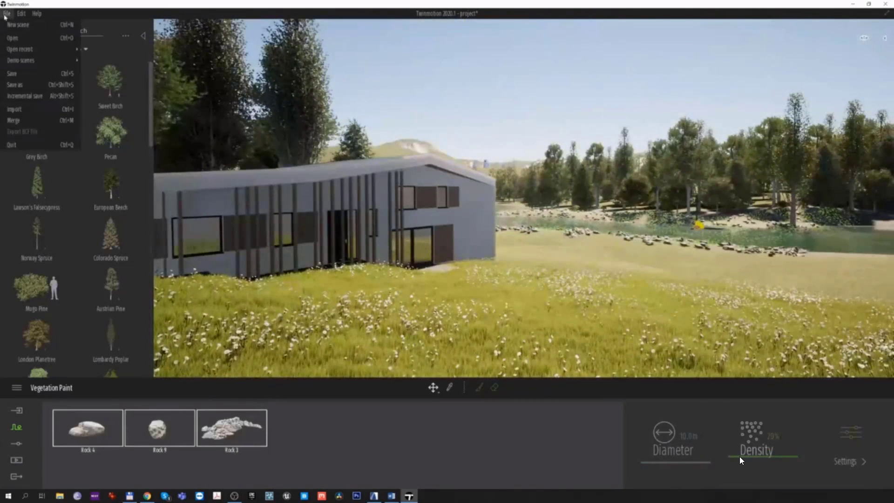
{"action": "left_click", "coordinate": [12, 73]}
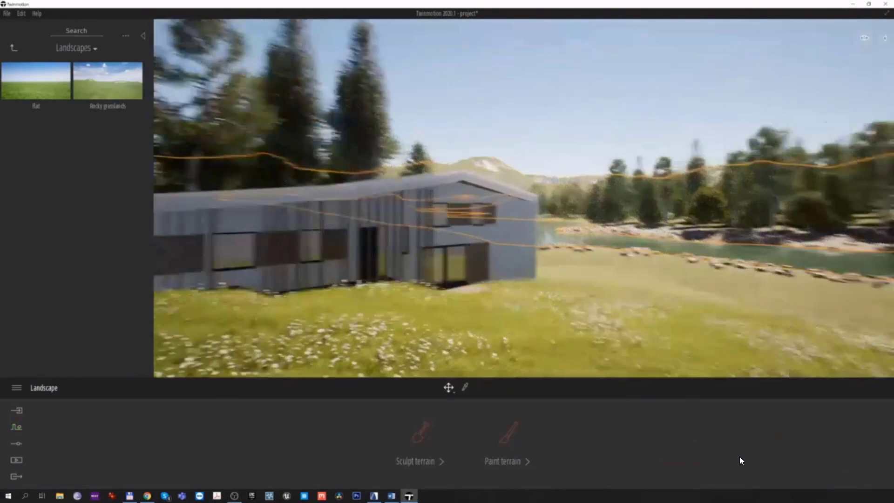
{"action": "key", "text": "Escape"}
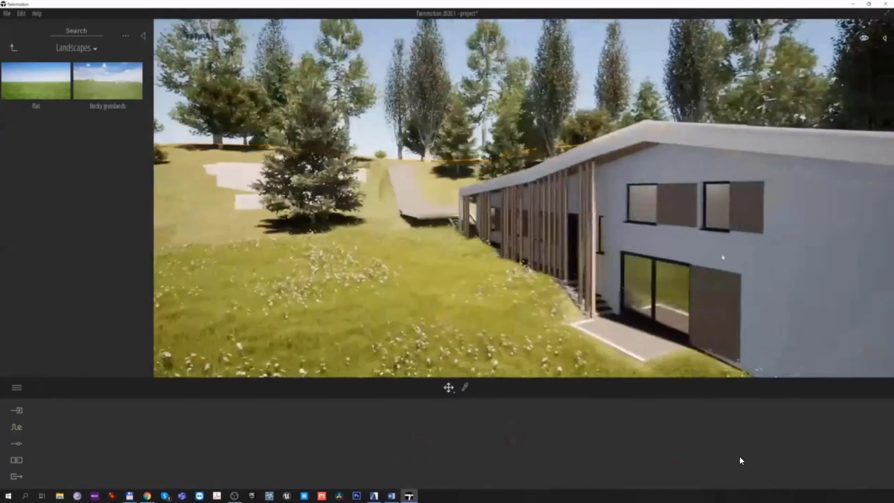
- Browse the animated humans in the Characters library and frame the house with the flower meadow in front of it
{"action": "key", "text": "s"}
{"action": "key", "text": "d"}
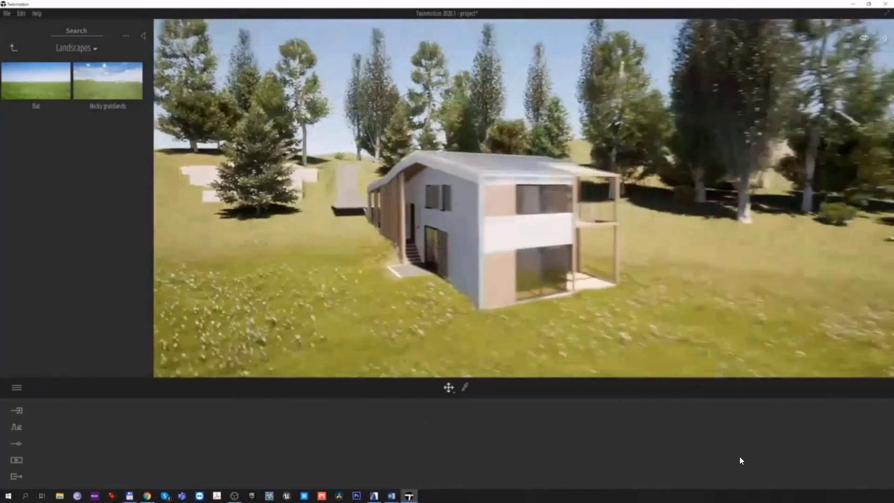
{"action": "key", "text": "a"}
{"action": "key", "text": "a"}
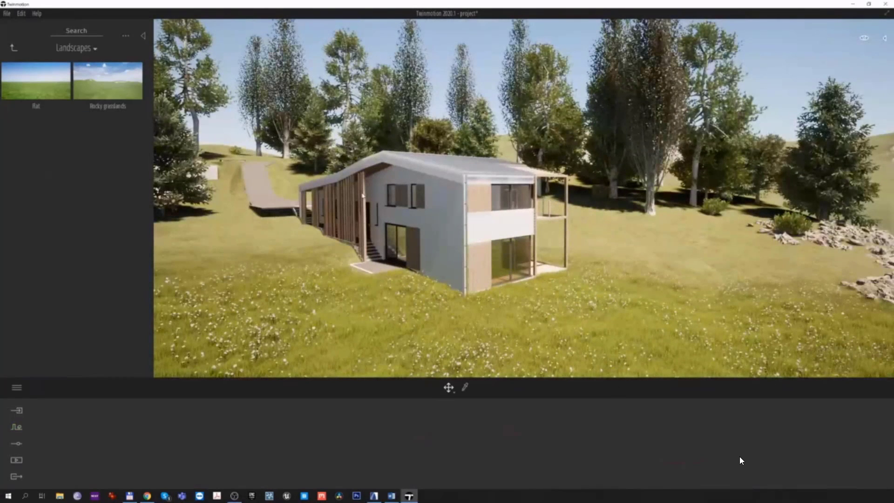
{"action": "key", "text": "a"}
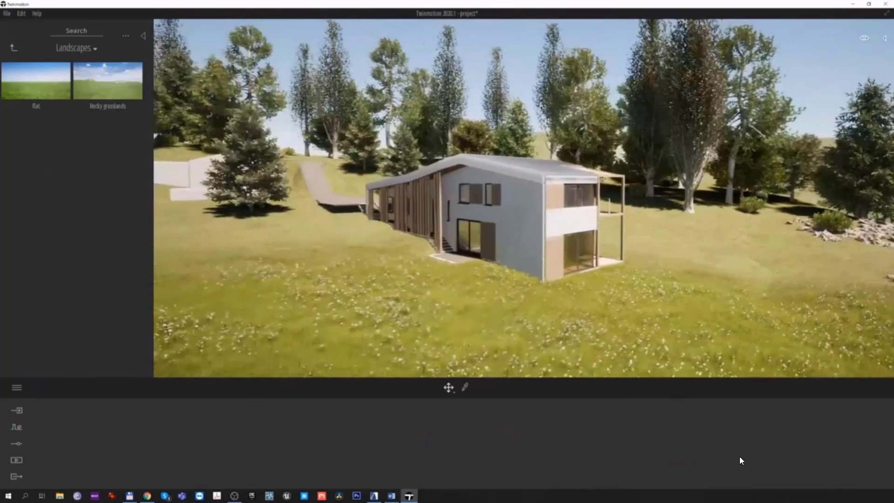
{"action": "left_click", "coordinate": [14, 48]}
{"action": "left_click", "coordinate": [38, 186]}
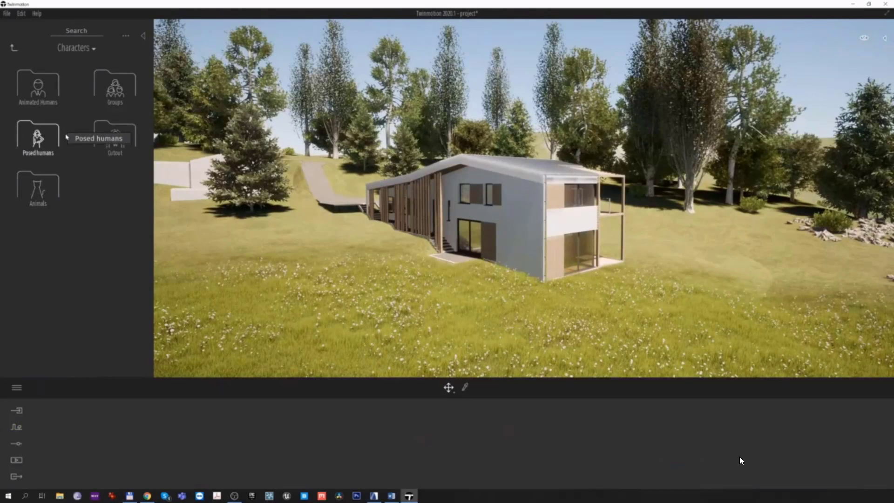
{"action": "left_click", "coordinate": [59, 95]}
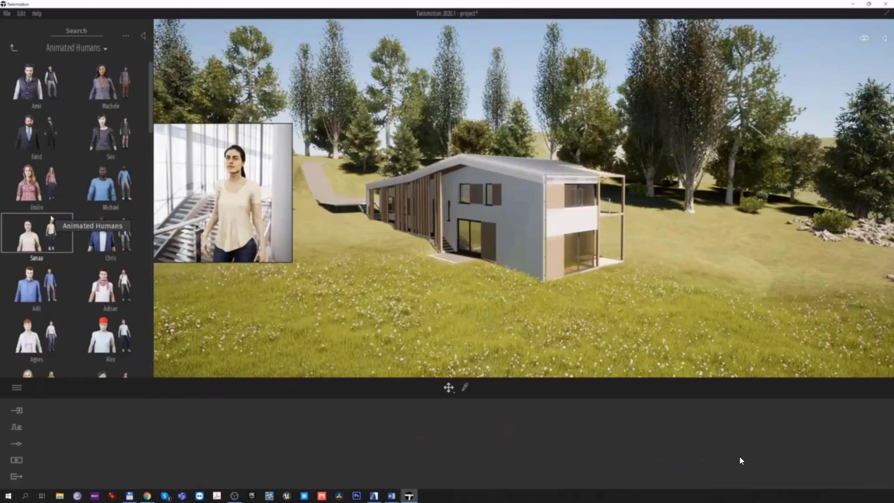
{"action": "key", "text": "w"}
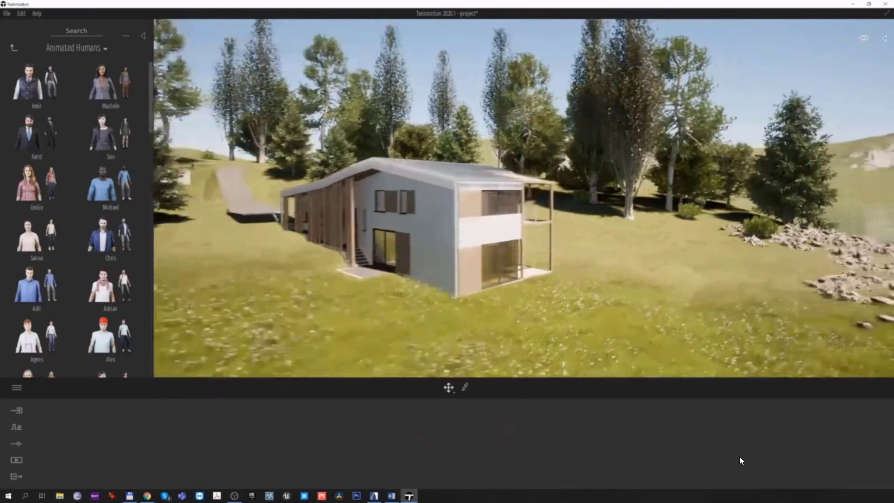
{"action": "key", "text": "s"}
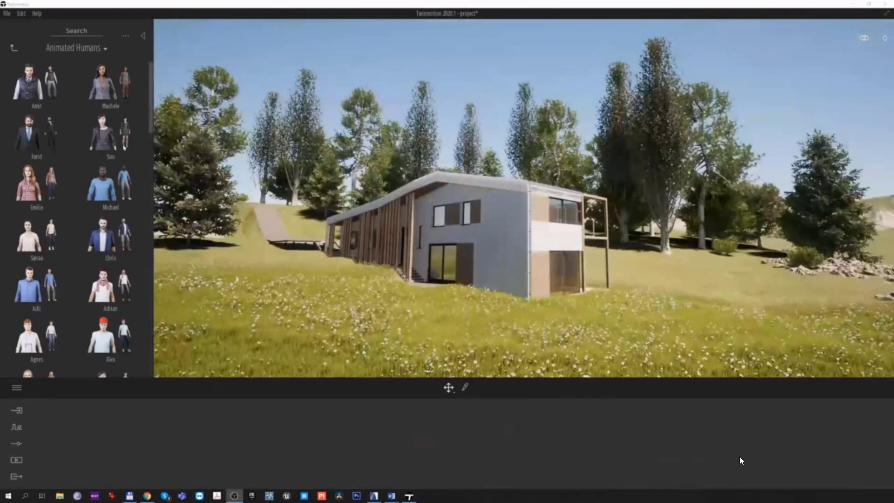
{"action": "left_click", "coordinate": [15, 49]}
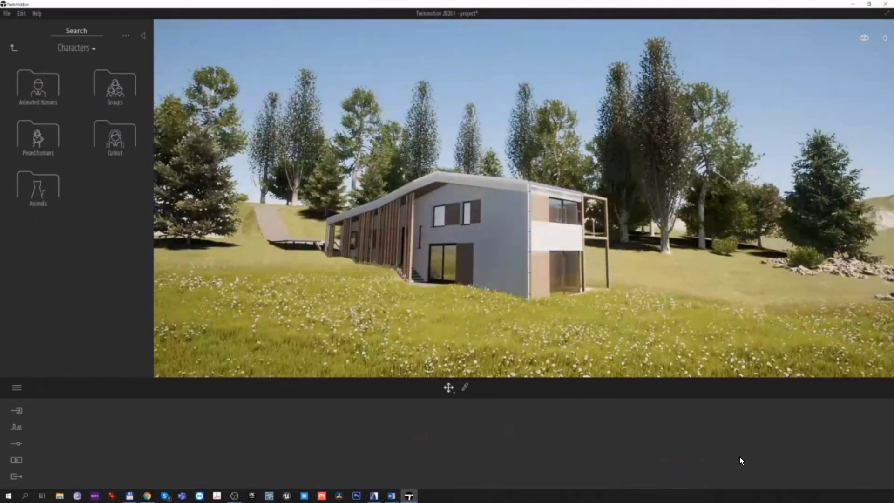
- Find the Antoine and Gwen characters, placing Antoine before the slatted facade and Gwen in the foreground meadow
{"action": "key", "text": "F1"}
{"action": "type", "text": "antoine"}
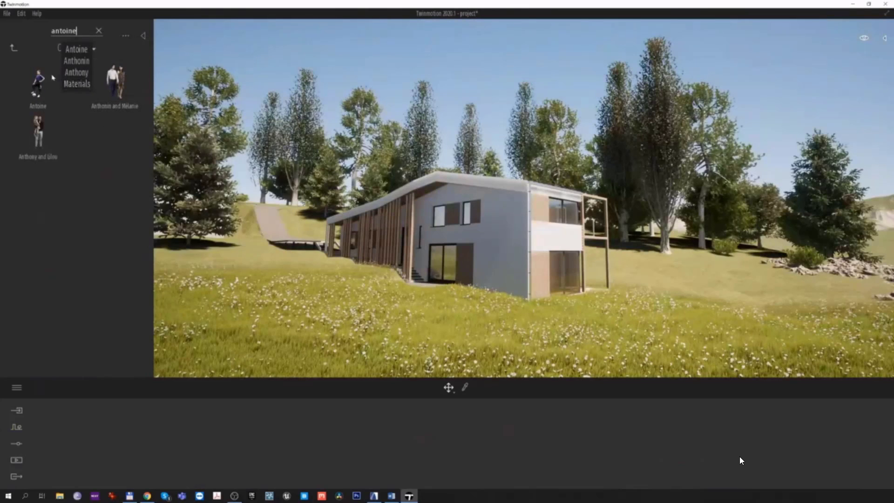
{"action": "left_click_drag", "start_coordinate": [45, 88], "coordinate": [362, 305]}
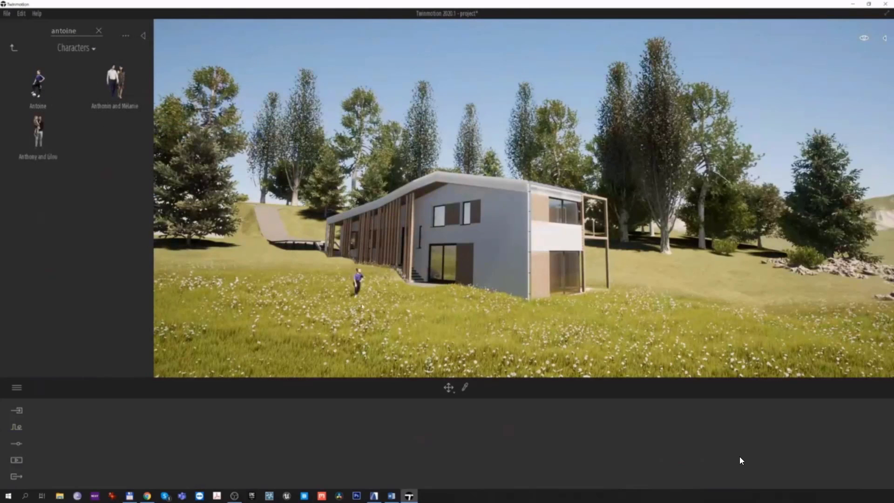
{"action": "left_click", "coordinate": [100, 31]}
{"action": "type", "text": "gwen"}
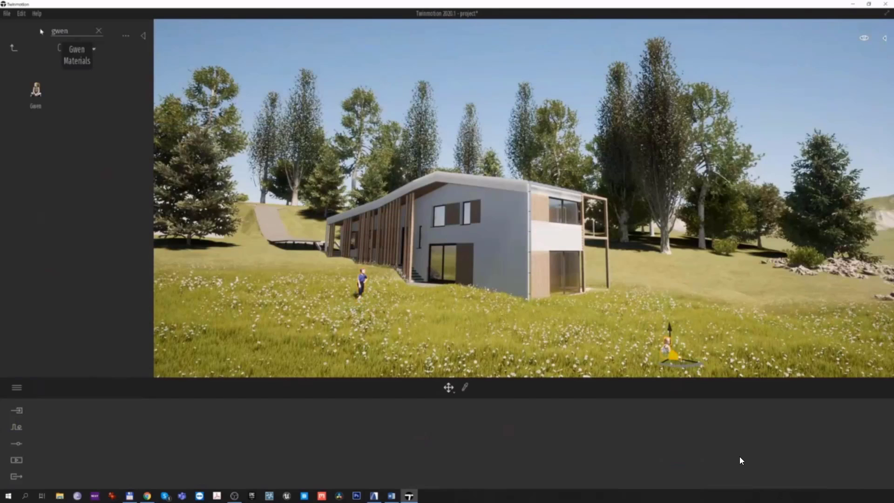
- Find the Gideon dog and Felix cat, placing the dog on the meadow beside Antoine and the cat by the house's entrance steps
{"action": "left_click", "coordinate": [98, 31]}
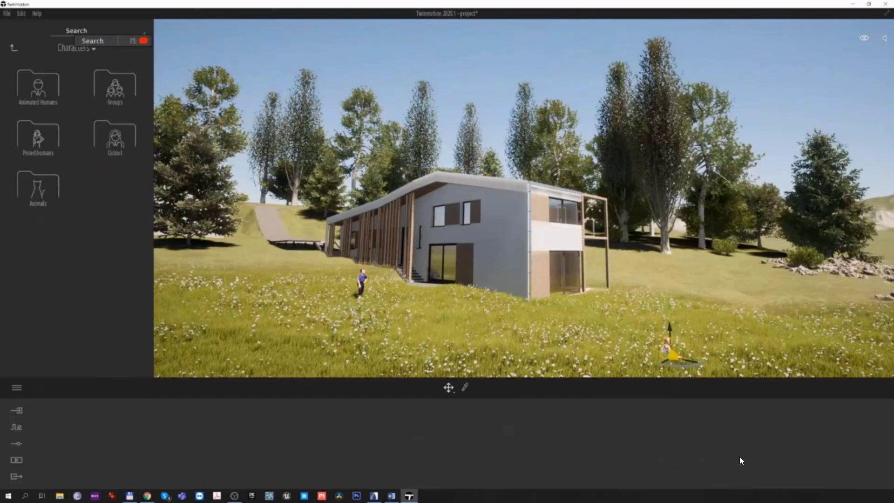
{"action": "type", "text": "gideon"}
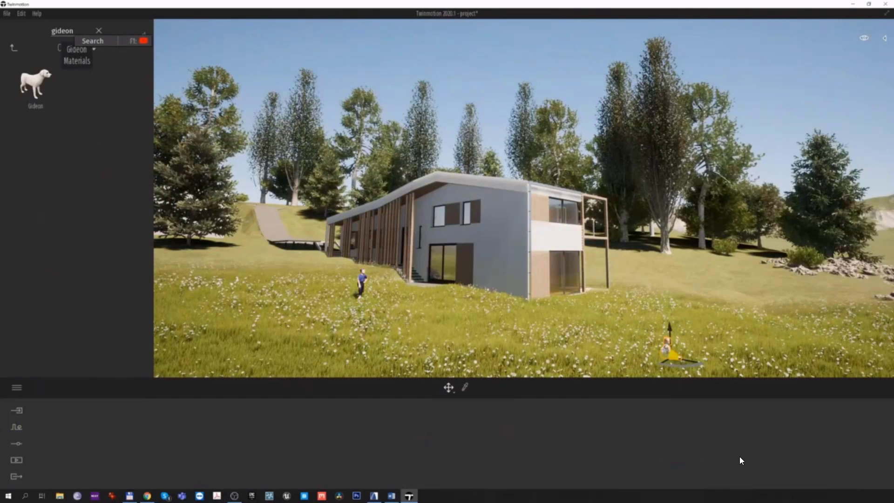
{"action": "left_click_drag", "start_coordinate": [35, 82], "coordinate": [275, 284]}
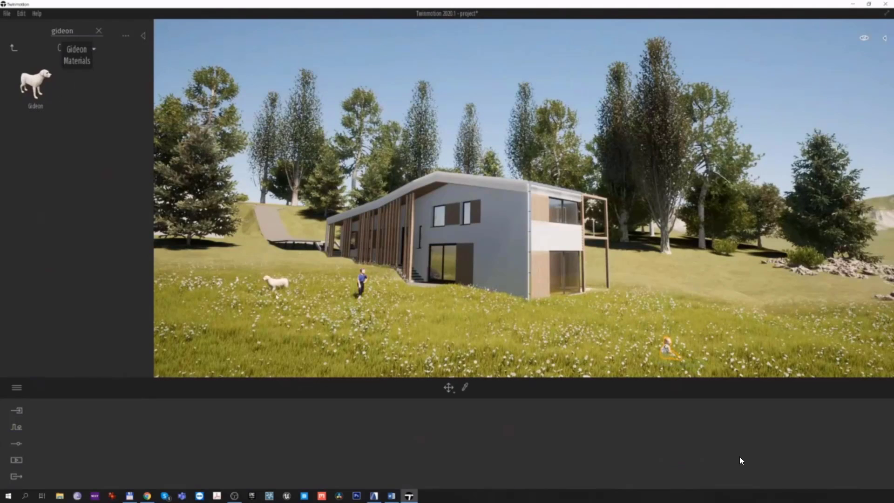
{"action": "left_click", "coordinate": [98, 32]}
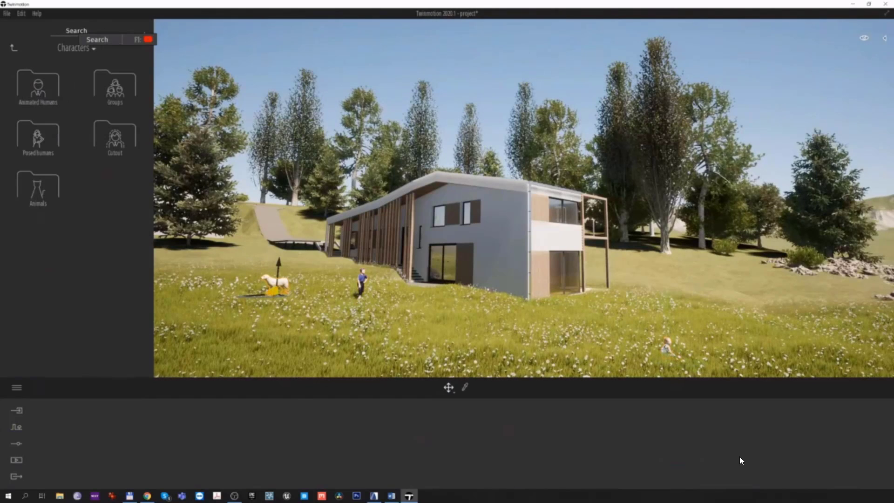
{"action": "type", "text": "felix"}
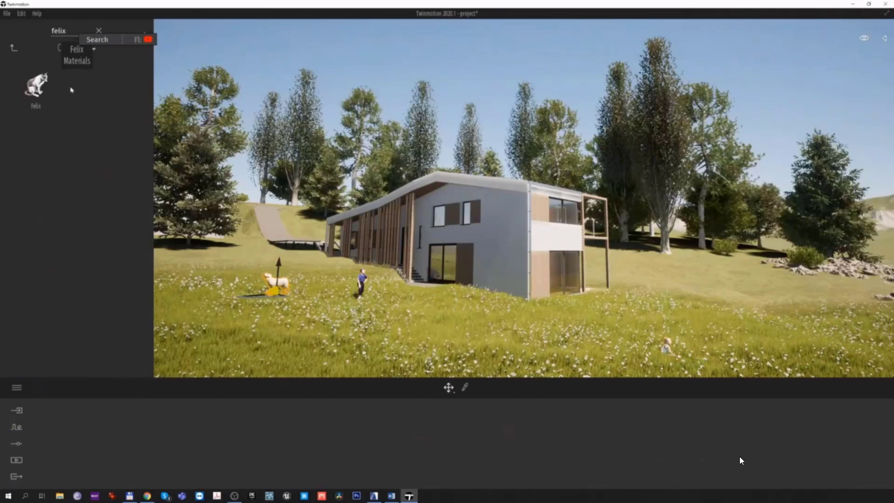
{"action": "left_click_drag", "start_coordinate": [39, 88], "coordinate": [424, 285]}
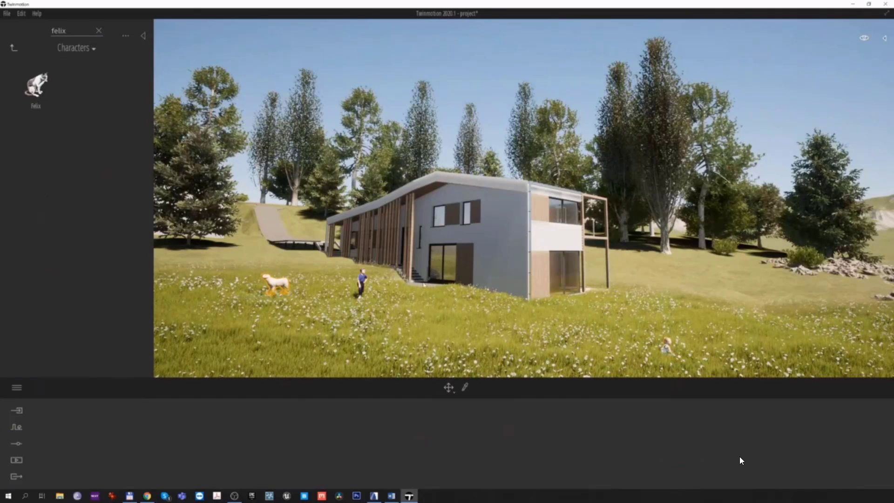
- Find the Emilie character in the library and place her beside the cat at the house's entrance
{"action": "left_click", "coordinate": [98, 30]}
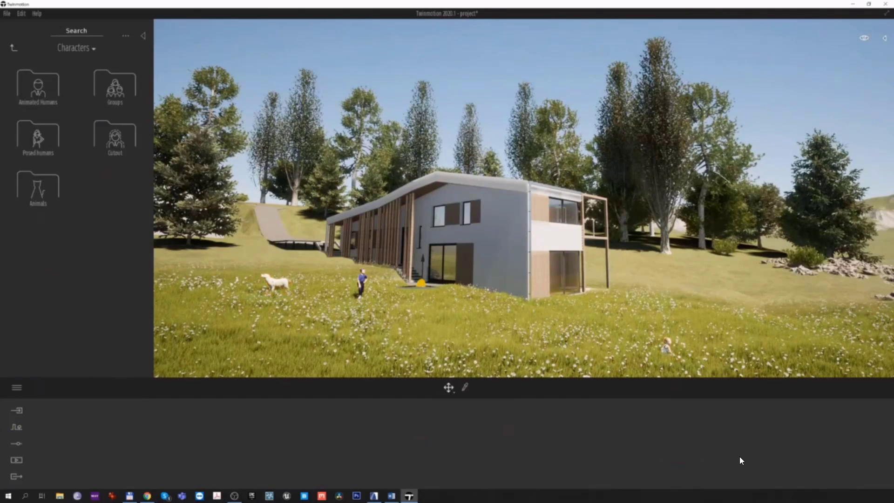
{"action": "type", "text": "emilie"}
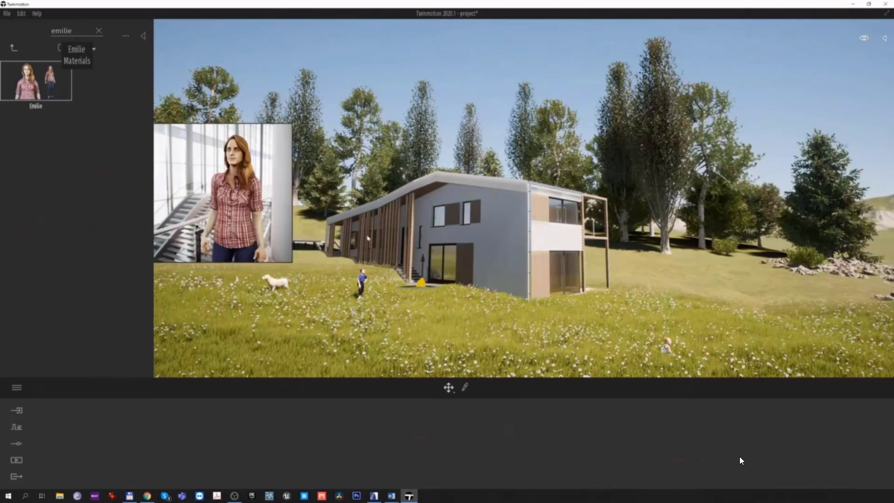
{"action": "left_click_drag", "start_coordinate": [368, 239], "coordinate": [435, 288]}
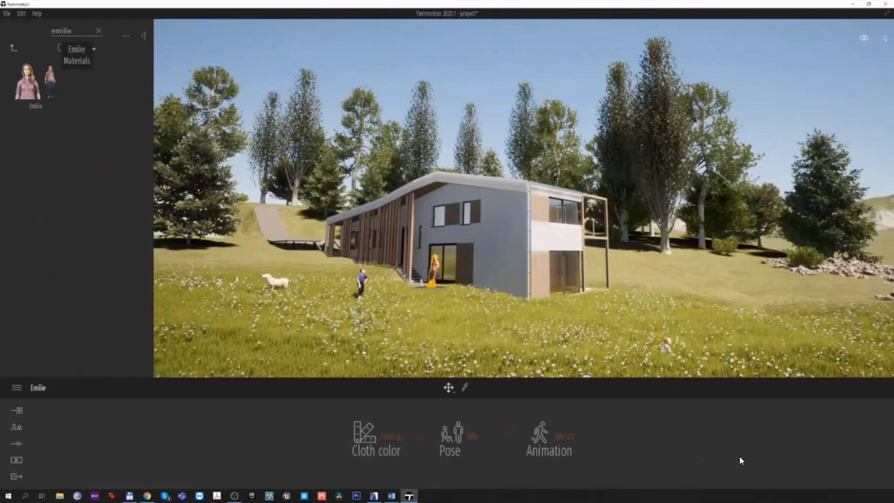
- Draw a winding multi-point character path across the meadow between the flowers and the rocky lakeshore
{"action": "key", "text": "Right"}
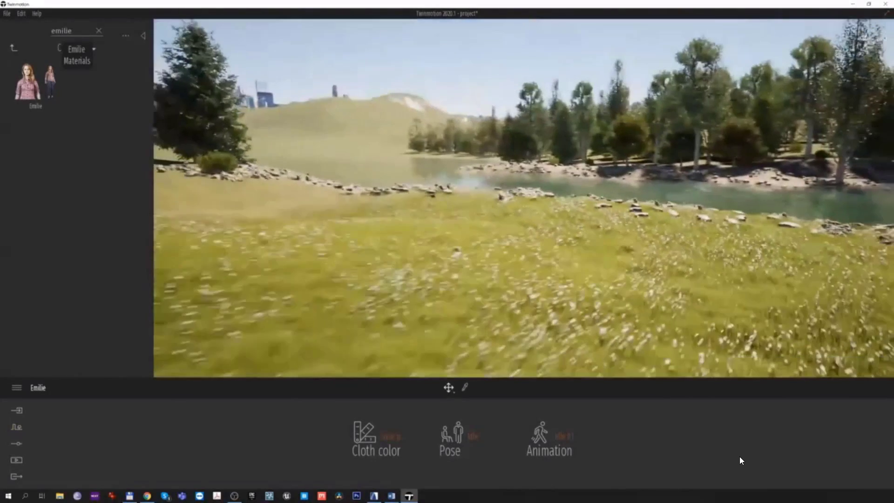
{"action": "key", "text": "Down"}
{"action": "key", "text": "Right"}
{"action": "key", "text": "Left"}
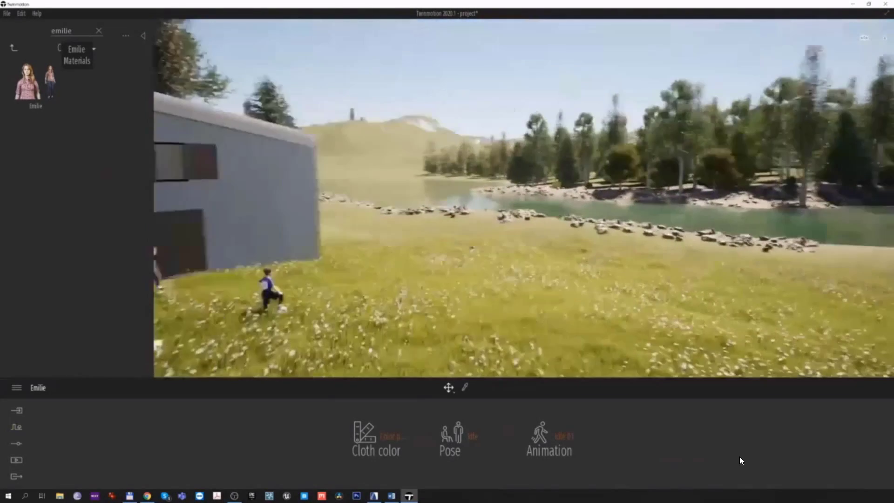
{"action": "key", "text": "Down"}
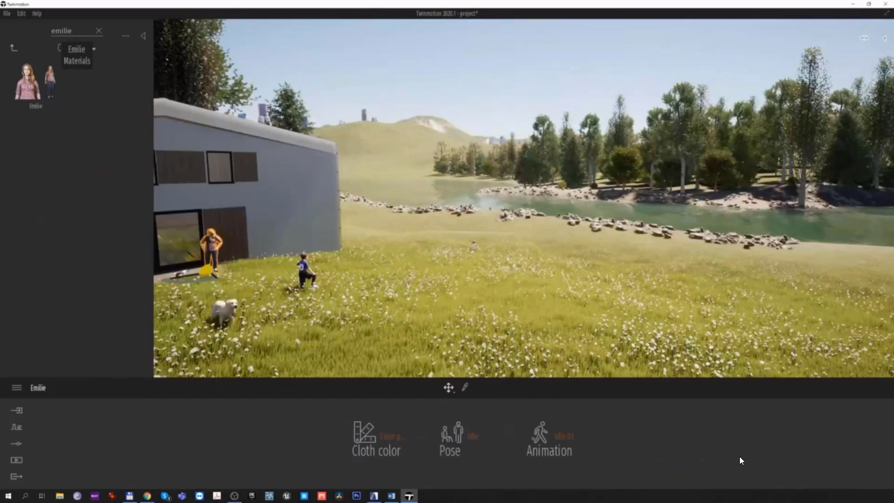
{"action": "left_click", "coordinate": [17, 427]}
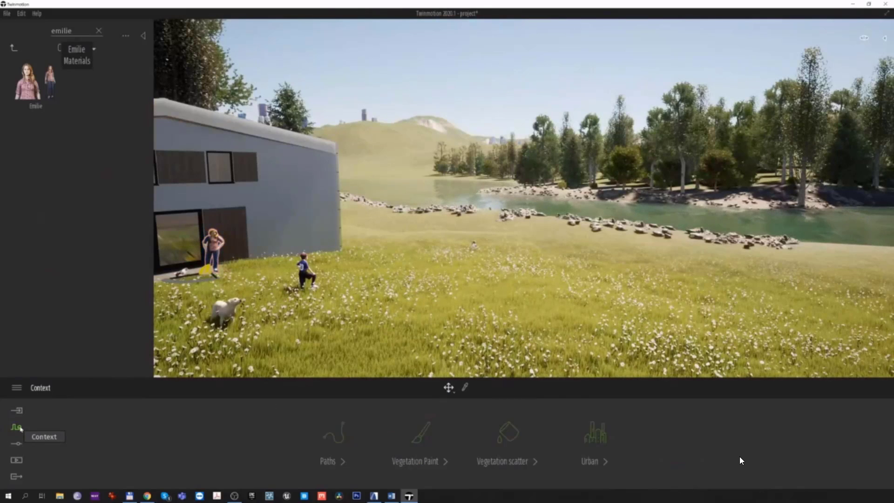
{"action": "left_click", "coordinate": [329, 437]}
{"action": "key", "text": "Up"}
{"action": "key", "text": "Down"}
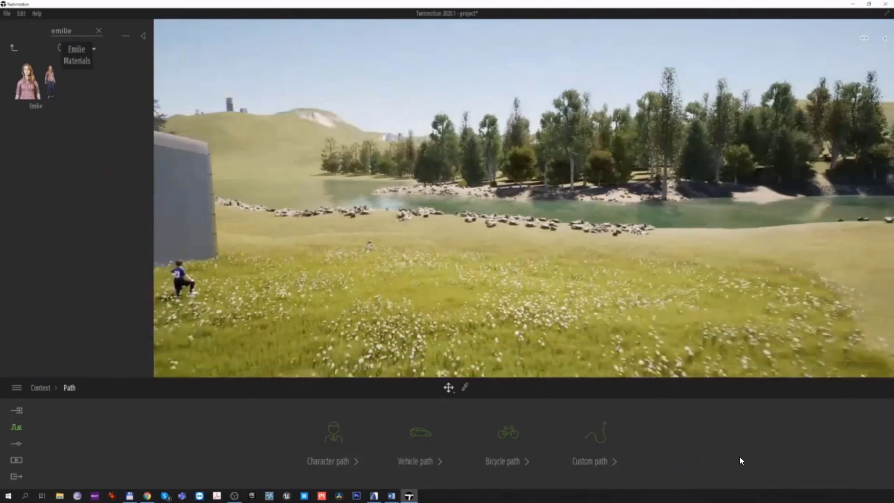
{"action": "key", "text": "Left"}
{"action": "key", "text": "Right"}
{"action": "right_click_drag", "start_coordinate": [354, 252], "coordinate": [317, 279]}
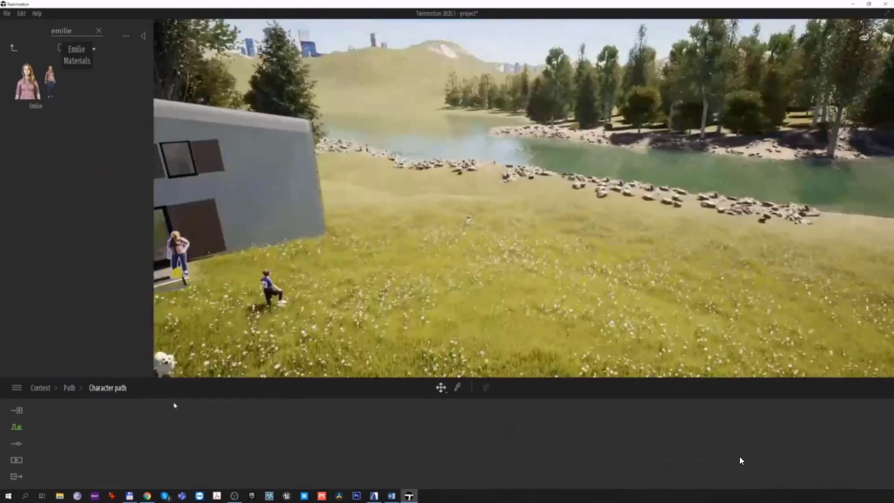
{"action": "left_click", "coordinate": [487, 387]}
{"action": "right_click_drag", "start_coordinate": [519, 248], "coordinate": [513, 243]}
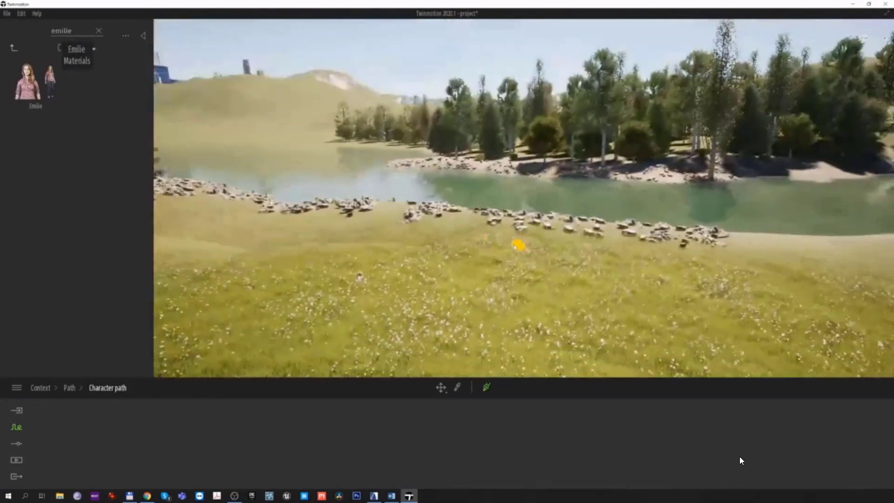
{"action": "left_click", "coordinate": [501, 240]}
{"action": "left_click", "coordinate": [453, 256]}
{"action": "left_click", "coordinate": [478, 296]}
{"action": "left_click", "coordinate": [626, 313]}
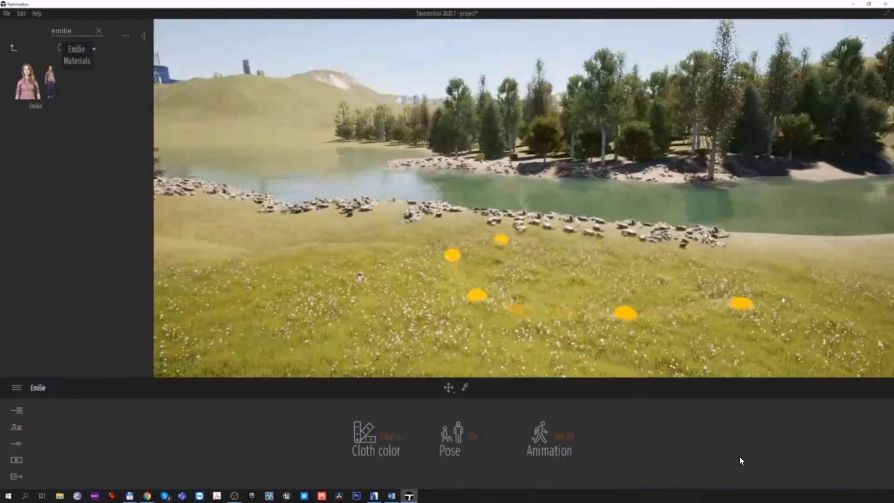
{"action": "left_click", "coordinate": [766, 298]}
{"action": "left_click", "coordinate": [810, 266]}
{"action": "left_click", "coordinate": [768, 255]}
{"action": "left_click", "coordinate": [677, 261]}
{"action": "left_click", "coordinate": [600, 252]}
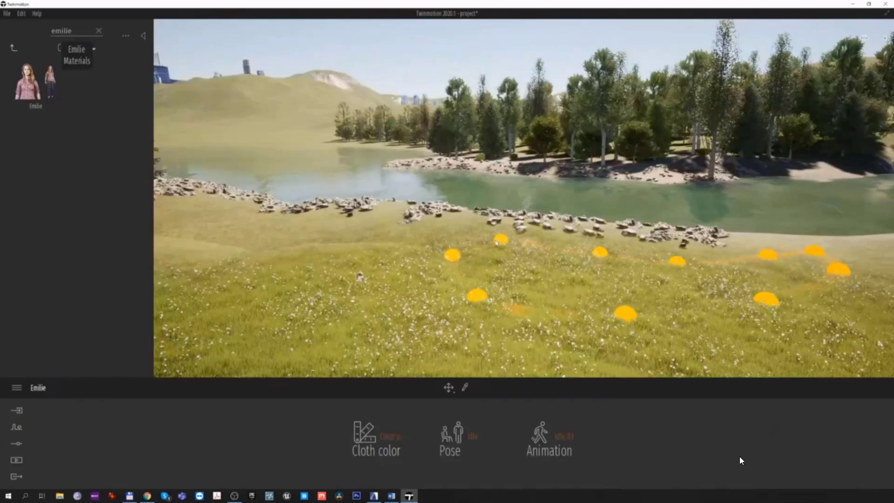
- Finish the character path and set the clothing of its walking people to Beach
{"action": "key", "text": "Escape"}
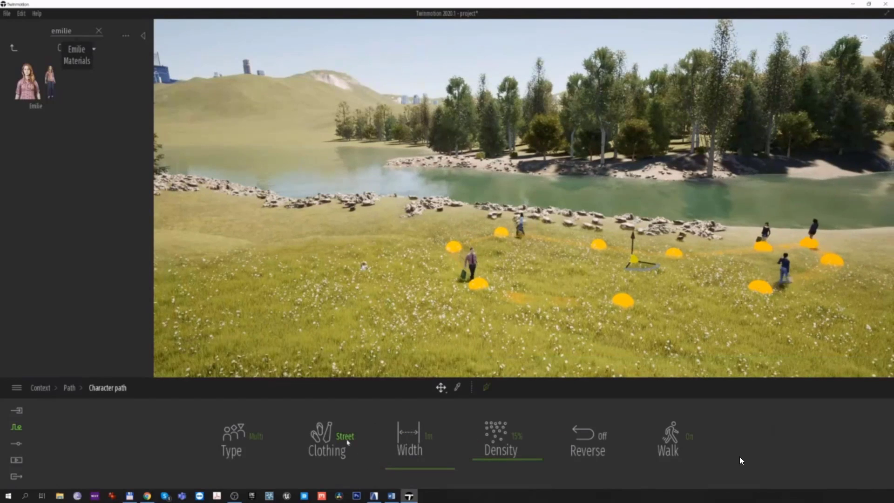
{"action": "left_click", "coordinate": [347, 438]}
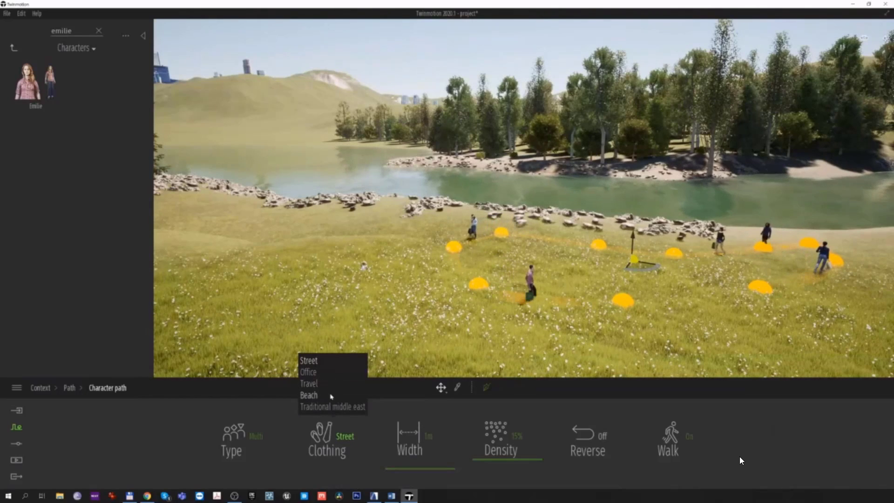
{"action": "left_click", "coordinate": [332, 397]}
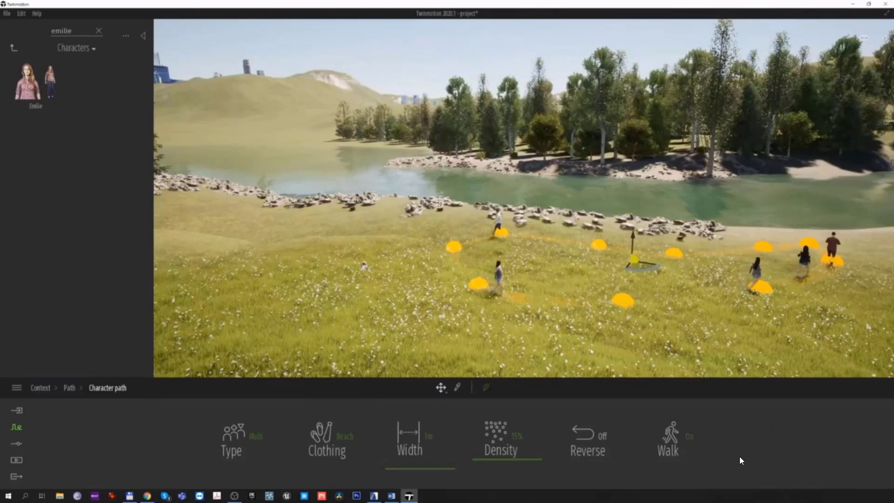
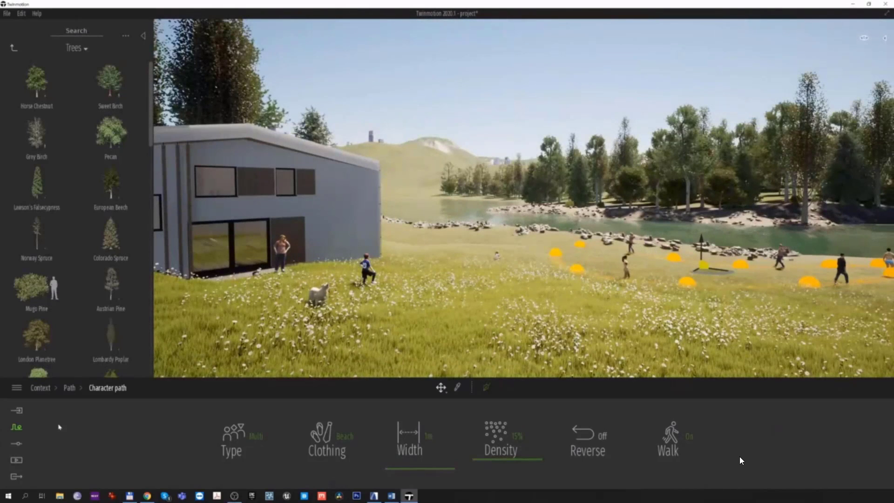
- Set the scene's background picture to Countryside in the localization settings
{"action": "left_click", "coordinate": [17, 445]}
{"action": "left_click", "coordinate": [334, 438]}
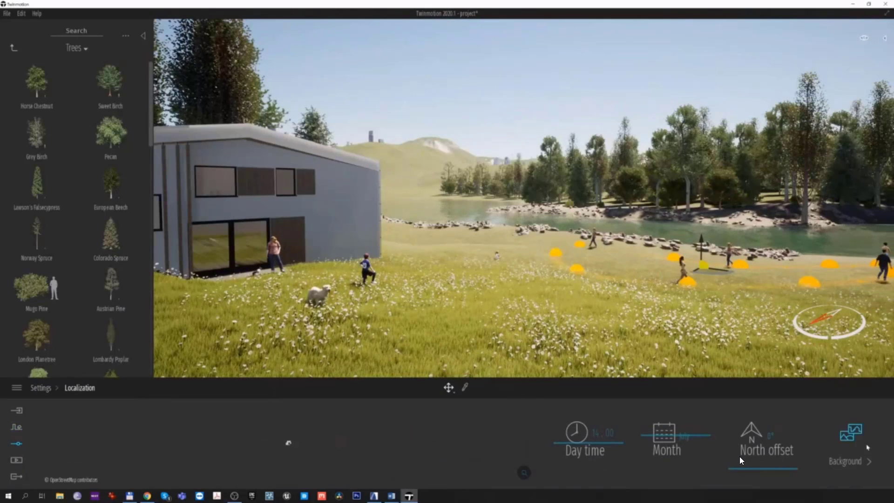
{"action": "left_click", "coordinate": [865, 430]}
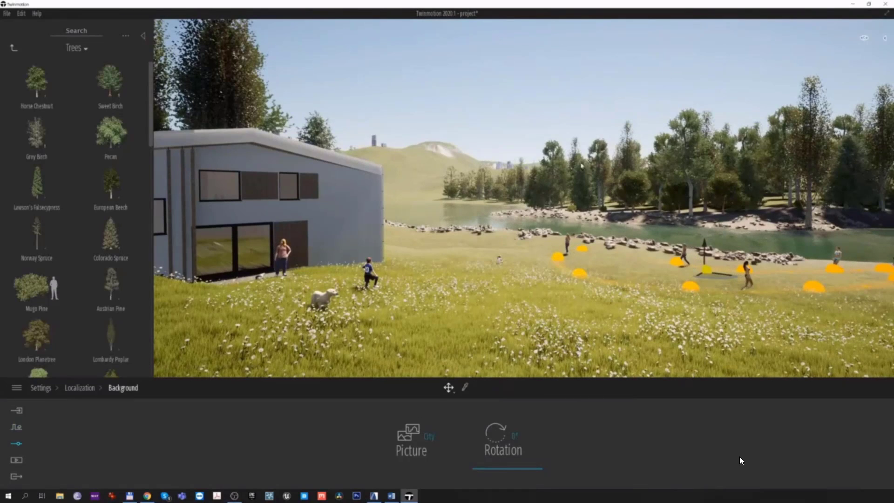
{"action": "left_click", "coordinate": [419, 431]}
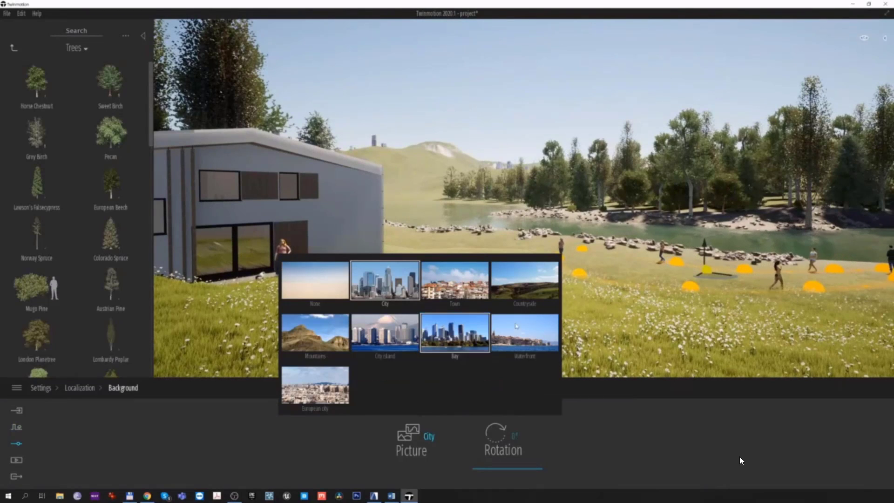
{"action": "left_click", "coordinate": [524, 286]}
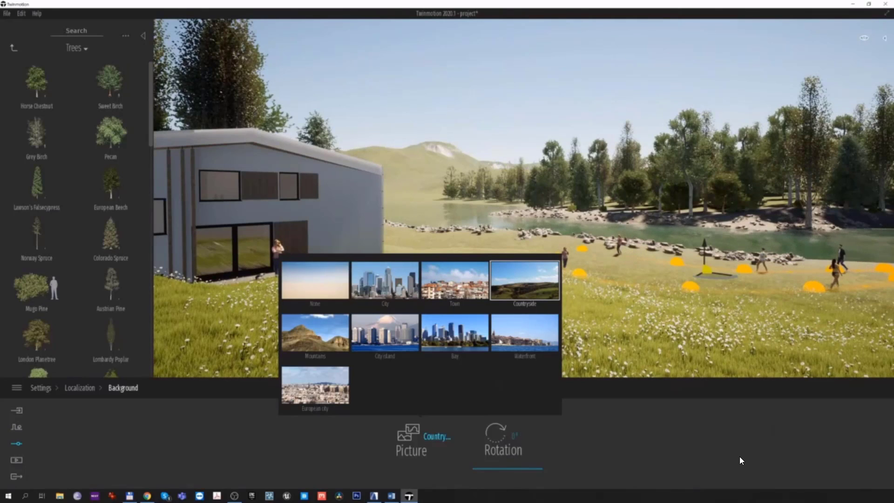
- Create a first still image framing the slatted facade behind the flower meadow, with the lake beyond the house
{"action": "key", "text": "a"}
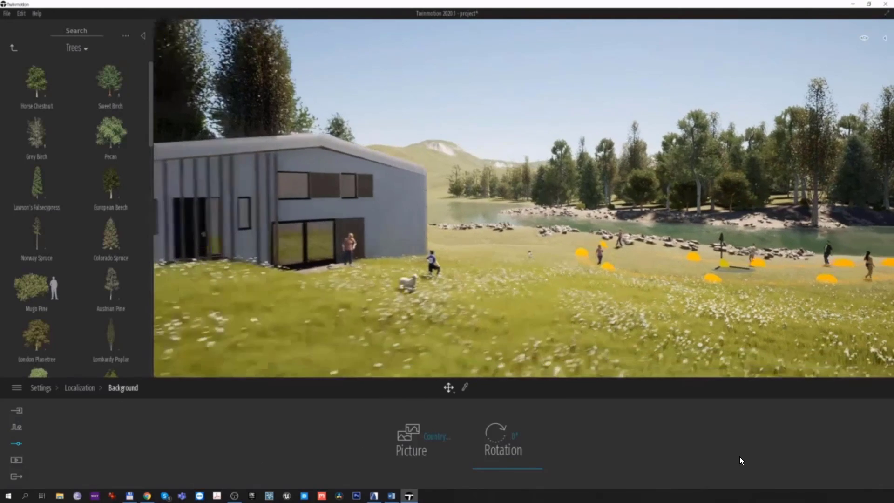
{"action": "key", "text": "a"}
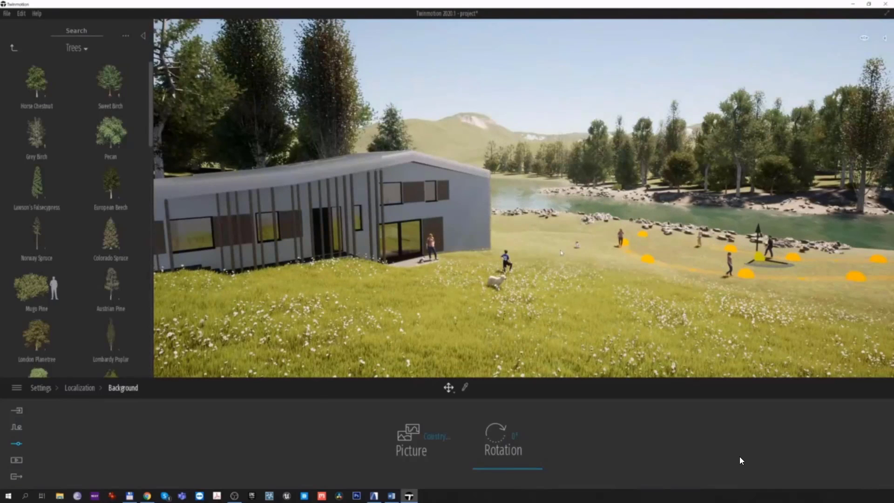
{"action": "left_click", "coordinate": [18, 460]}
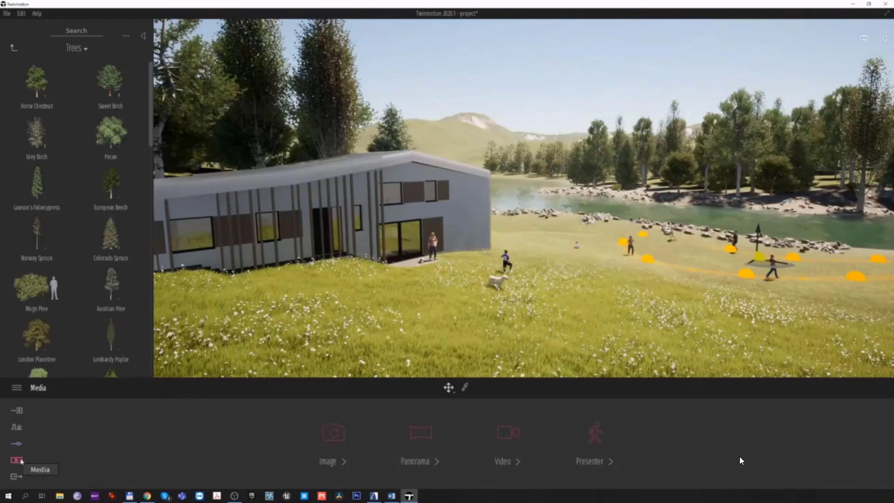
{"action": "left_click", "coordinate": [347, 441]}
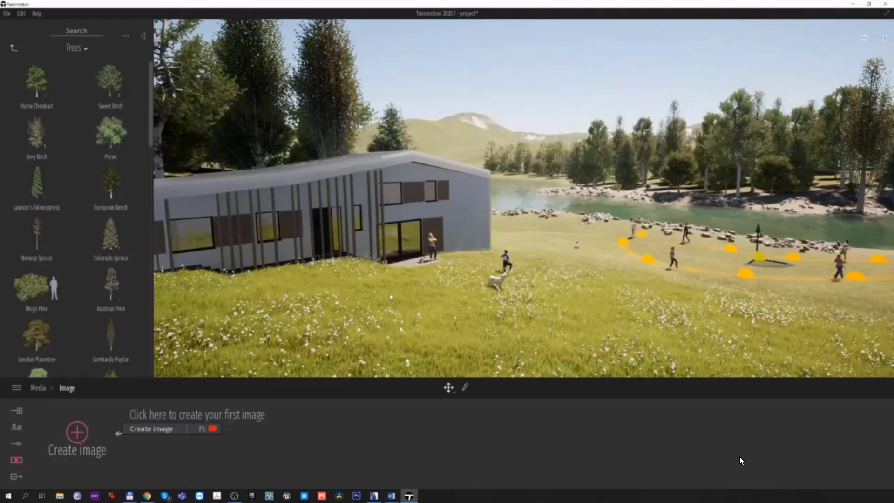
{"action": "right_click_drag", "start_coordinate": [298, 298], "coordinate": [447, 298]}
{"action": "key", "text": "Left"}
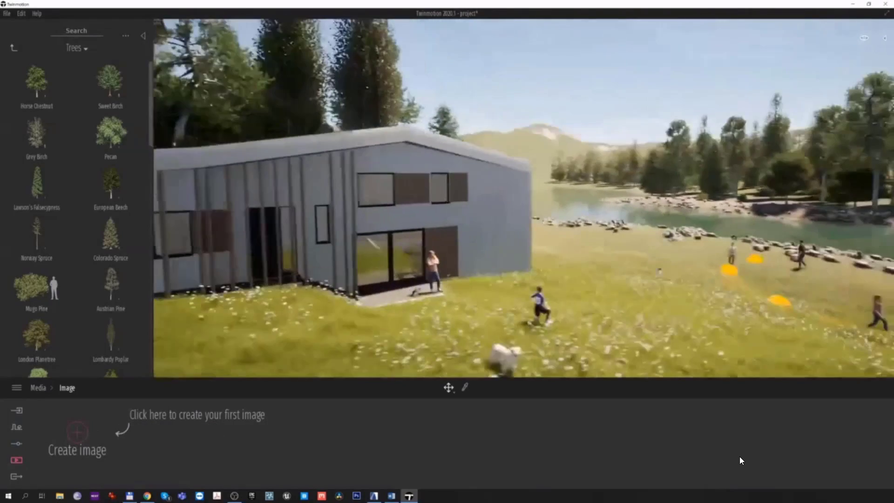
{"action": "key", "text": "Left"}
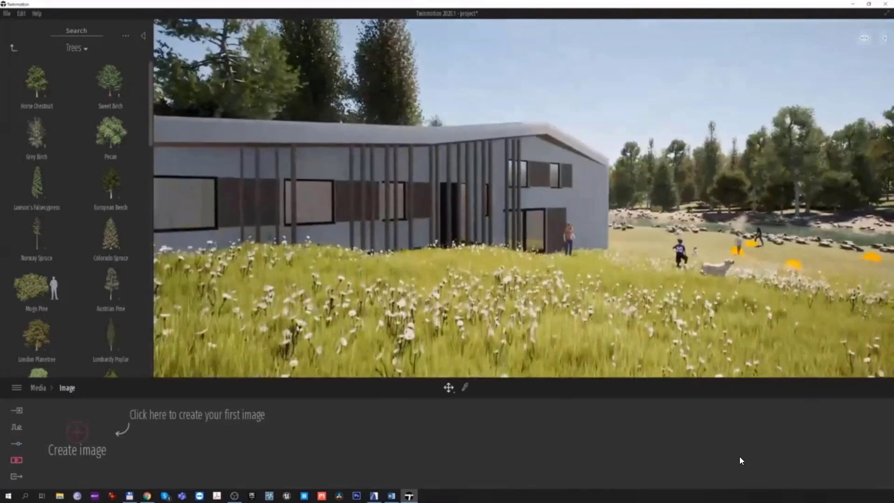
{"action": "key", "text": "Right"}
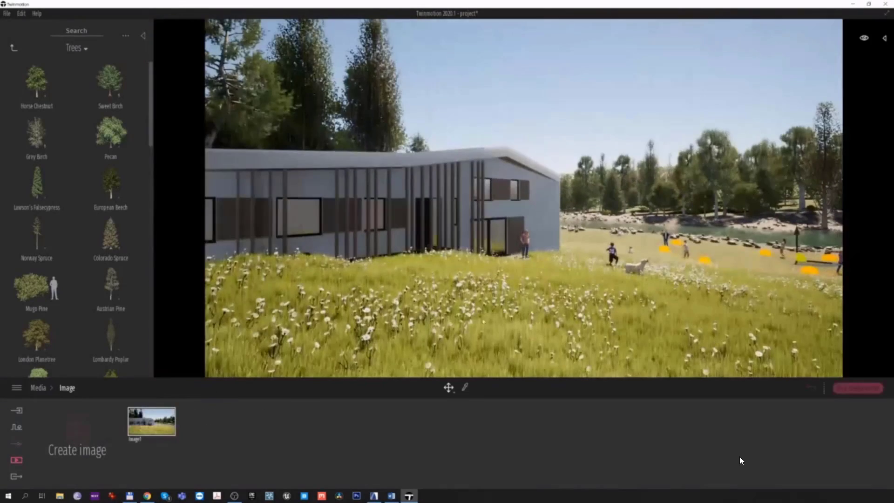
- Create a second still image facing the house's gable end, with the people, dog and flower meadow in front
{"action": "key", "text": "Up"}
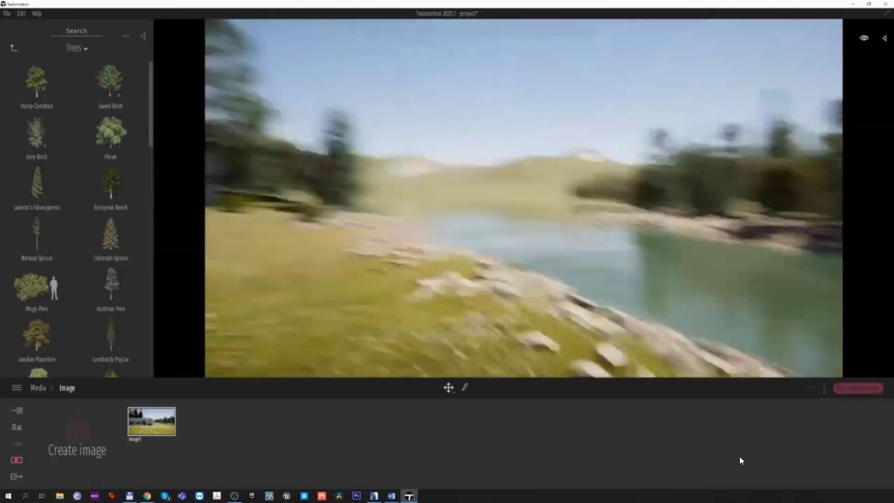
{"action": "key", "text": "Up"}
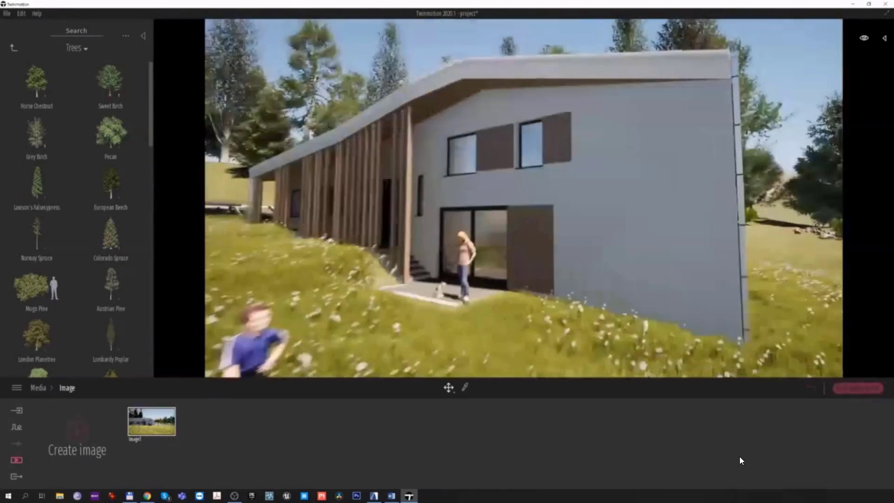
{"action": "key", "text": "Down"}
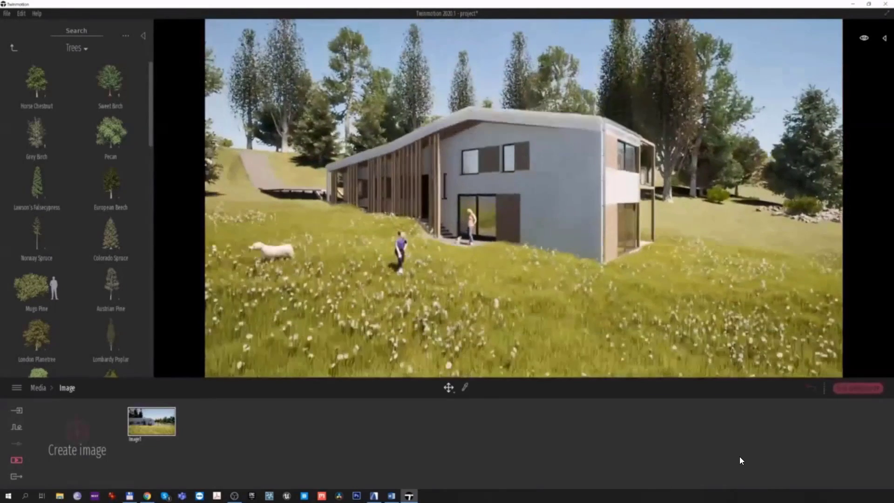
{"action": "left_click", "coordinate": [77, 432]}
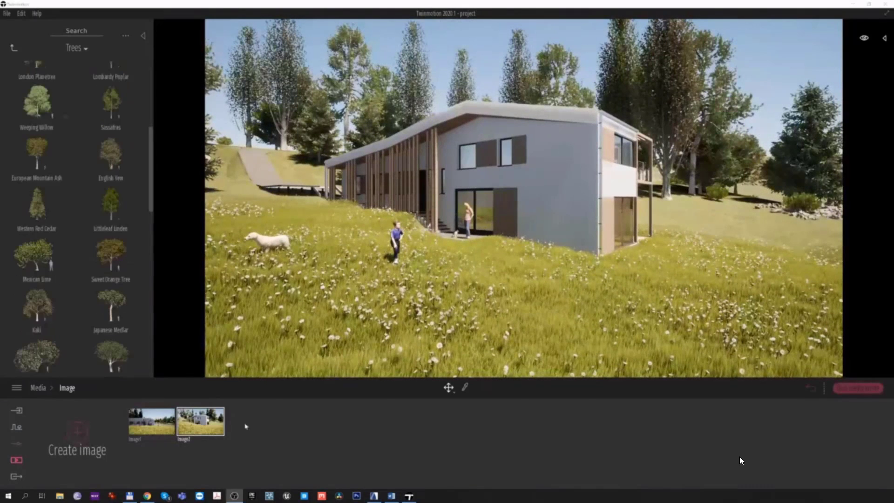
- Narrow the camera's field of view for the second image so the house's entrance side fills the frame
{"action": "left_click", "coordinate": [216, 441]}
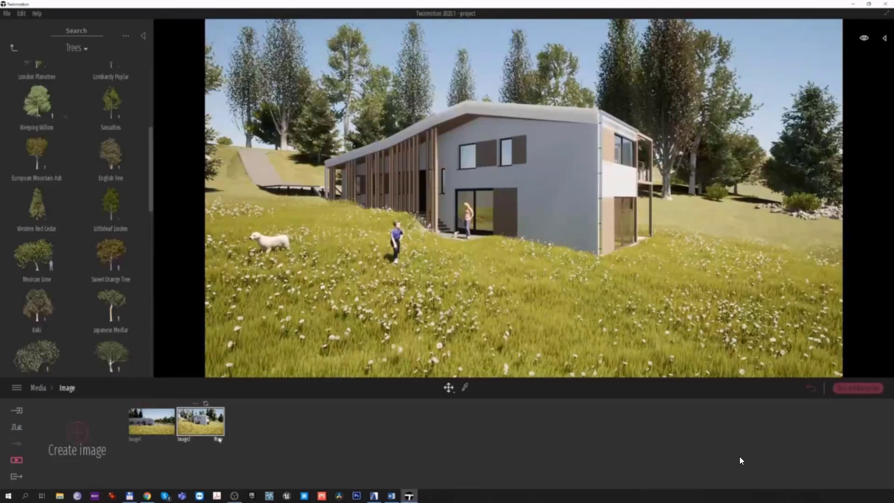
{"action": "left_click", "coordinate": [218, 440]}
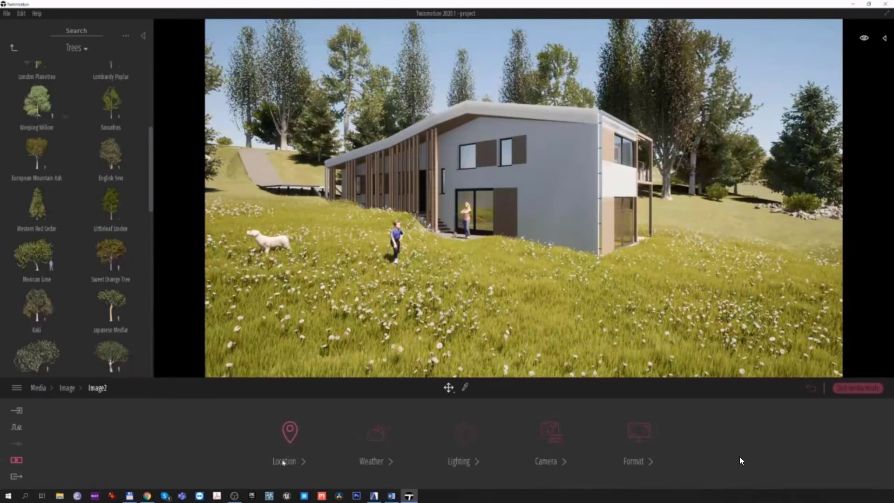
{"action": "left_click", "coordinate": [549, 438]}
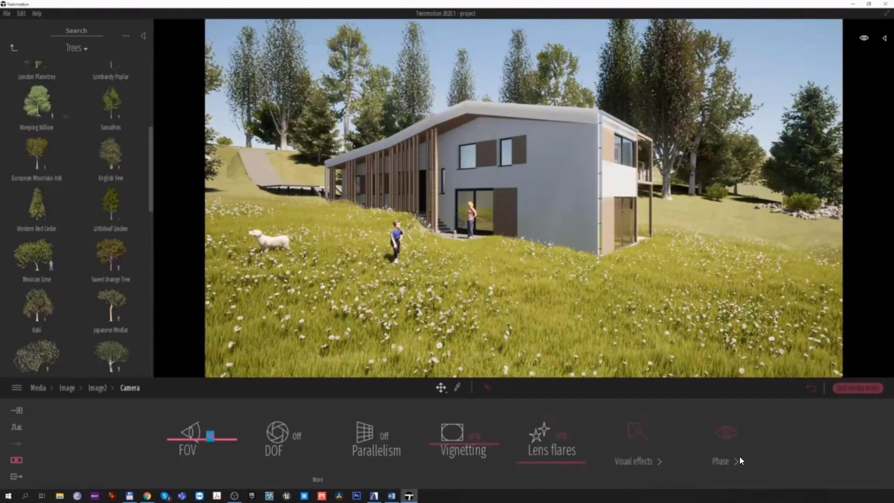
{"action": "key", "text": "Return"}
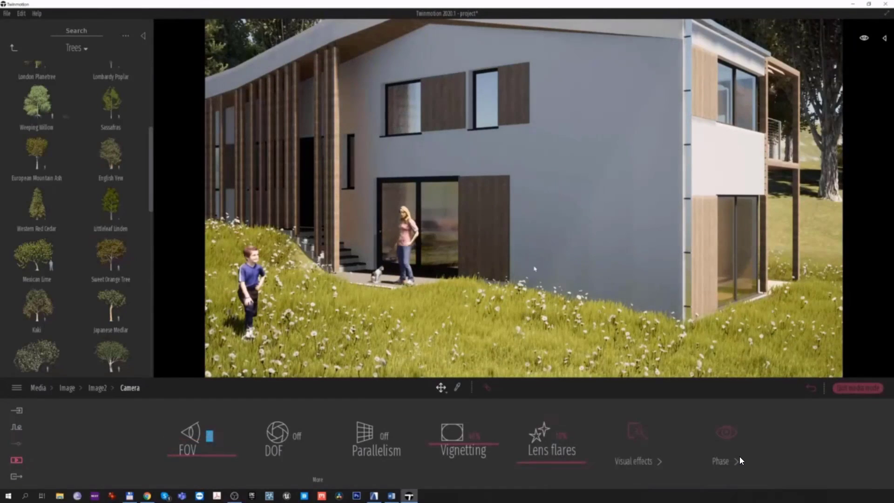
- Pull the second image's camera back until the whole house, the meadow and the surrounding trees fit the frame
{"action": "right_click_drag", "start_coordinate": [497, 263], "coordinate": [447, 264]}
{"action": "scroll", "coordinate": [447, 264], "scroll_direction": "down", "scroll_amount": 4}
{"action": "key", "text": "s"}
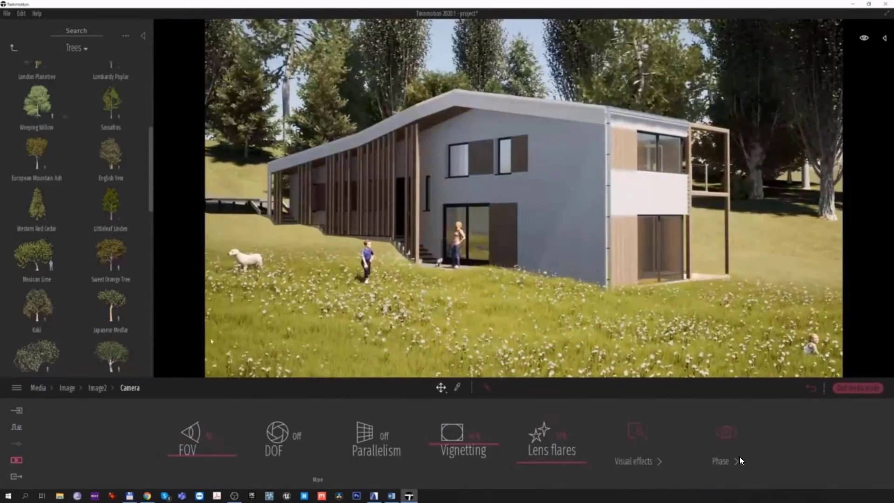
{"action": "left_click", "coordinate": [98, 389]}
{"action": "left_click", "coordinate": [67, 389]}
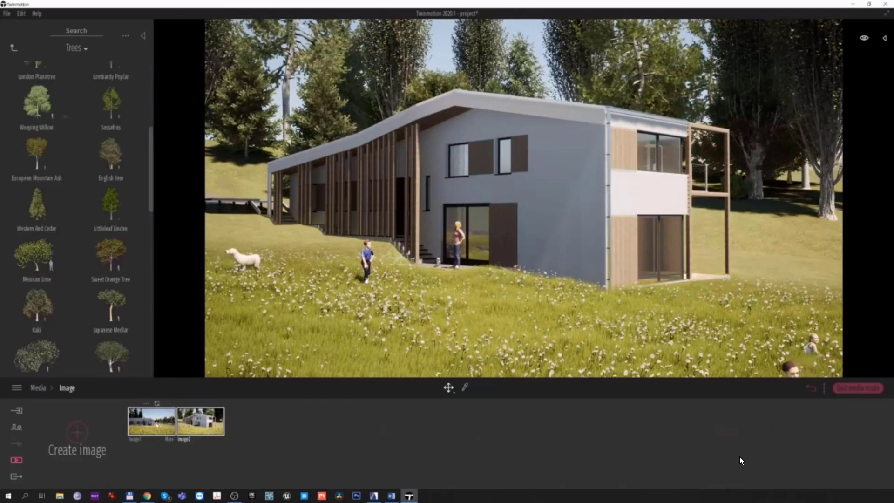
- Set the first image's camera field of view to 50
{"action": "left_click", "coordinate": [170, 440]}
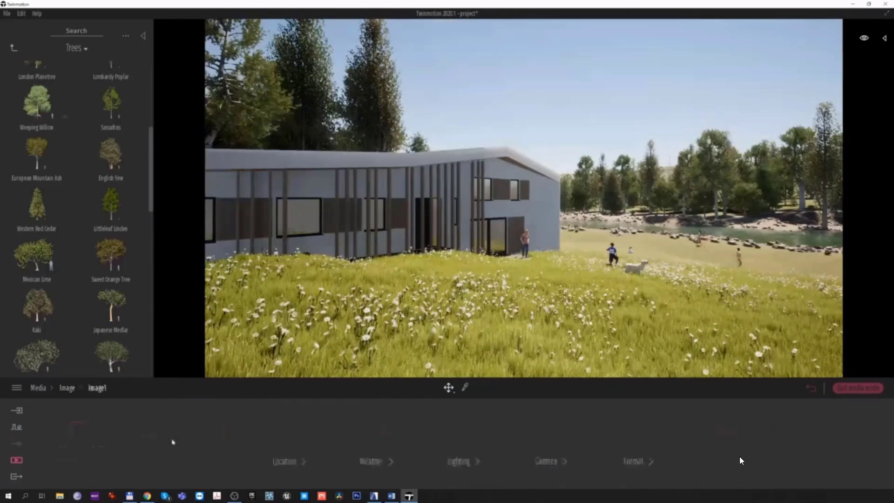
{"action": "left_click", "coordinate": [550, 432]}
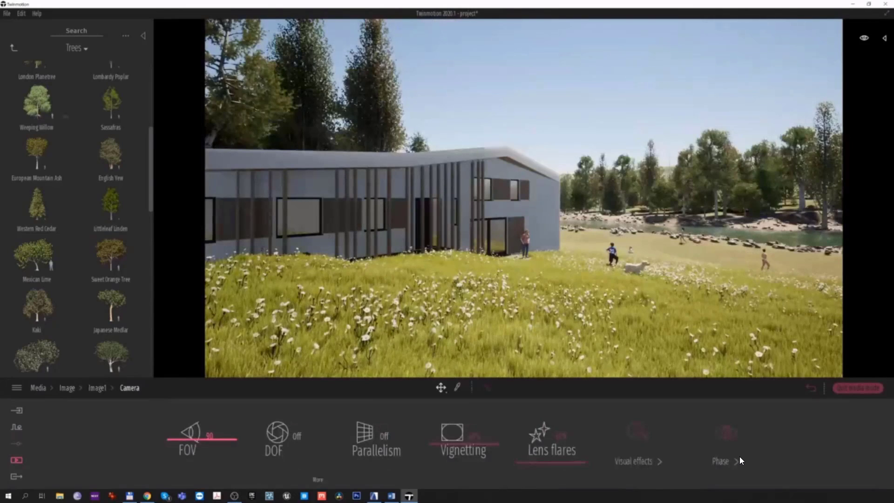
{"action": "type", "text": "50"}
{"action": "key", "text": "Return"}
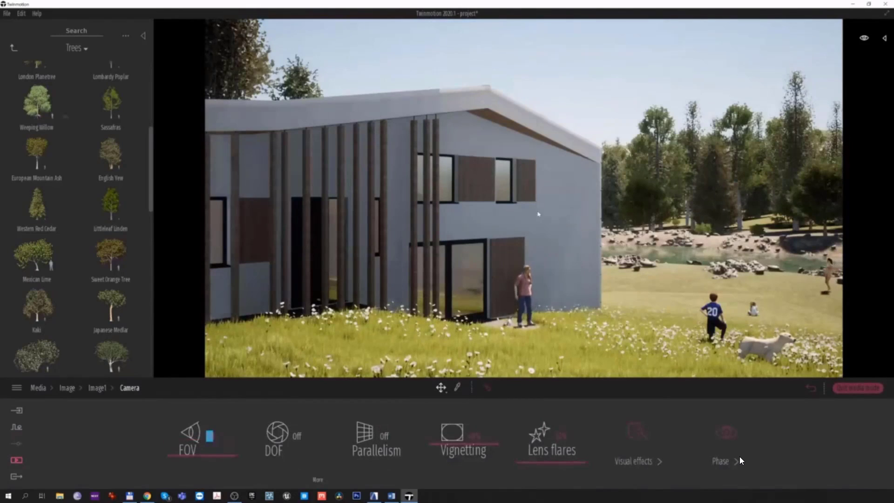
- Reframe the first image from farther back and higher, showing facade, lake and hills, and update its saved view
{"action": "scroll", "coordinate": [536, 226], "scroll_direction": "down", "scroll_amount": 2}
{"action": "key", "text": "s"}
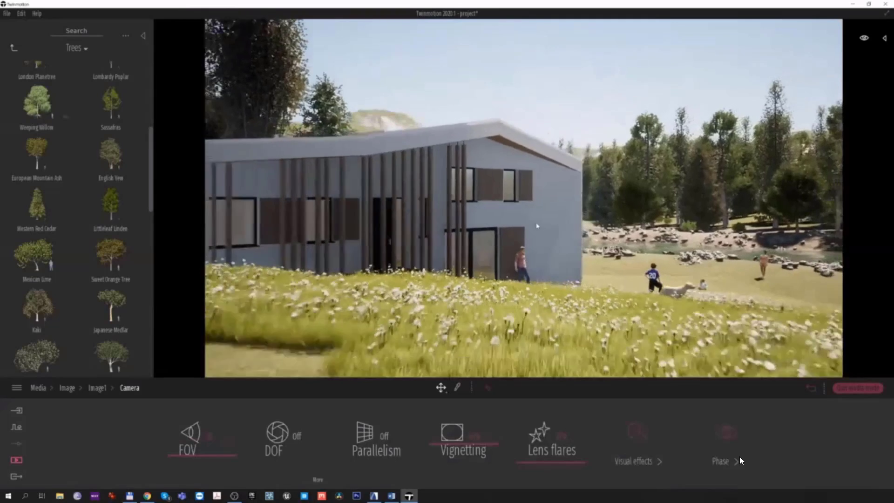
{"action": "key", "text": "e"}
{"action": "key", "text": "s"}
{"action": "key", "text": "d"}
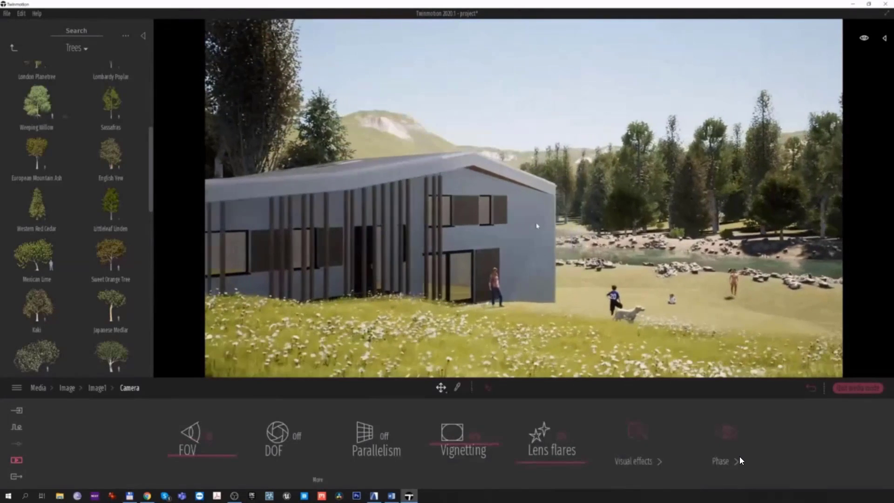
{"action": "mouse_move", "coordinate": [538, 226]}
{"action": "right_mouse_down"}
{"action": "mouse_move", "coordinate": [521, 232]}
{"action": "mouse_move", "coordinate": [538, 219]}
{"action": "right_mouse_up"}
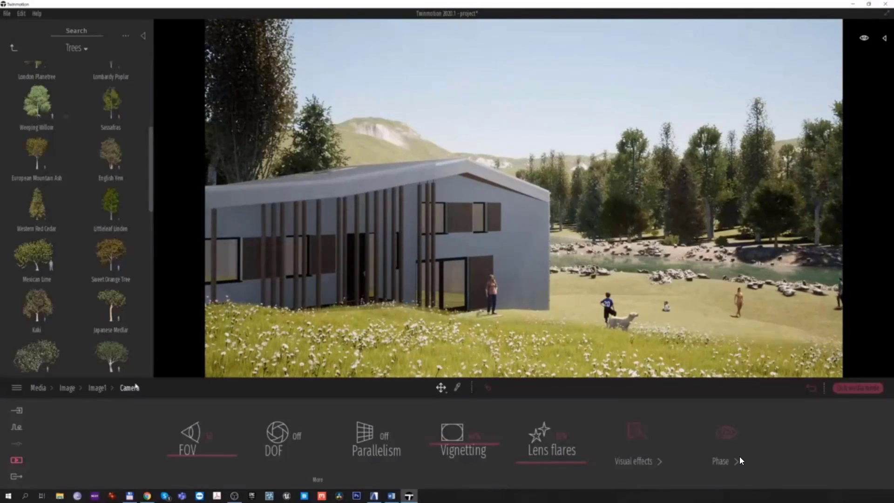
{"action": "left_click", "coordinate": [68, 388]}
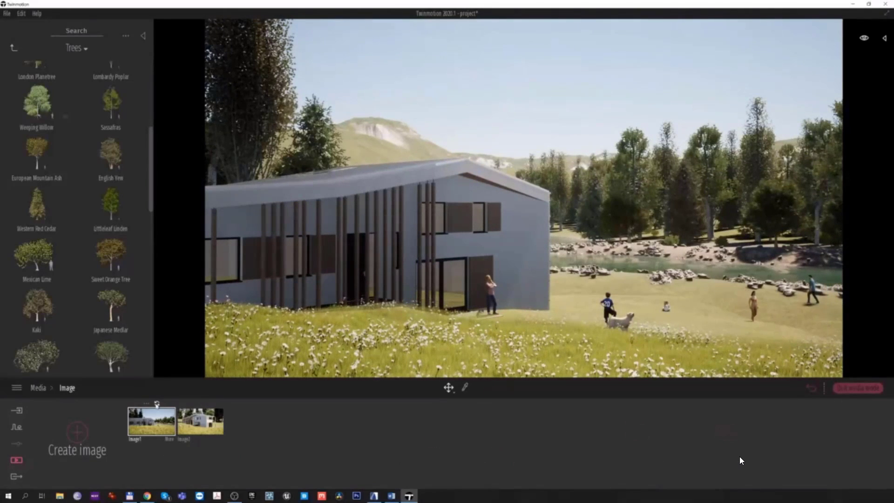
{"action": "left_click", "coordinate": [156, 404]}
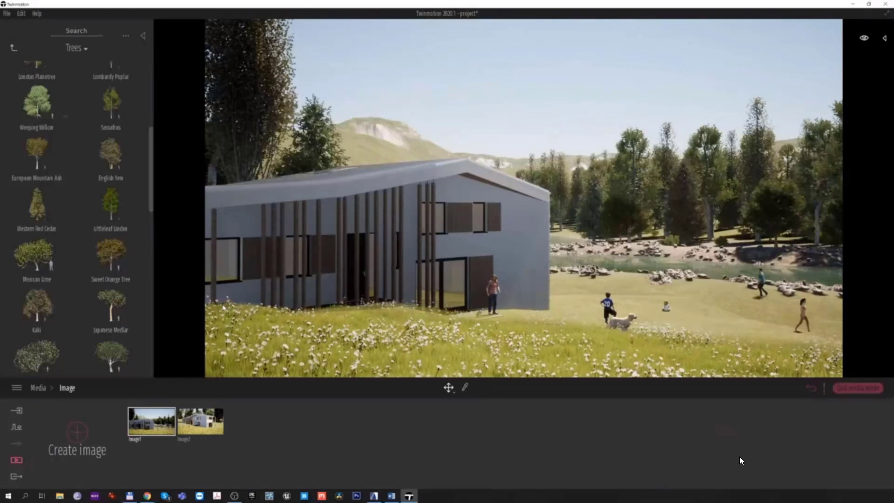
- Place a Weeping Willow on the lawn between the house's gable end and the lake
{"action": "mouse_move", "coordinate": [56, 265]}
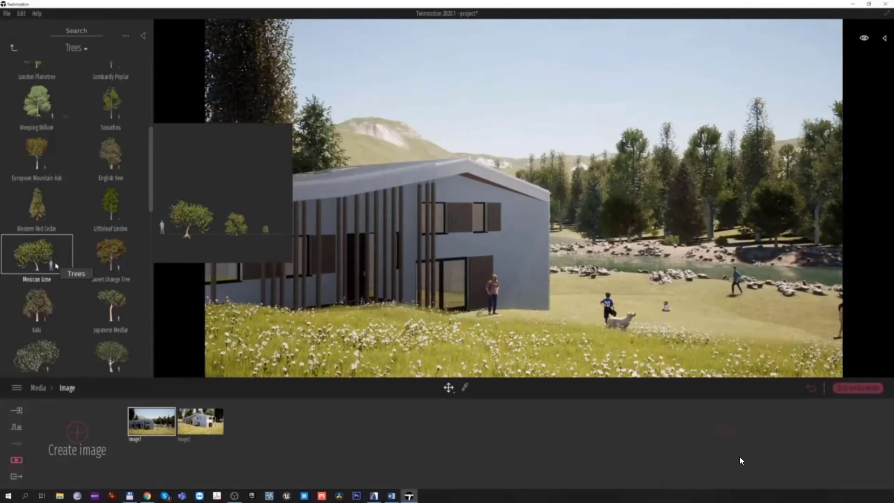
{"action": "mouse_move", "coordinate": [50, 173]}
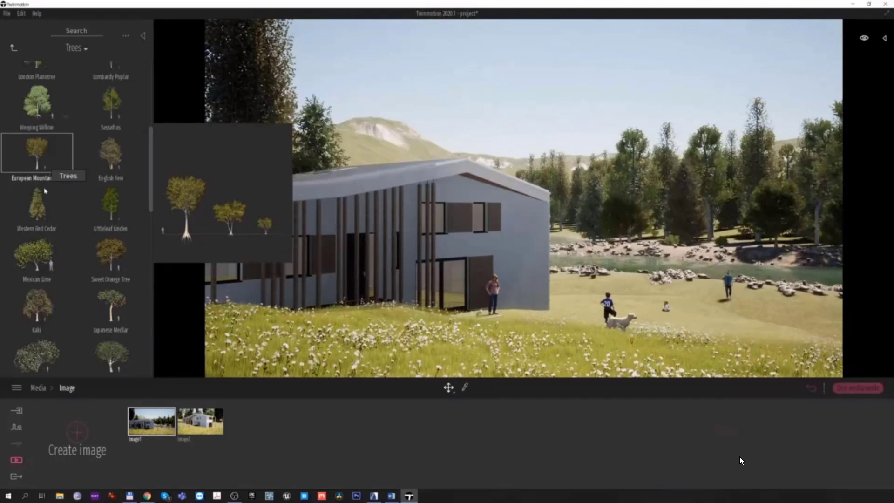
{"action": "left_click_drag", "start_coordinate": [38, 103], "coordinate": [611, 284]}
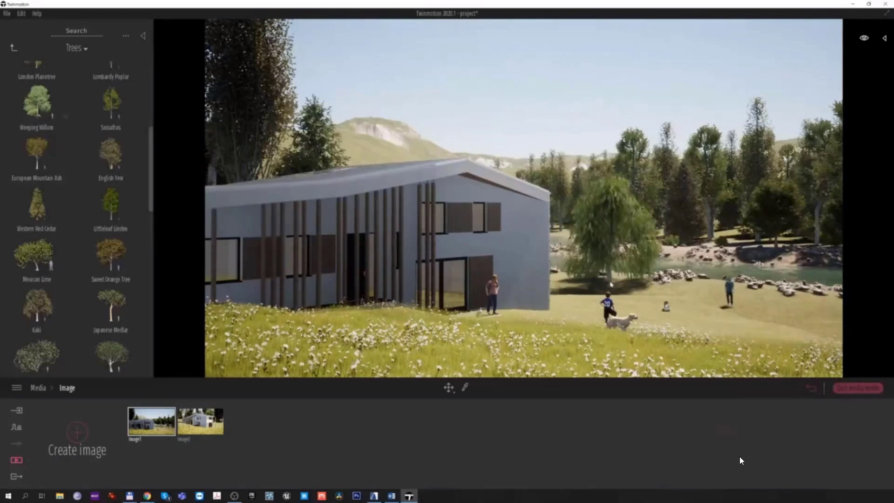
- Place a European Mountain Ash on the open lawn near the lakeshore in the first image's view
{"action": "mouse_move", "coordinate": [40, 161]}
{"action": "left_click_drag", "start_coordinate": [40, 158], "coordinate": [839, 335]}
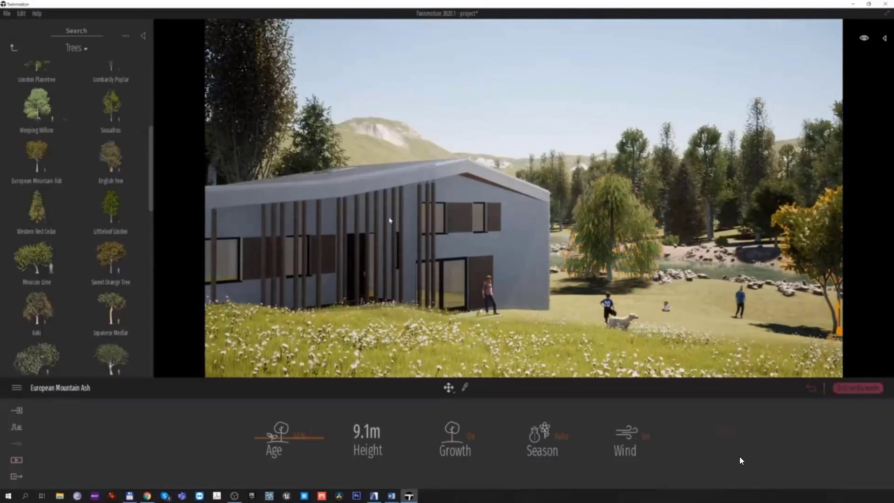
{"action": "left_click", "coordinate": [16, 463]}
{"action": "left_click", "coordinate": [343, 432]}
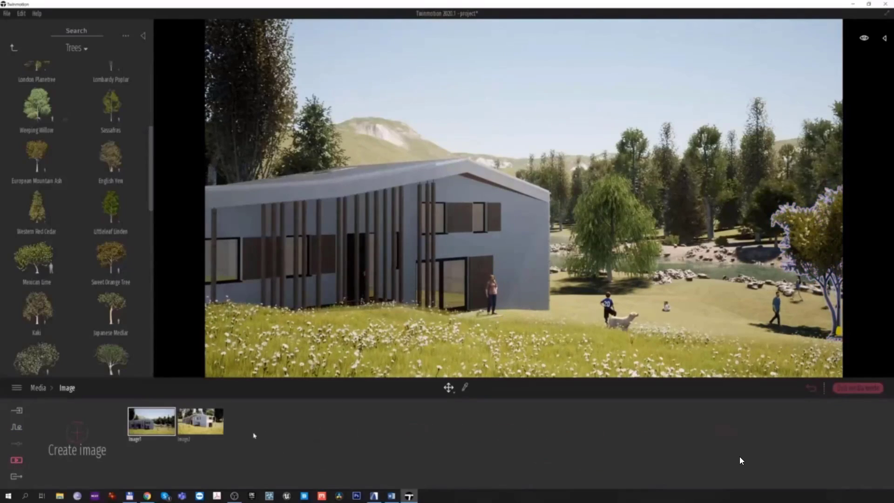
- In the second image, delete the ash blocking the house and place a European Mountain Ash on the slope beyond the balcony
{"action": "left_click", "coordinate": [202, 423]}
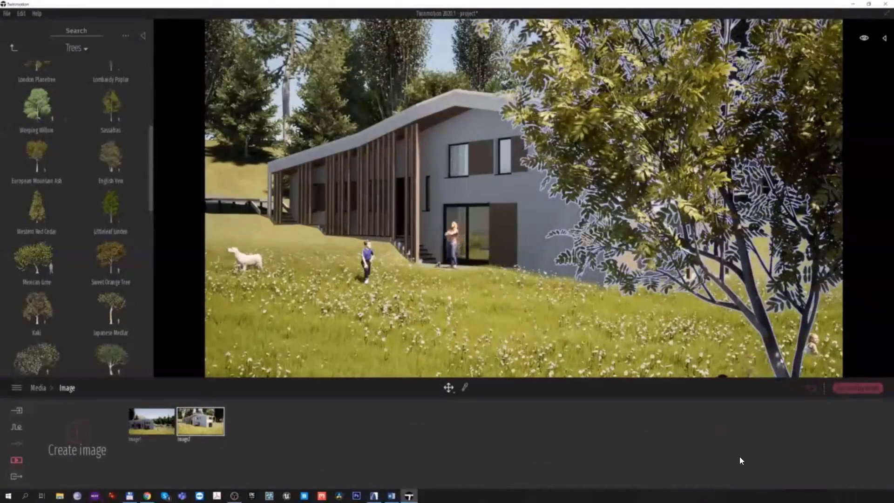
{"action": "left_click", "coordinate": [781, 368]}
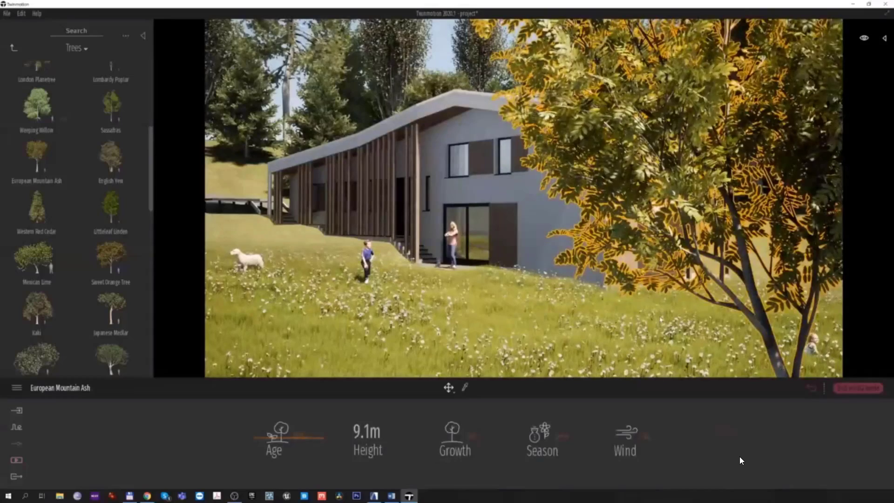
{"action": "key", "text": "Delete"}
{"action": "left_click_drag", "start_coordinate": [70, 168], "coordinate": [823, 259]}
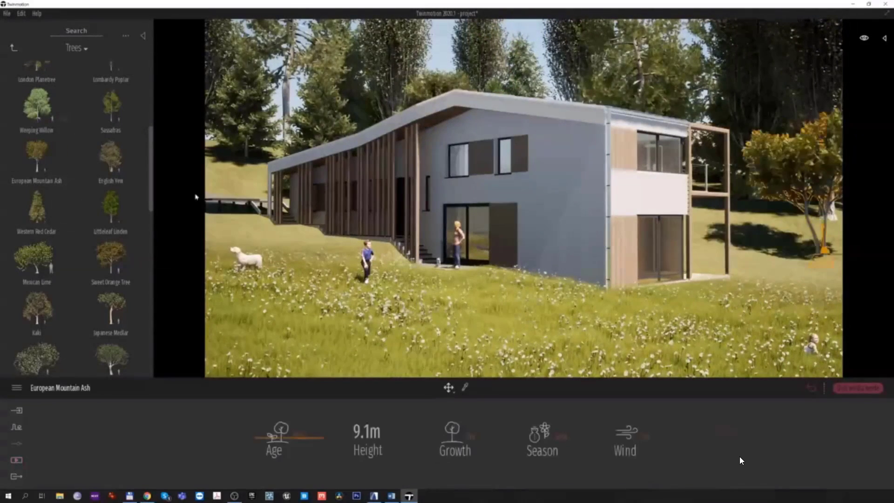
- Place an English Yew behind the far end of the slatted facade in the second image
{"action": "left_click_drag", "start_coordinate": [122, 172], "coordinate": [238, 188]}
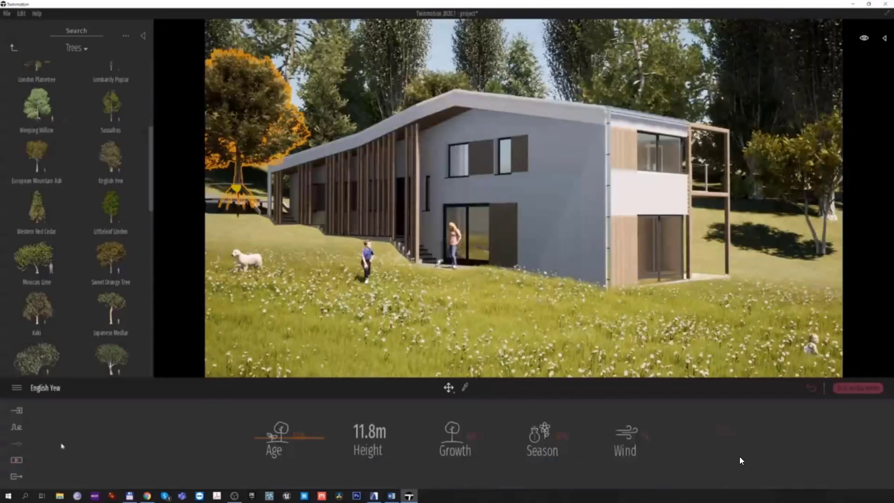
{"action": "left_click", "coordinate": [16, 461]}
{"action": "left_click", "coordinate": [343, 435]}
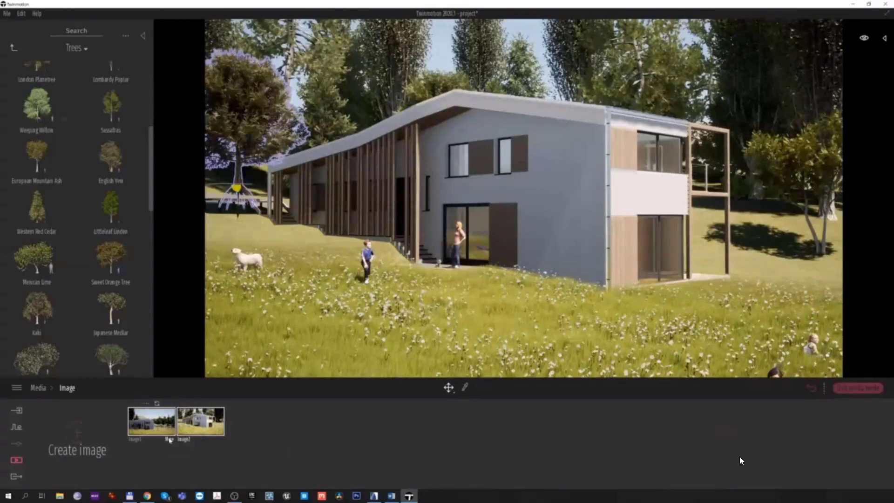
- Set the first image's north offset to 104° so the sun lights the slatted facade
{"action": "left_click", "coordinate": [170, 441]}
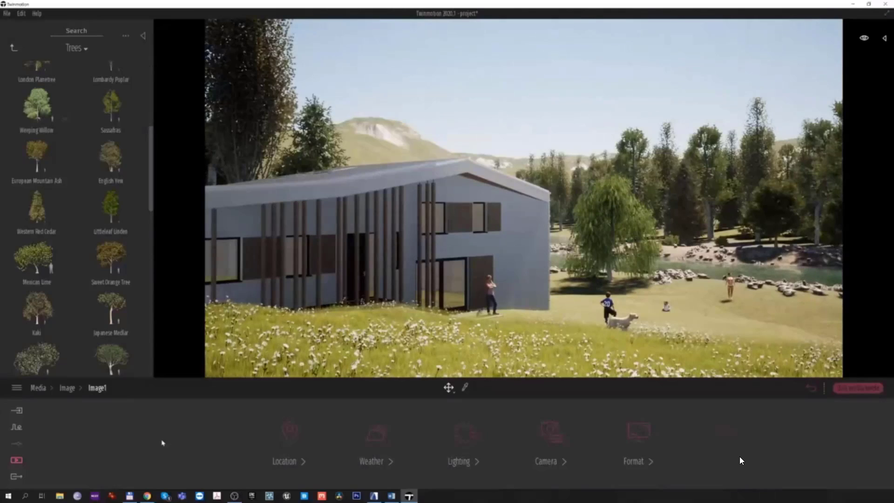
{"action": "left_click", "coordinate": [291, 438]}
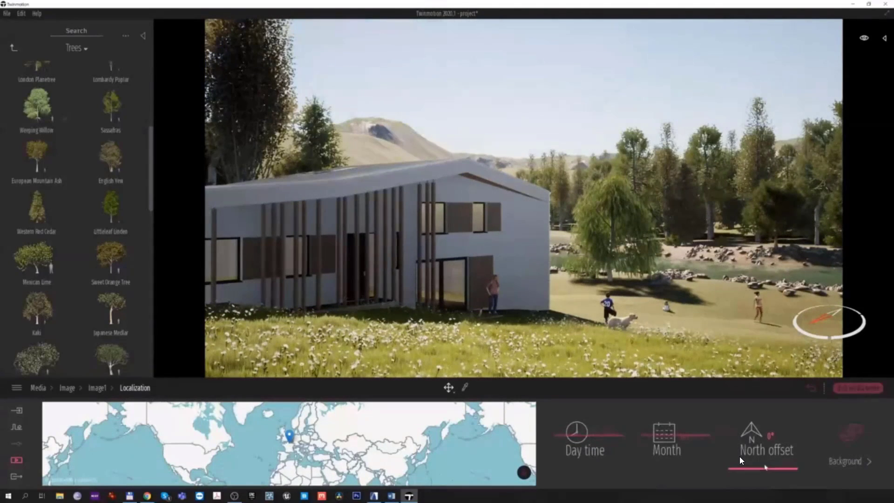
{"action": "left_click_drag", "start_coordinate": [765, 466], "coordinate": [765, 451]}
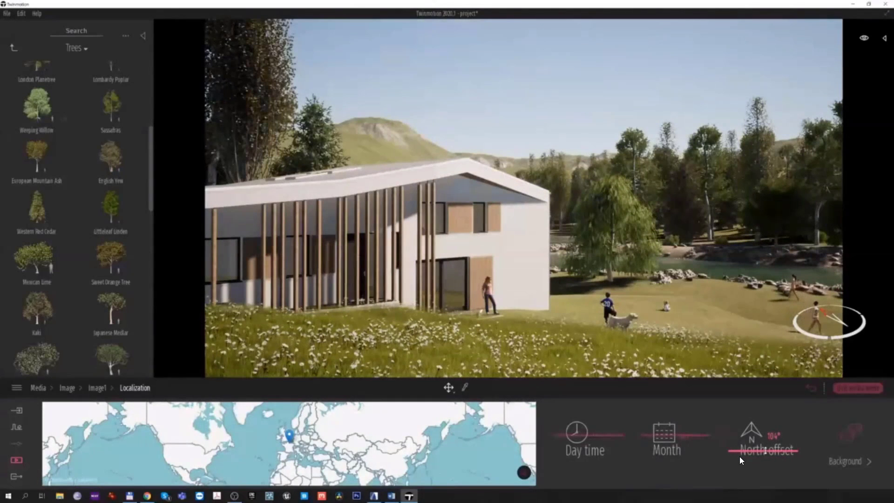
{"action": "left_click", "coordinate": [97, 388]}
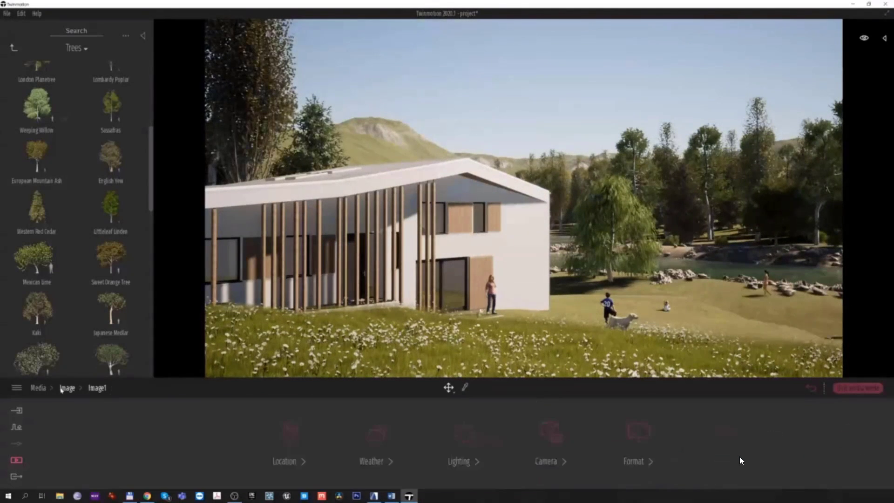
{"action": "left_click", "coordinate": [67, 388]}
- Adjust the second image's day time and north offset so sunlight falls on the gable wall and wooden slats
{"action": "left_click", "coordinate": [200, 421]}
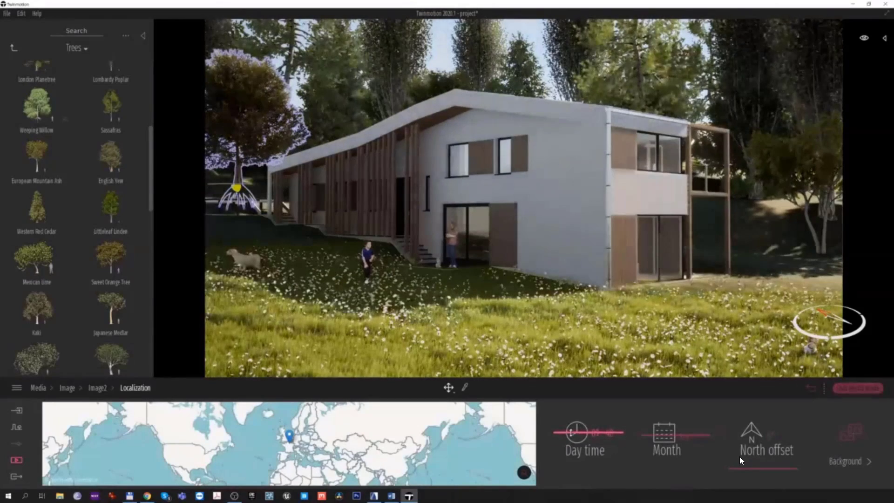
{"action": "left_click_drag", "start_coordinate": [572, 433], "coordinate": [571, 434]}
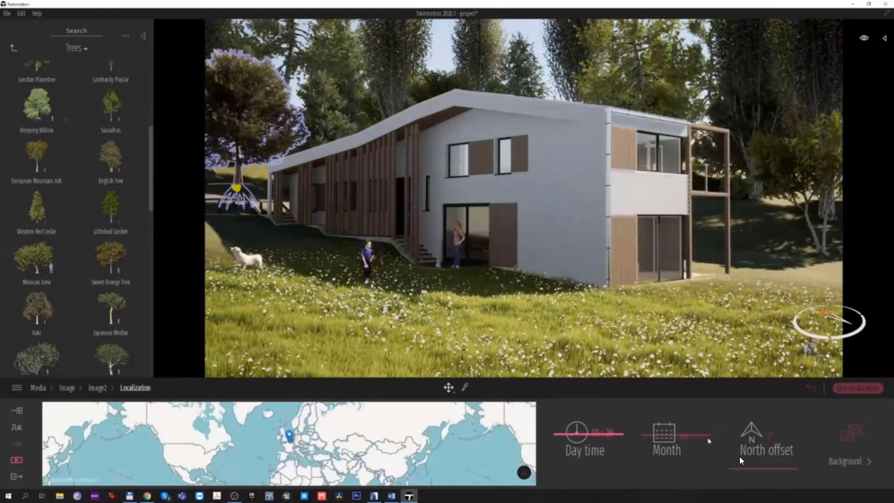
{"action": "mouse_move", "coordinate": [742, 460]}
{"action": "left_mouse_down"}
{"action": "mouse_move", "coordinate": [741, 452]}
{"action": "mouse_move", "coordinate": [742, 460]}
{"action": "left_mouse_up"}
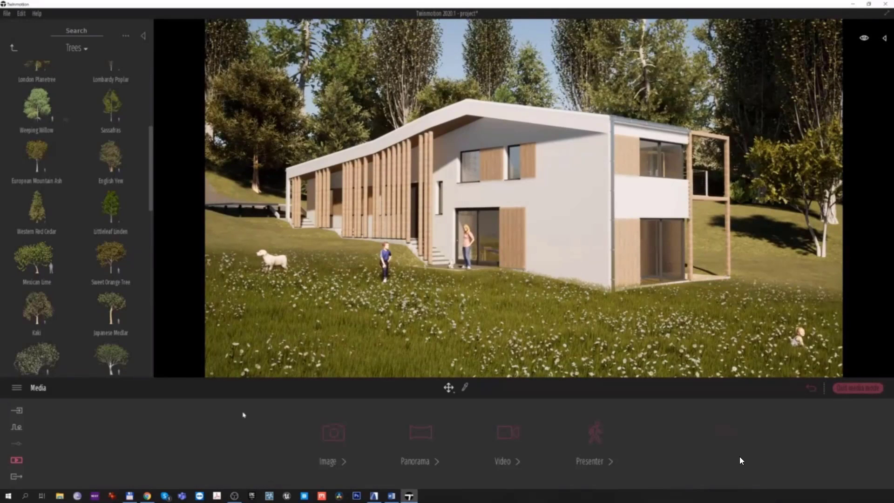
- Add light clouds to the first image's weather and shift its season slightly from summer towards winter
{"action": "left_click", "coordinate": [337, 440]}
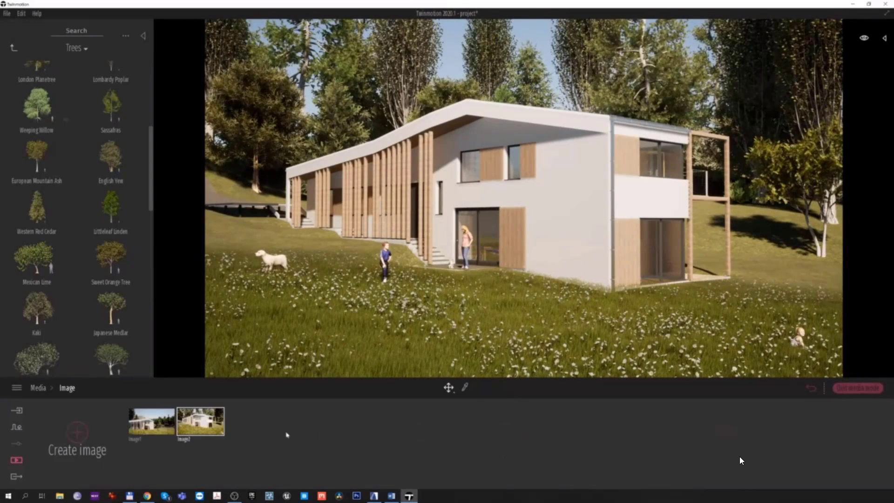
{"action": "double_click", "coordinate": [151, 422]}
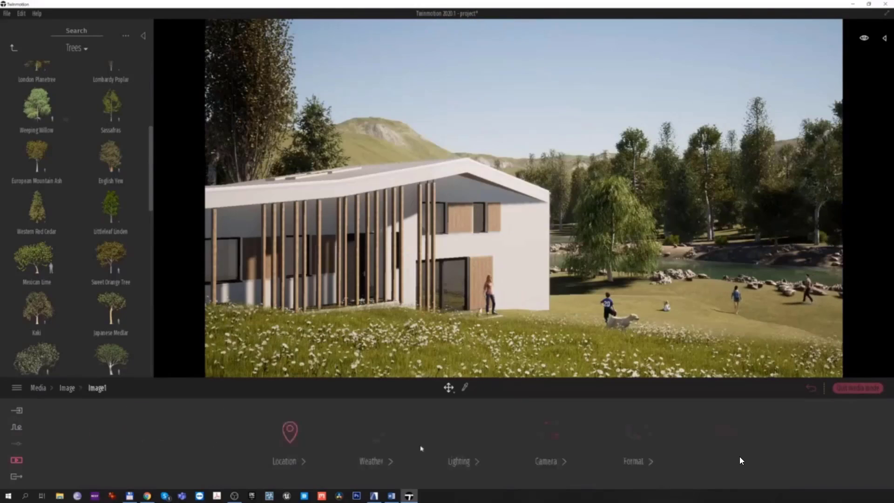
{"action": "left_click", "coordinate": [389, 444]}
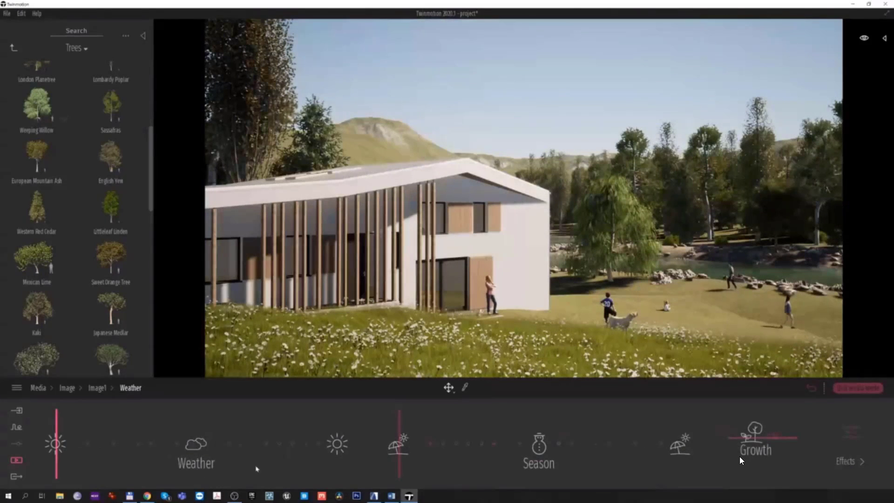
{"action": "left_click_drag", "start_coordinate": [70, 433], "coordinate": [125, 439]}
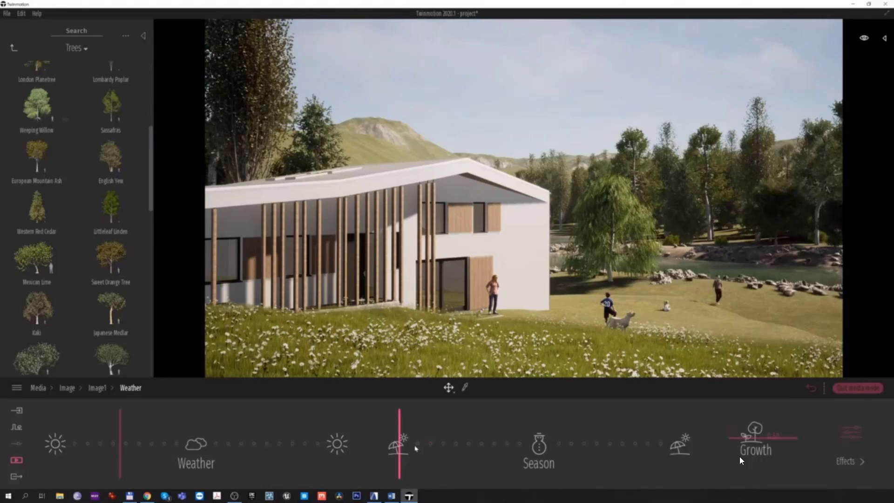
{"action": "mouse_move", "coordinate": [416, 449]}
{"action": "left_mouse_down"}
{"action": "mouse_move", "coordinate": [616, 458]}
{"action": "mouse_move", "coordinate": [440, 448]}
{"action": "left_mouse_up"}
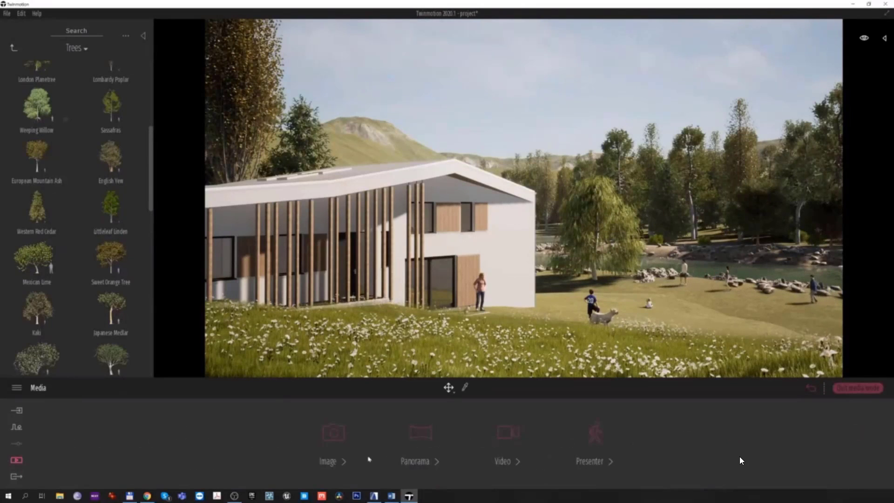
- Create a first video whose opening view looks from the rocky lakeshore across the meadow to the house
{"action": "left_click", "coordinate": [508, 435]}
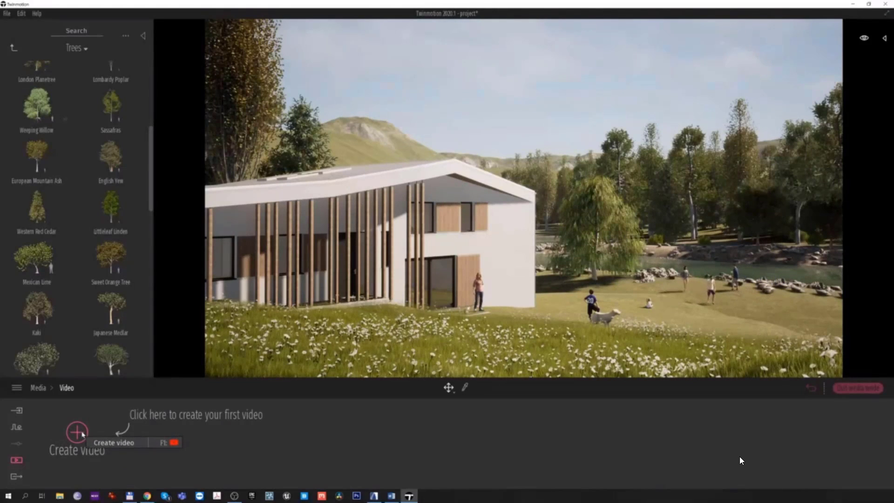
{"action": "key", "text": "w"}
{"action": "right_click_drag", "start_coordinate": [707, 273], "coordinate": [675, 289]}
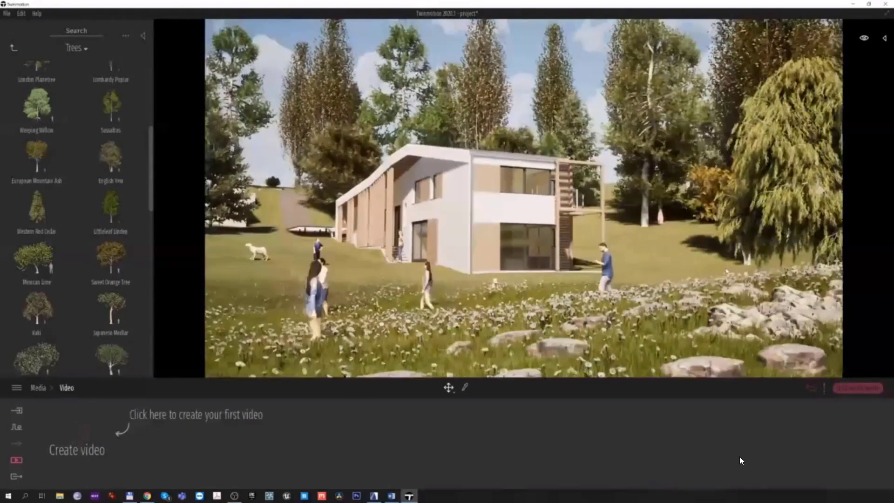
{"action": "left_click", "coordinate": [79, 430]}
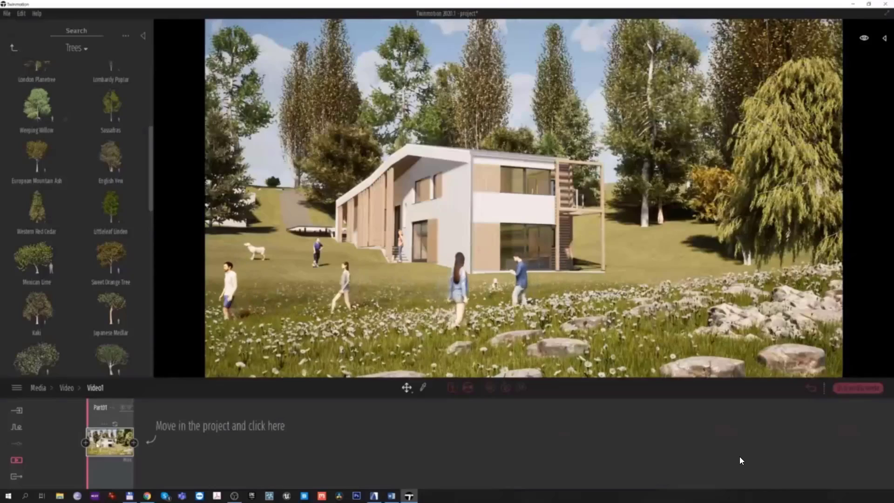
- Add a second keyframe to the video from a higher, farther viewpoint over the rocky shore and play the clip
{"action": "key", "text": "s"}
{"action": "key", "text": "d"}
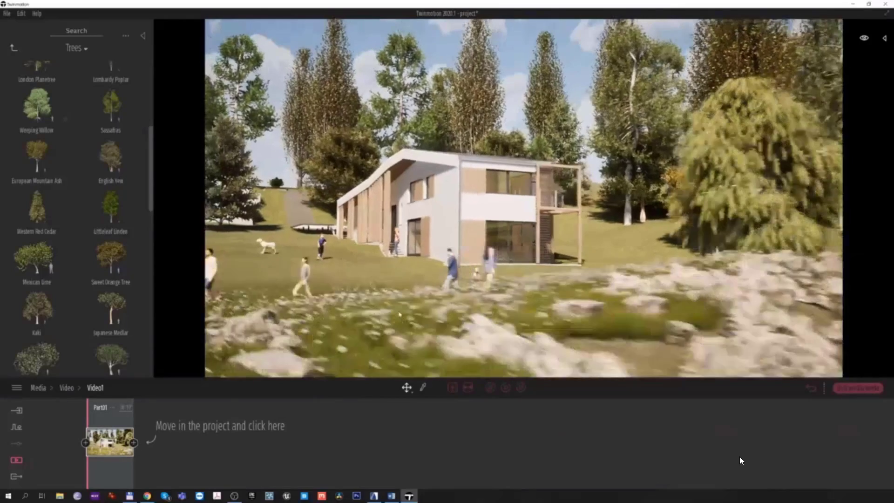
{"action": "key", "text": "e"}
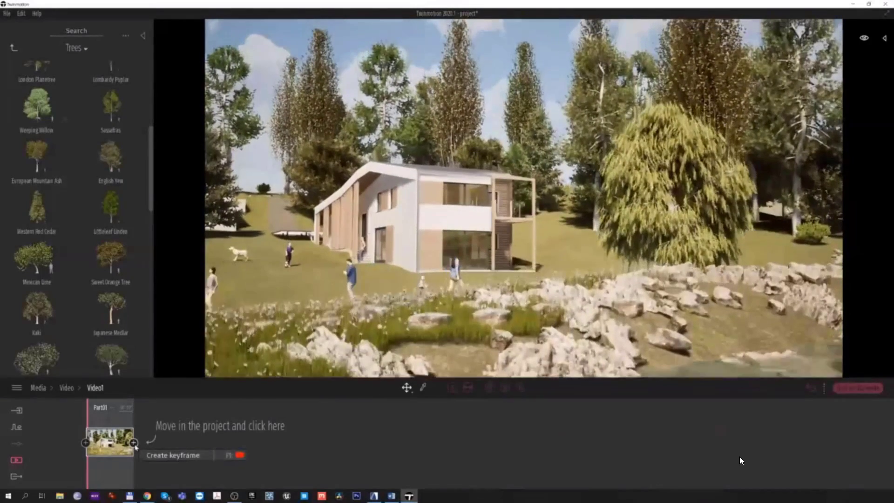
{"action": "left_click", "coordinate": [134, 443]}
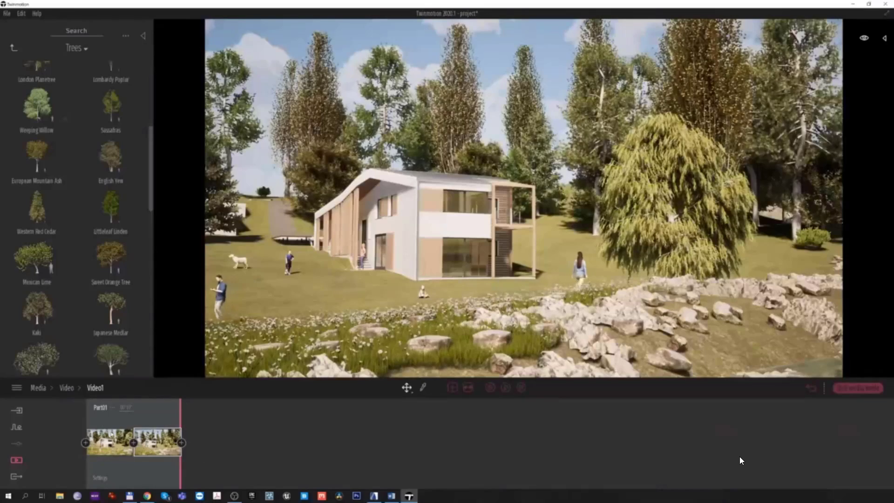
{"action": "left_click", "coordinate": [506, 387]}
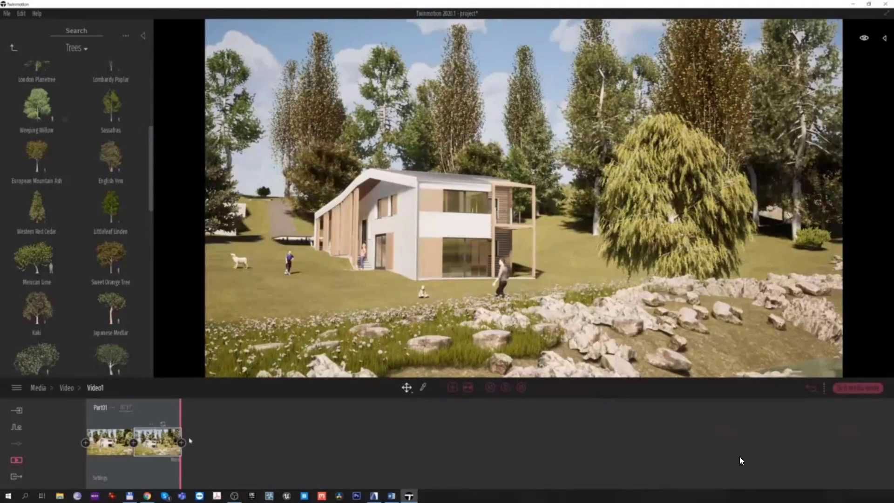
- Set the second video keyframe's day time to 19:53 for a low evening sun behind the trees
{"action": "left_click", "coordinate": [175, 461]}
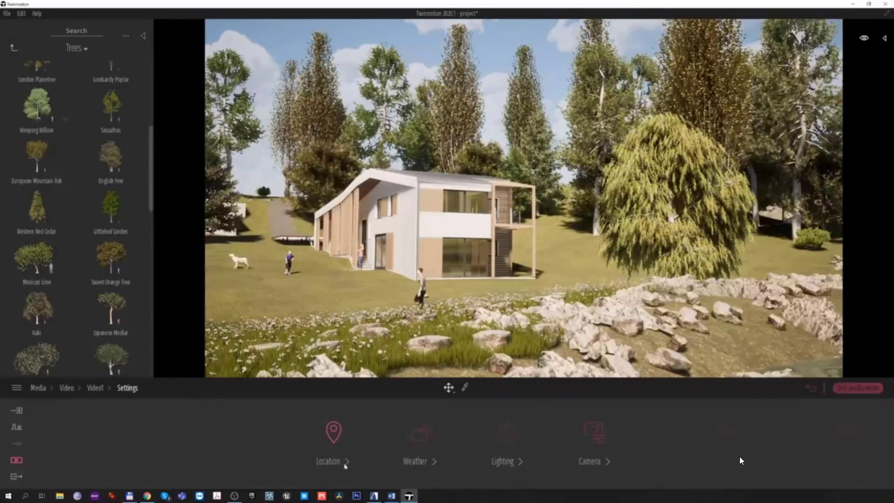
{"action": "left_click", "coordinate": [339, 460]}
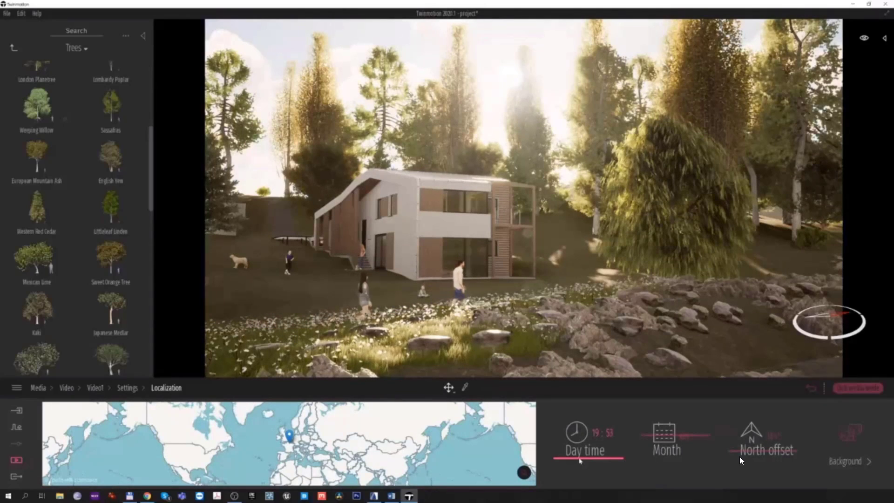
- Create a presenter and add Image1, Image2 and Video1 to it in that order
{"action": "left_click", "coordinate": [21, 463]}
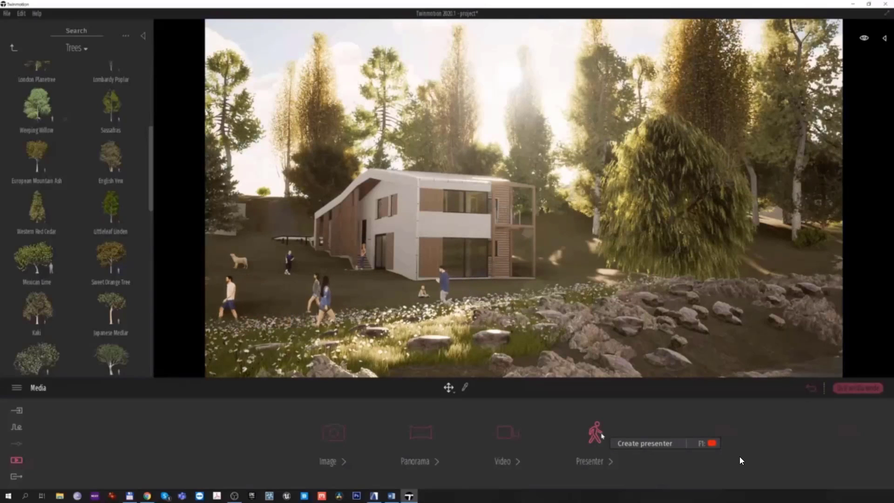
{"action": "left_click", "coordinate": [600, 434]}
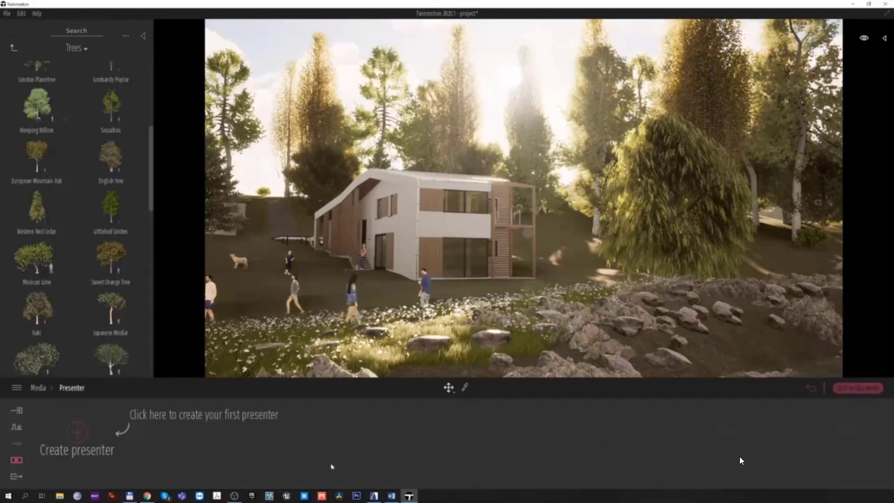
{"action": "left_click", "coordinate": [77, 433]}
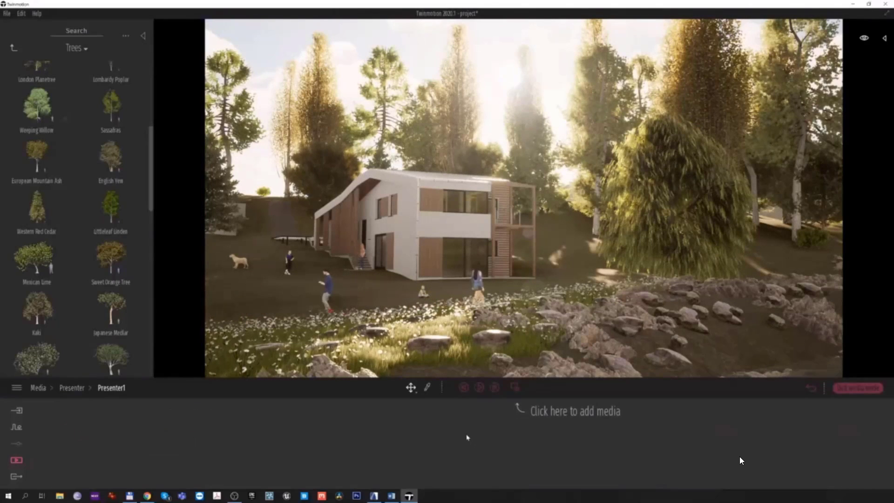
{"action": "left_click", "coordinate": [512, 388]}
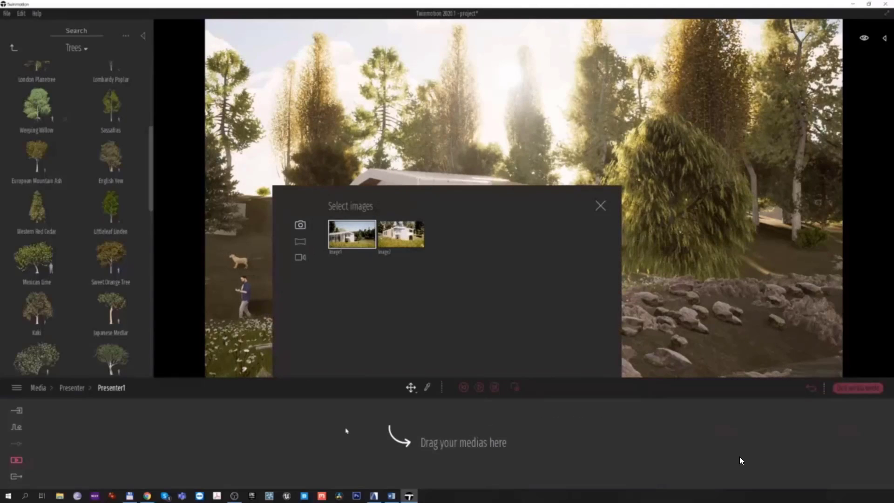
{"action": "left_click_drag", "start_coordinate": [346, 430], "coordinate": [347, 456]}
{"action": "left_click_drag", "start_coordinate": [409, 239], "coordinate": [520, 437]}
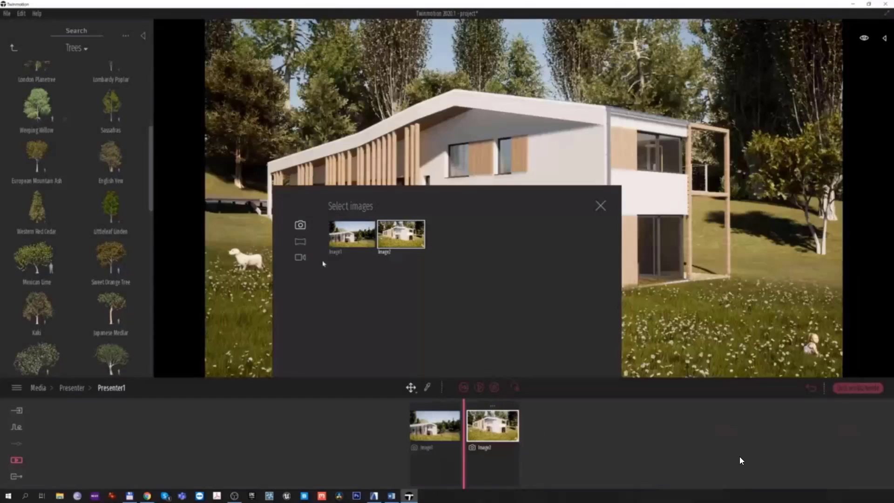
{"action": "left_click", "coordinate": [301, 257]}
{"action": "left_click_drag", "start_coordinate": [425, 271], "coordinate": [542, 425]}
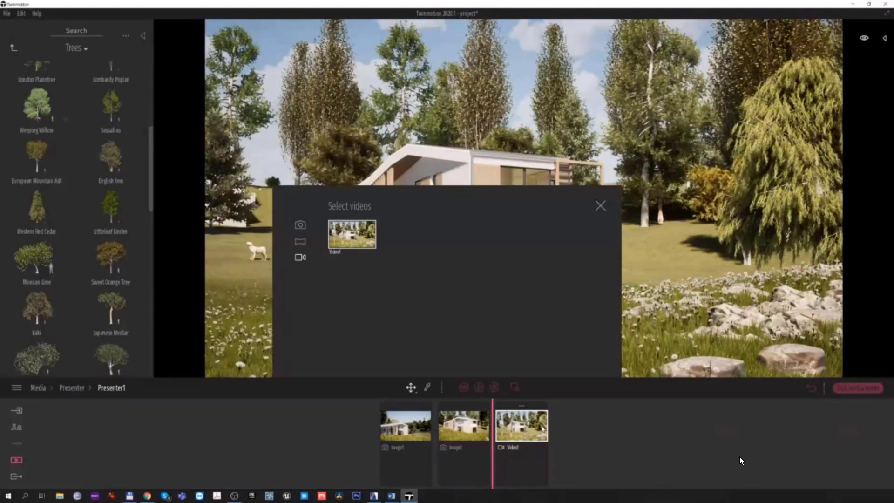
- Open the presenter's settings and change its camera movement option
{"action": "left_click", "coordinate": [72, 388]}
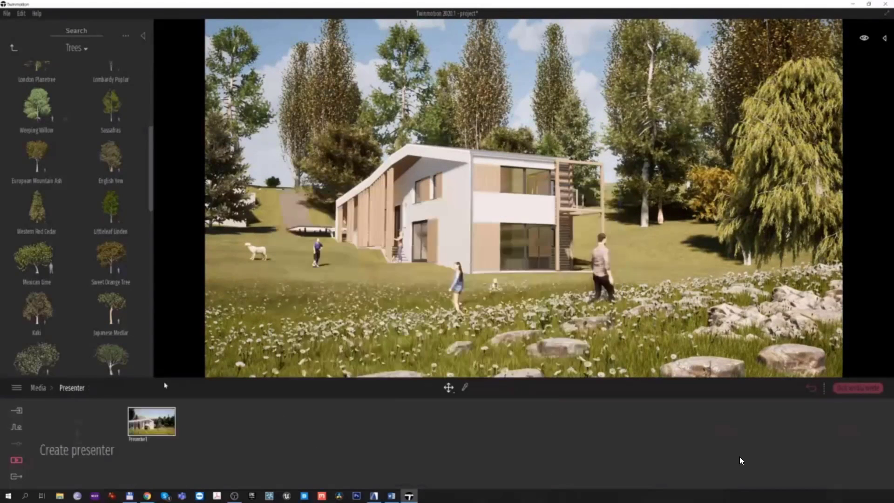
{"action": "left_click", "coordinate": [172, 443]}
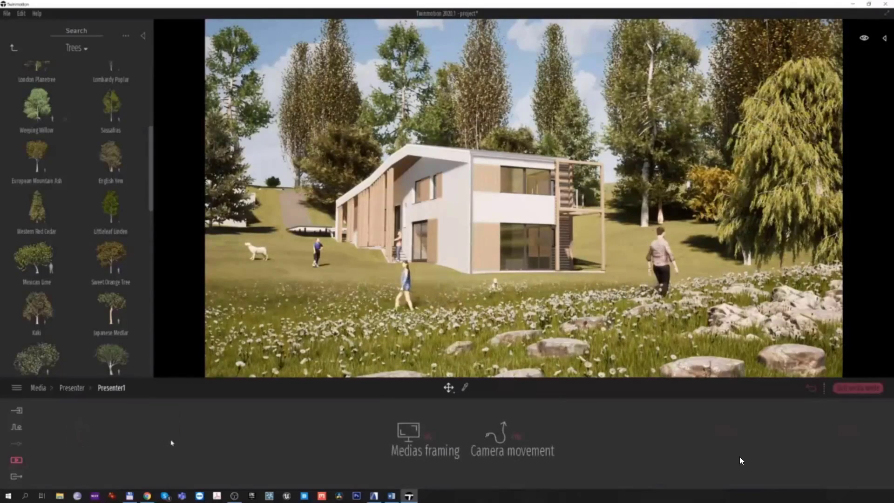
{"action": "left_click", "coordinate": [512, 436]}
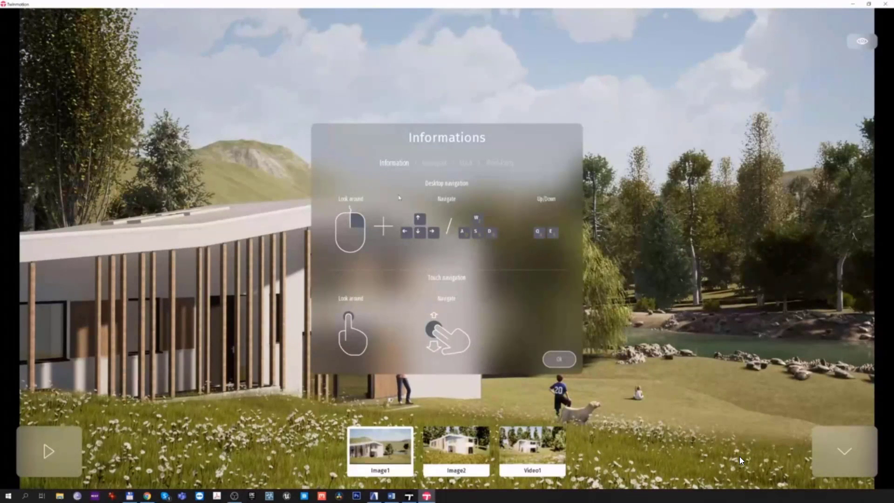
- Review the gamepad and desktop navigation help in the exported presenter, dismiss it and start the slideshow
{"action": "left_click", "coordinate": [435, 164]}
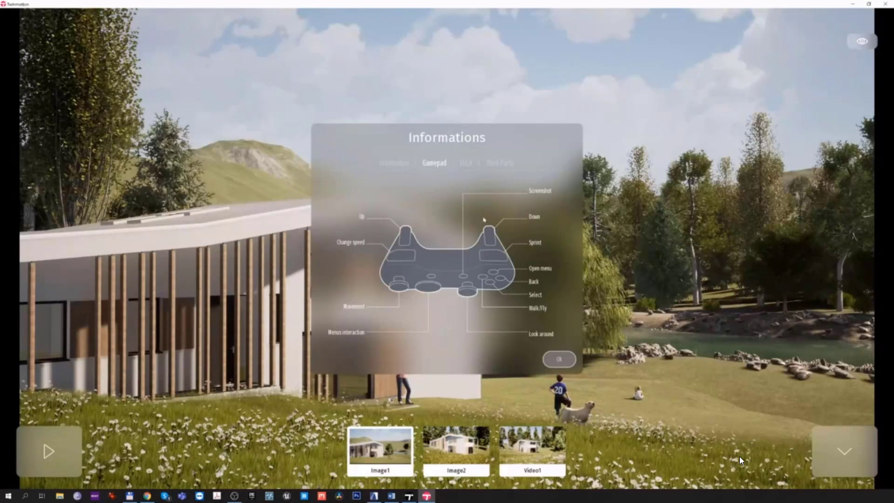
{"action": "left_click", "coordinate": [395, 163]}
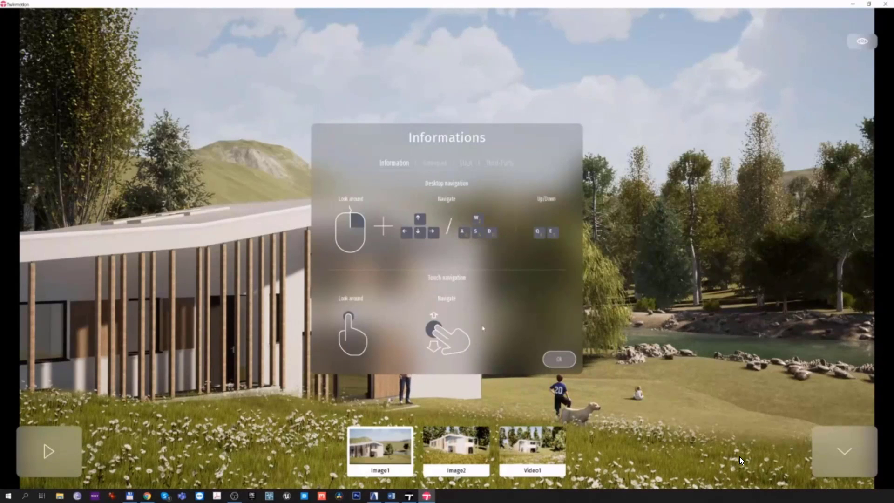
{"action": "left_click", "coordinate": [555, 361]}
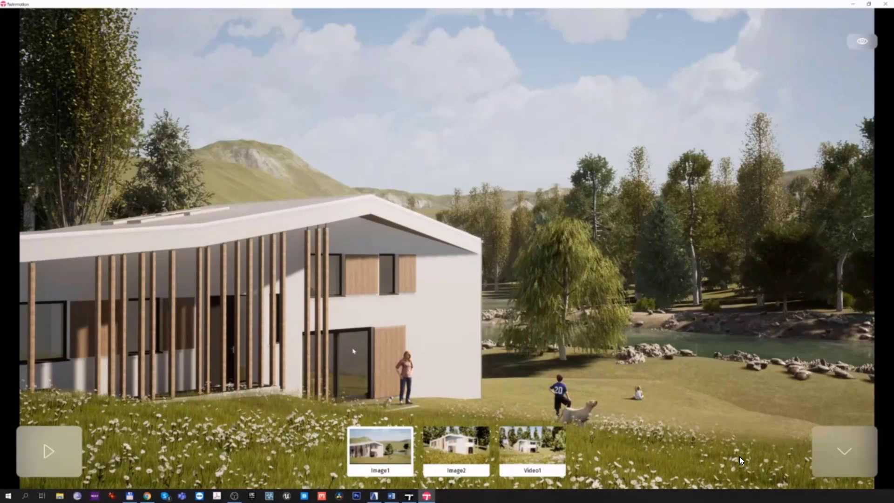
{"action": "left_click", "coordinate": [55, 445]}
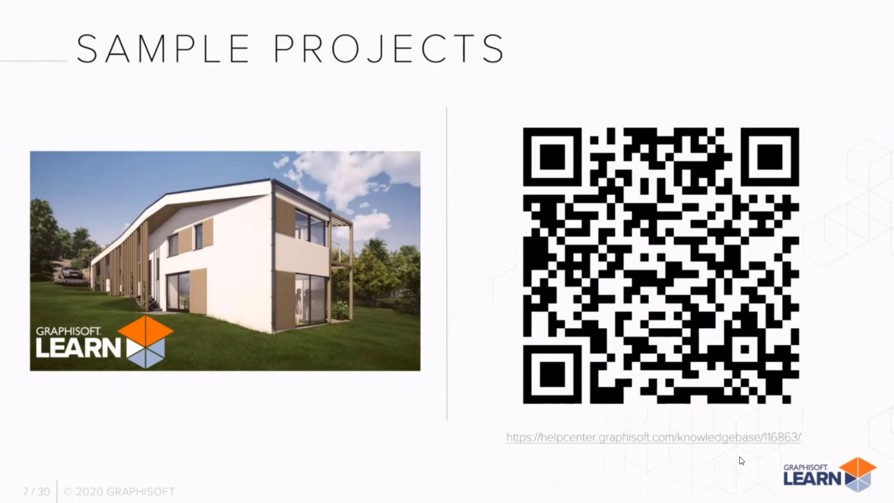
{"action": "key", "text": "Right"}
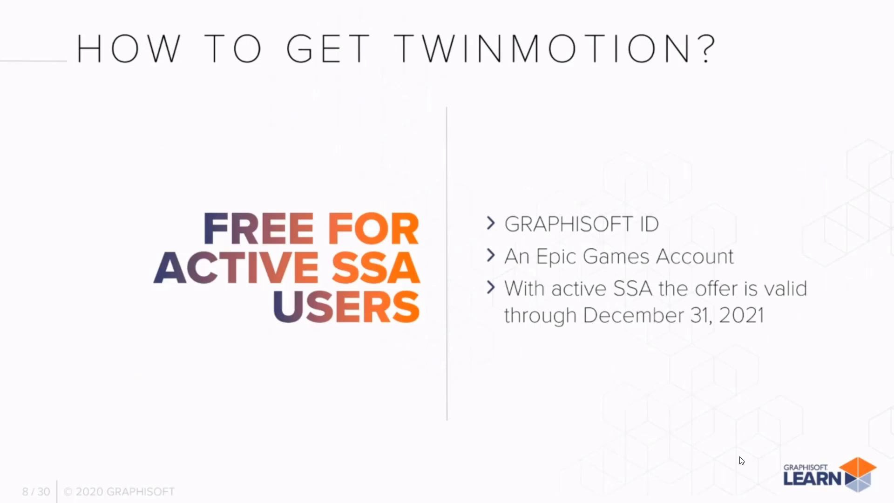
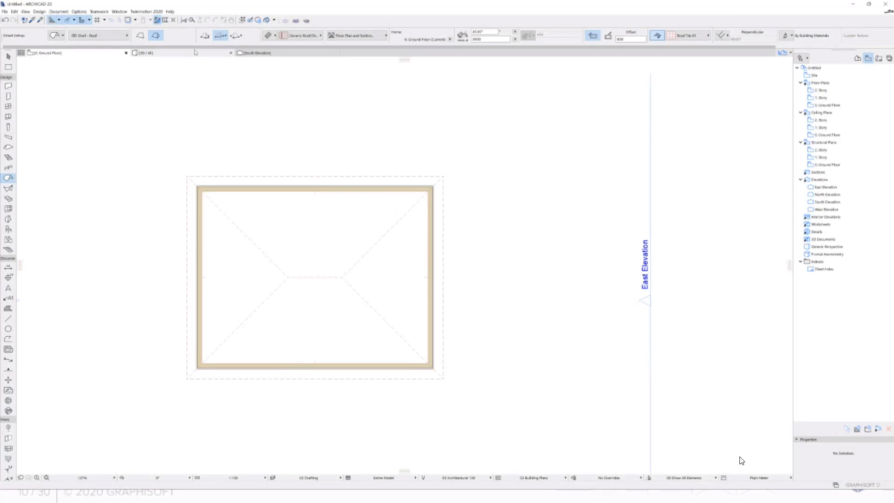
- Switch to Archicad's 3D view of the hip-roofed house and set the Twinmotion Direct Link merge option to No merge
{"action": "scroll", "coordinate": [277, 301], "scroll_direction": "up", "scroll_amount": 8}
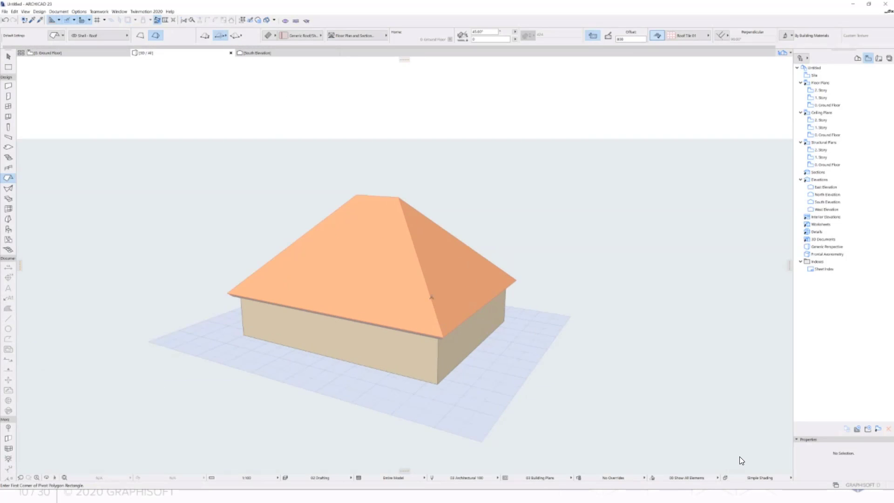
{"action": "middle_click_drag", "start_coordinate": [373, 280], "coordinate": [344, 238], "text": "shift"}
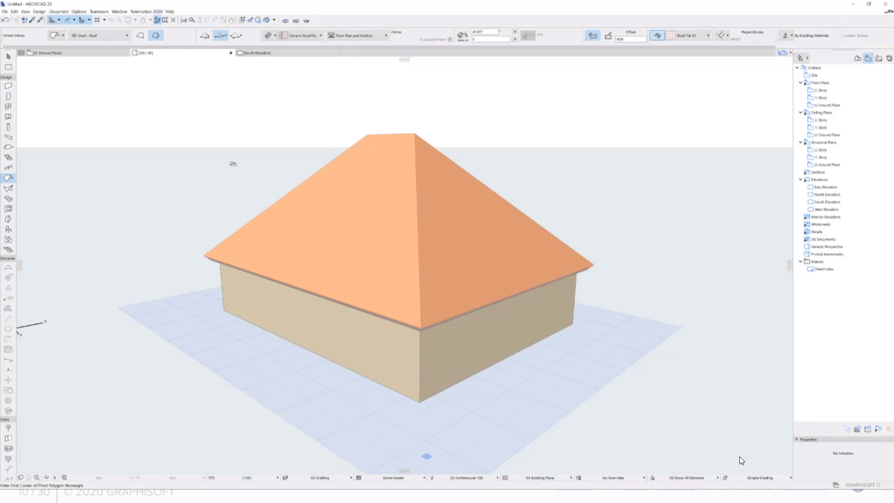
{"action": "middle_click_drag", "start_coordinate": [348, 335], "coordinate": [312, 320], "text": "shift"}
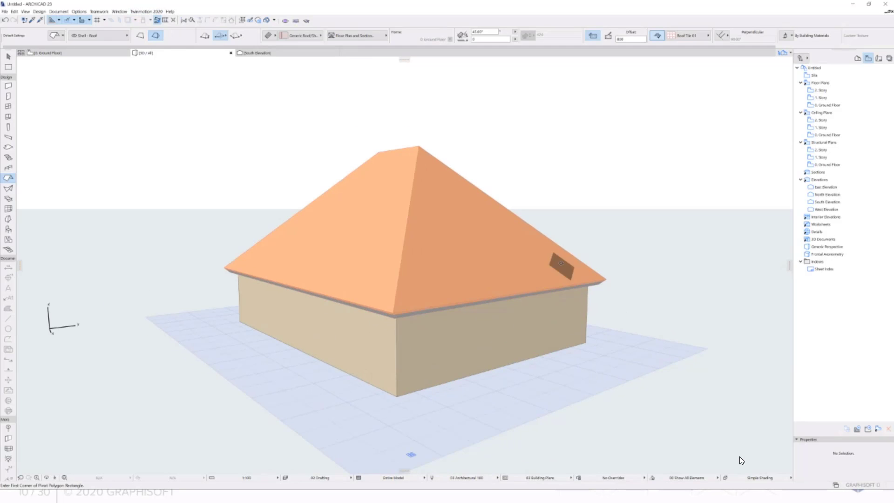
{"action": "middle_click_drag", "start_coordinate": [561, 264], "coordinate": [400, 340], "text": "shift"}
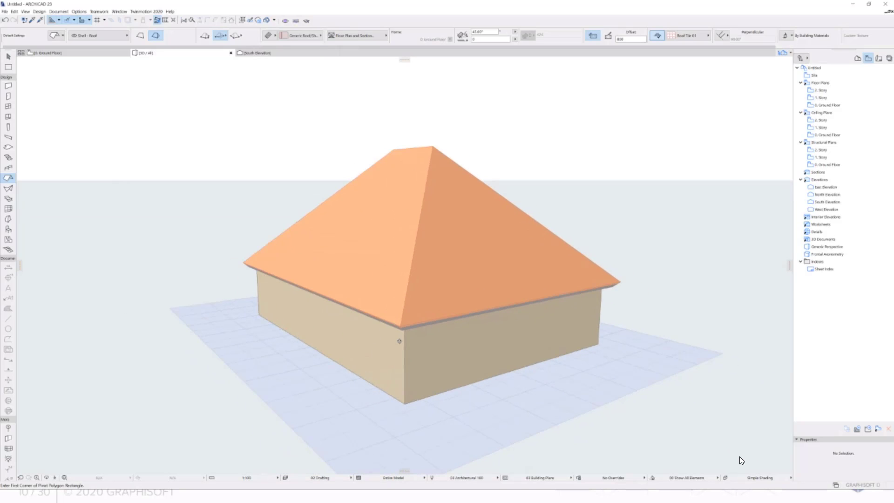
{"action": "left_click", "coordinate": [141, 12]}
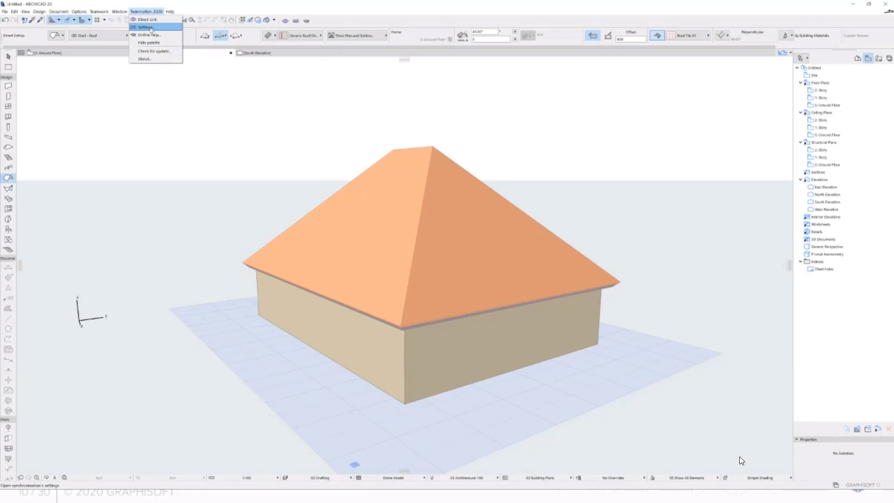
{"action": "left_click", "coordinate": [152, 29]}
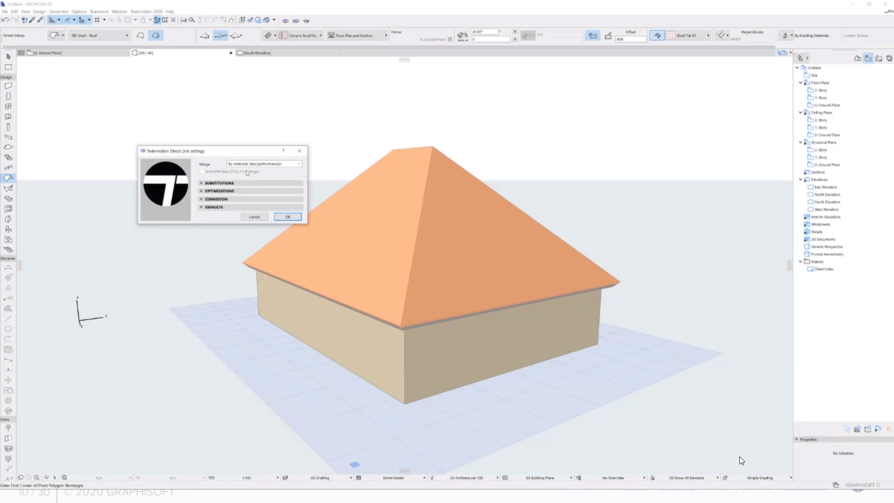
{"action": "left_click", "coordinate": [262, 165]}
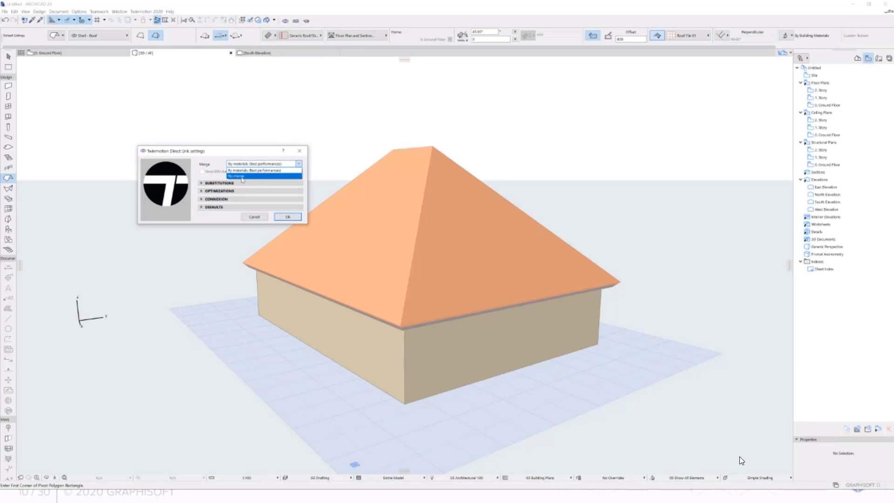
{"action": "left_click", "coordinate": [245, 177]}
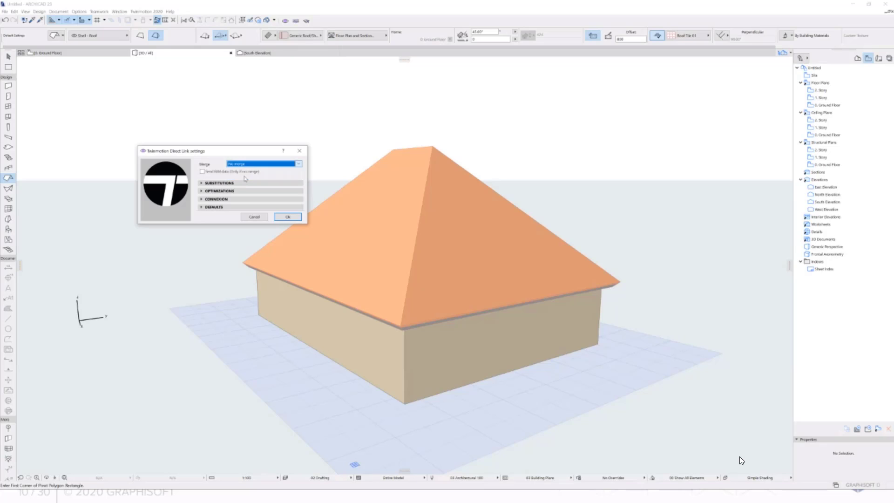
{"action": "left_click", "coordinate": [288, 217]}
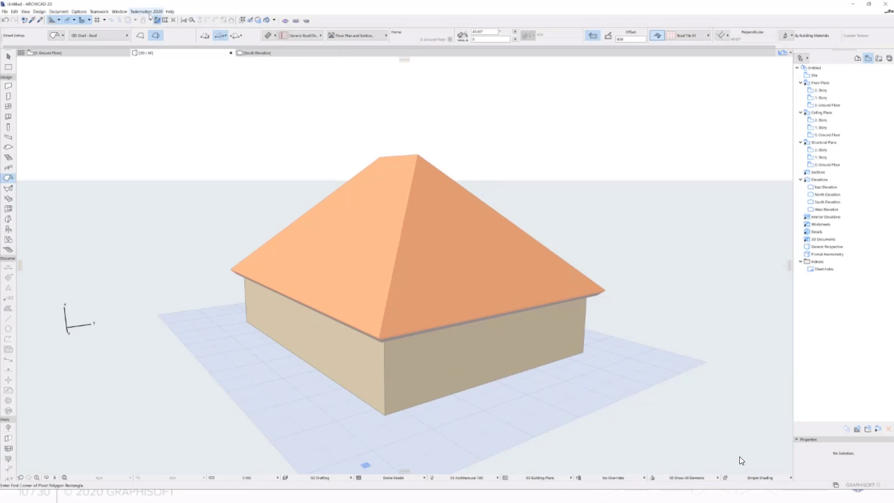
- Synchronize the house model with Twinmotion through Direct Link as a new project, without saving the open one
{"action": "left_click", "coordinate": [148, 12]}
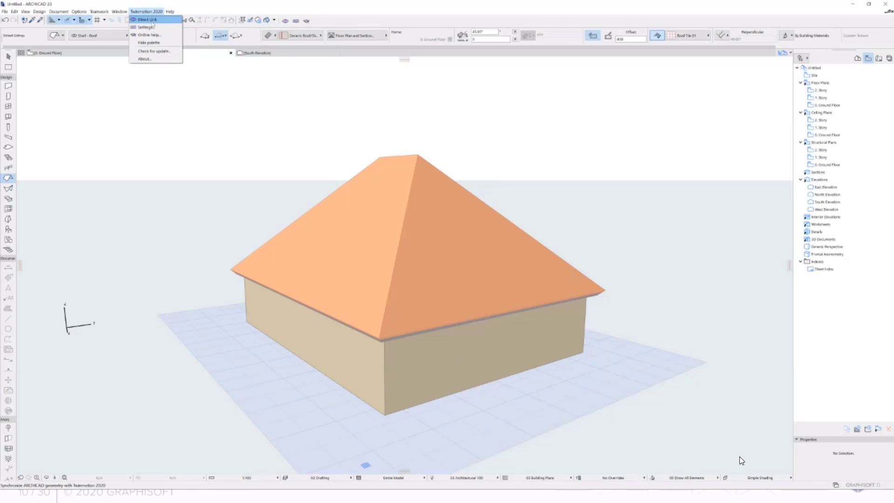
{"action": "left_click", "coordinate": [148, 20]}
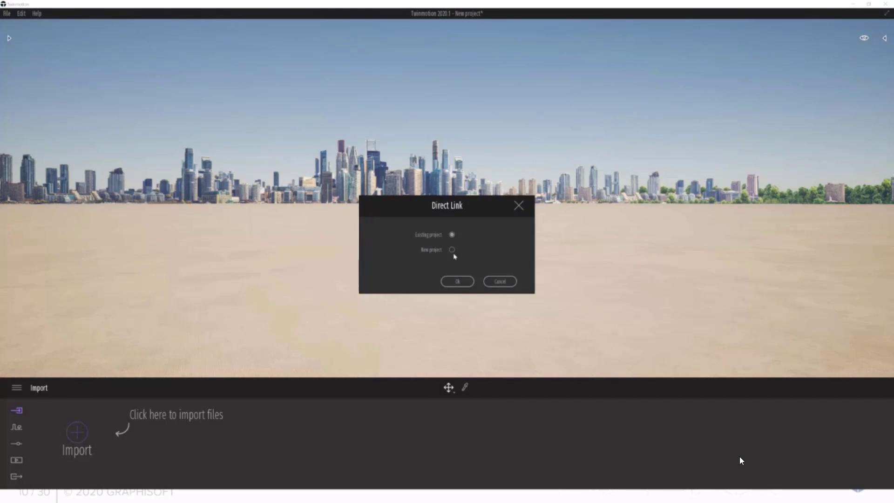
{"action": "left_click", "coordinate": [457, 282]}
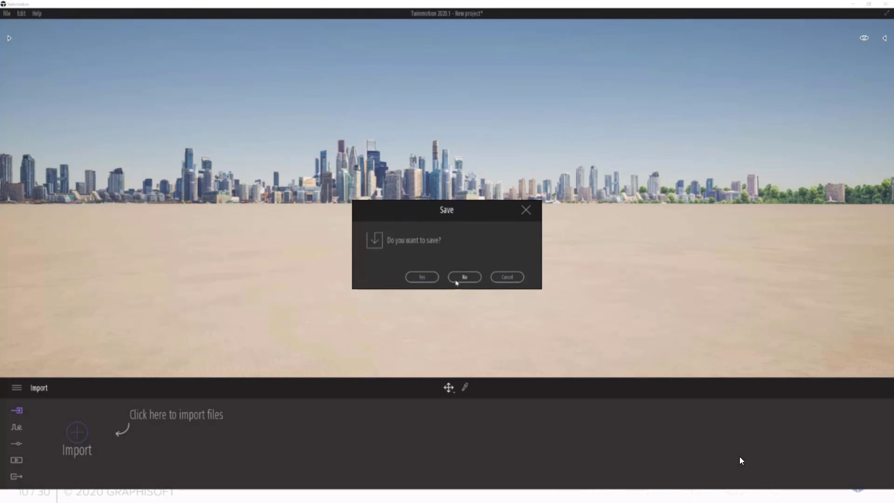
{"action": "left_click", "coordinate": [456, 278]}
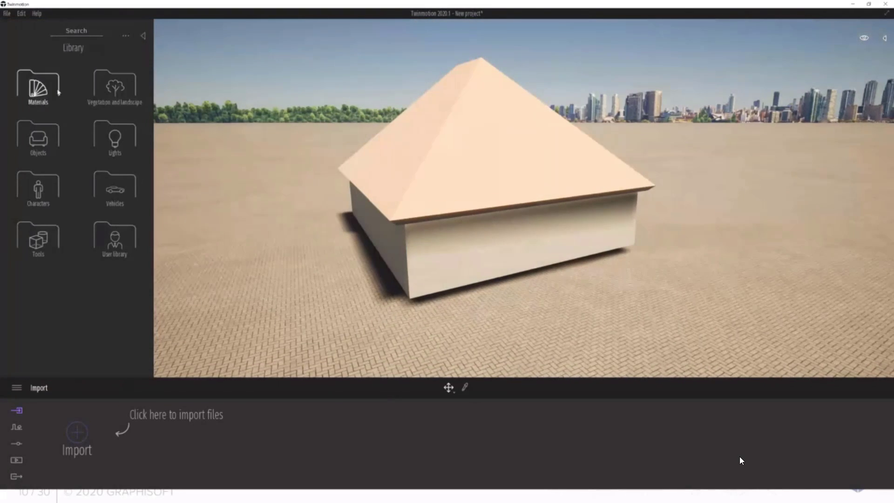
- Try replacing the house walls' material with Brushed aluminium 01 from the Metal library and undo the replacement
{"action": "left_click", "coordinate": [33, 87]}
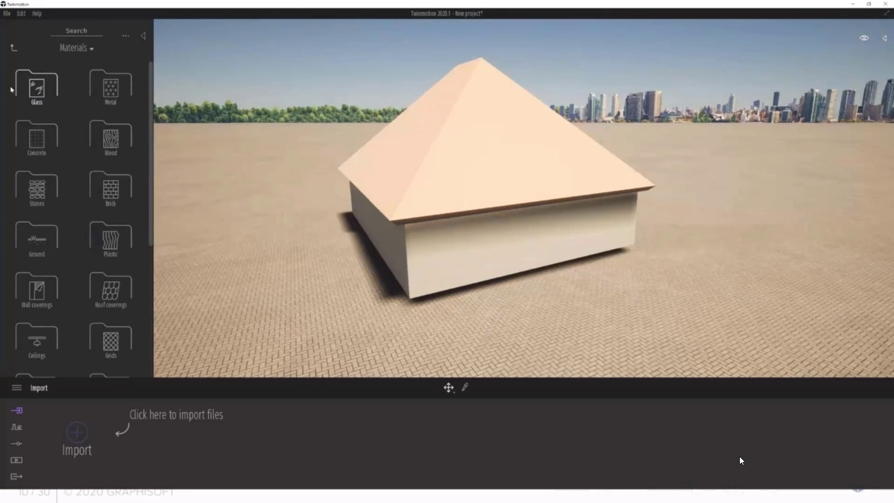
{"action": "left_click", "coordinate": [110, 86]}
{"action": "left_click_drag", "start_coordinate": [37, 80], "coordinate": [490, 248]}
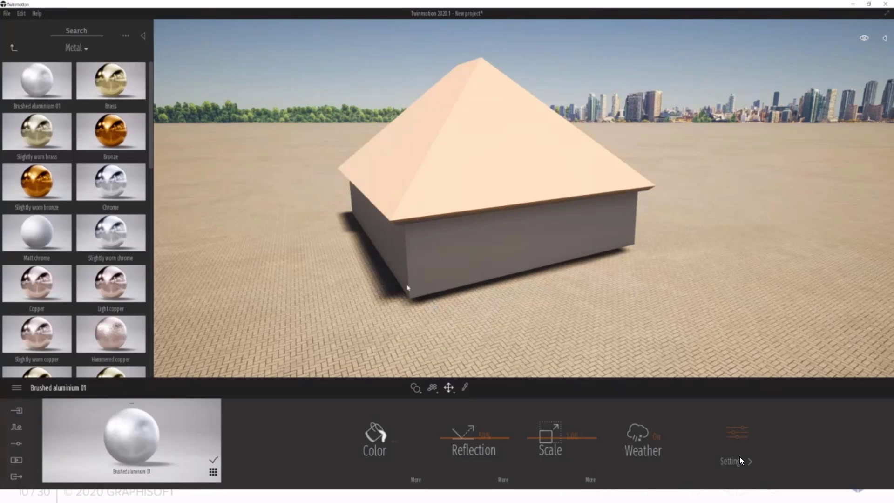
{"action": "key", "text": "ctrl+z"}
- Switch material assignment from Replace material to Apply to object and apply Bronze to a single wall of the house
{"action": "left_click", "coordinate": [110, 80]}
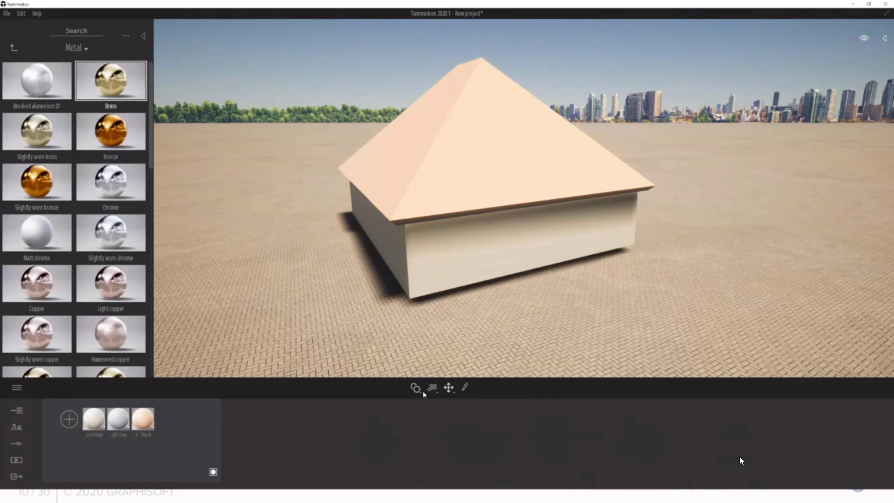
{"action": "mouse_move", "coordinate": [416, 390]}
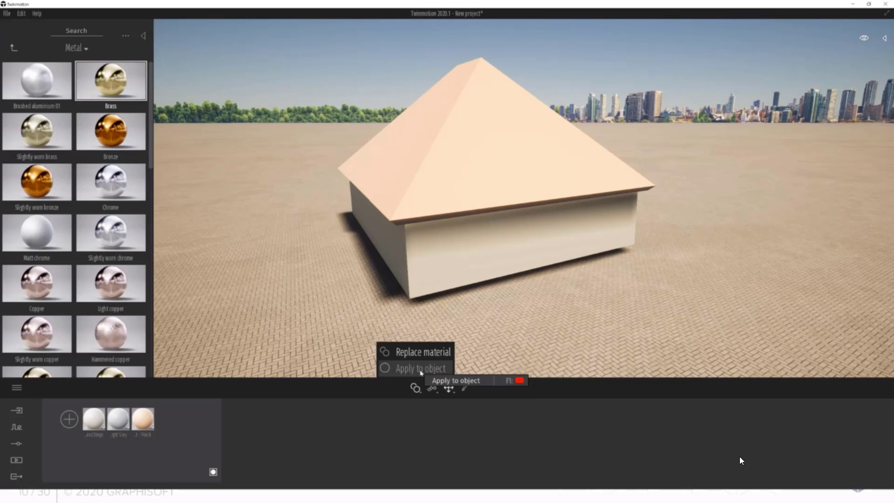
{"action": "left_click", "coordinate": [420, 371]}
{"action": "left_click_drag", "start_coordinate": [110, 132], "coordinate": [442, 245]}
{"action": "middle_click_drag", "start_coordinate": [443, 246], "coordinate": [606, 247], "text": "shift"}
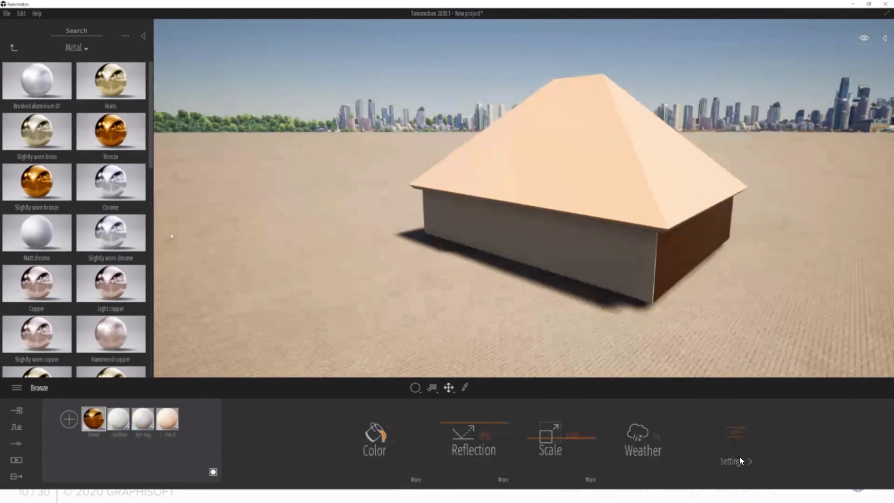
- Apply Chrome to the long wall beside the bronze one and Slightly worn chrome to the roof
{"action": "left_click_drag", "start_coordinate": [111, 183], "coordinate": [535, 240]}
{"action": "middle_click_drag", "start_coordinate": [534, 240], "coordinate": [364, 247], "text": "shift"}
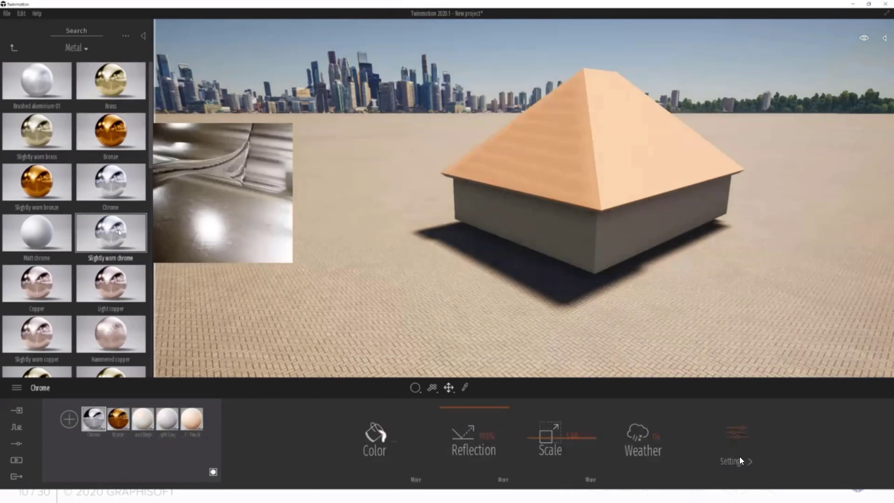
{"action": "left_click_drag", "start_coordinate": [111, 233], "coordinate": [536, 173]}
{"action": "middle_click_drag", "start_coordinate": [536, 172], "coordinate": [601, 159], "text": "shift"}
{"action": "middle_click_drag", "start_coordinate": [484, 186], "coordinate": [542, 214], "text": "shift"}
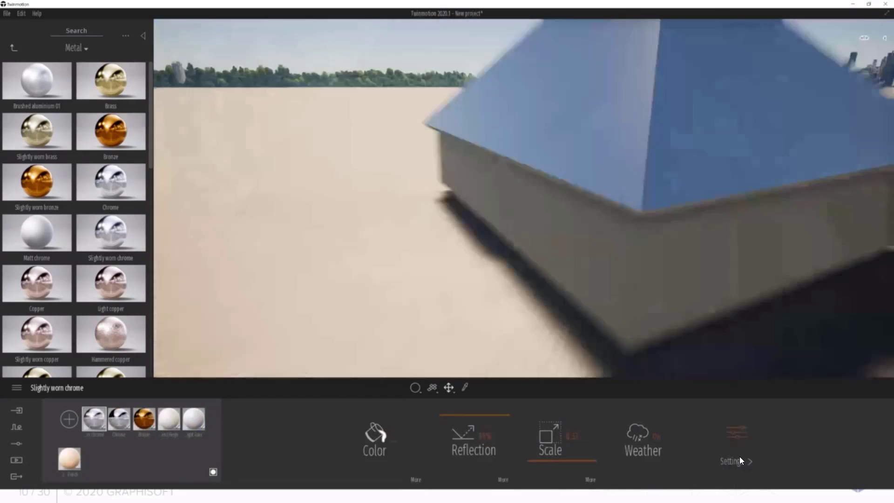
{"action": "scroll", "coordinate": [542, 214], "scroll_direction": "down", "scroll_amount": 3}
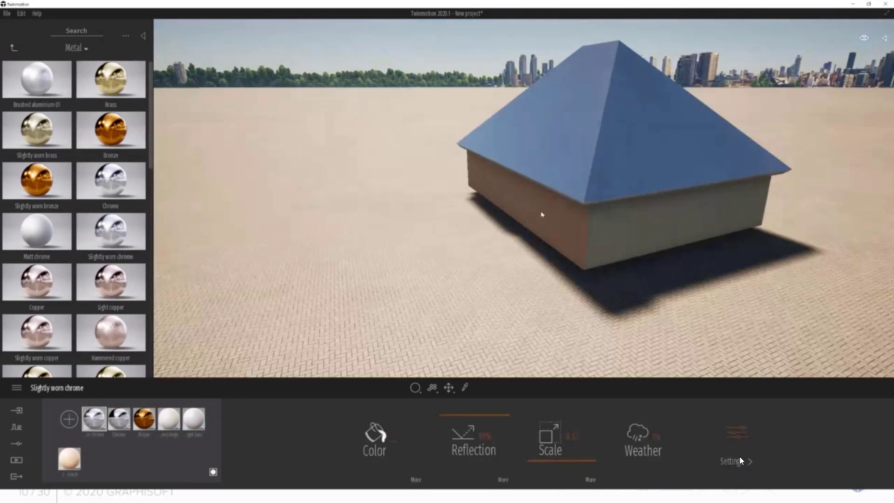
- Apply Light copper to another wall and compare it with the adjoining bronze wall from several angles
{"action": "left_click_drag", "start_coordinate": [111, 282], "coordinate": [542, 215]}
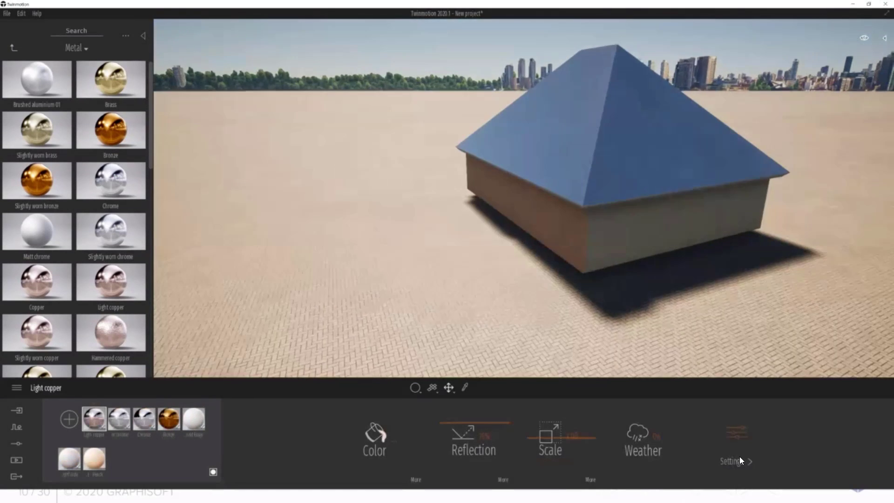
{"action": "middle_click_drag", "start_coordinate": [542, 214], "coordinate": [625, 210], "text": "shift"}
{"action": "scroll", "coordinate": [589, 210], "scroll_direction": "up", "scroll_amount": 3}
{"action": "middle_click_drag", "start_coordinate": [518, 231], "coordinate": [578, 233], "text": "shift"}
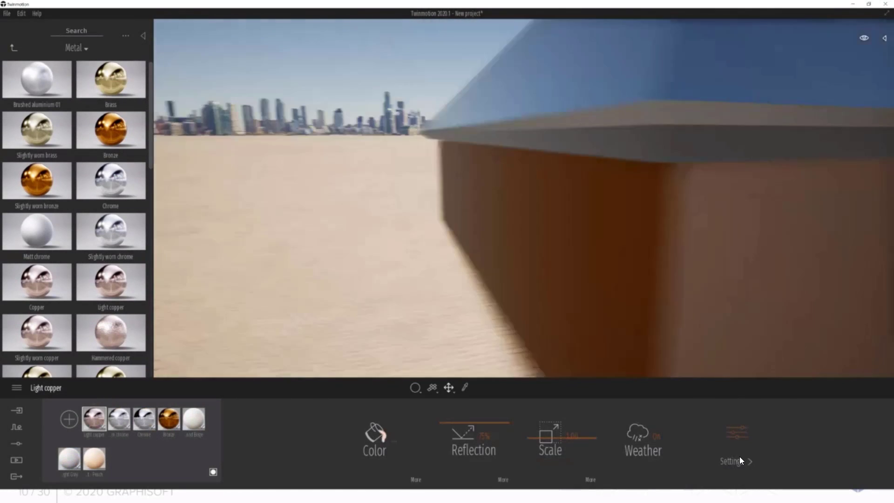
{"action": "scroll", "coordinate": [518, 231], "scroll_direction": "down", "scroll_amount": 3}
{"action": "middle_click_drag", "start_coordinate": [518, 230], "coordinate": [480, 230]}
{"action": "key", "text": "d"}
{"action": "key", "text": "s"}
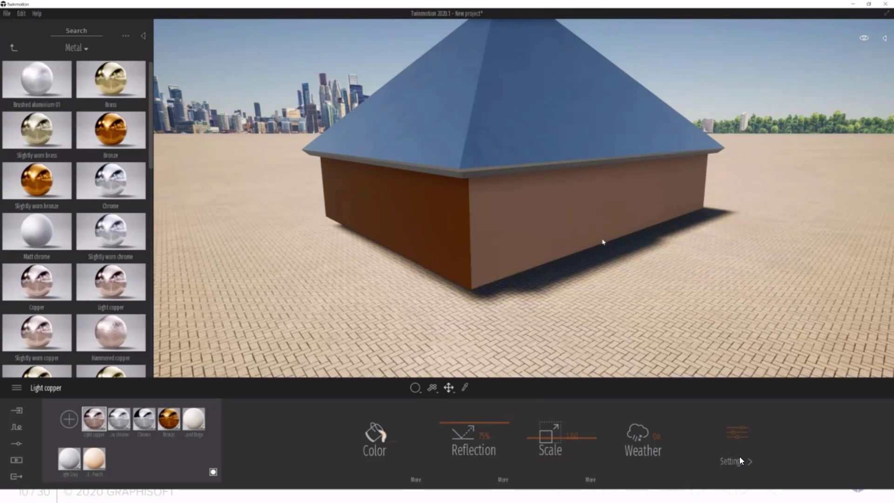
{"action": "key", "text": "s"}
- Apply Wood siding 01 from the Wood library to the light copper wall and go around to the chrome wall
{"action": "left_click", "coordinate": [13, 49]}
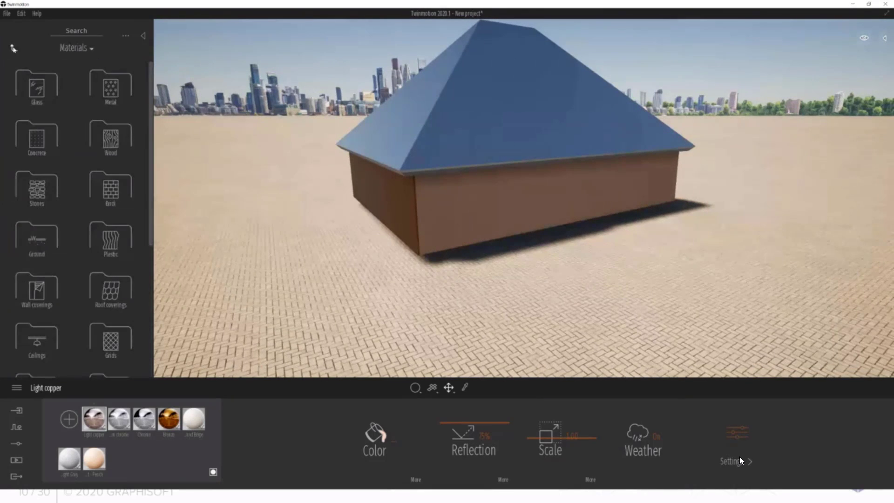
{"action": "left_click", "coordinate": [111, 138]}
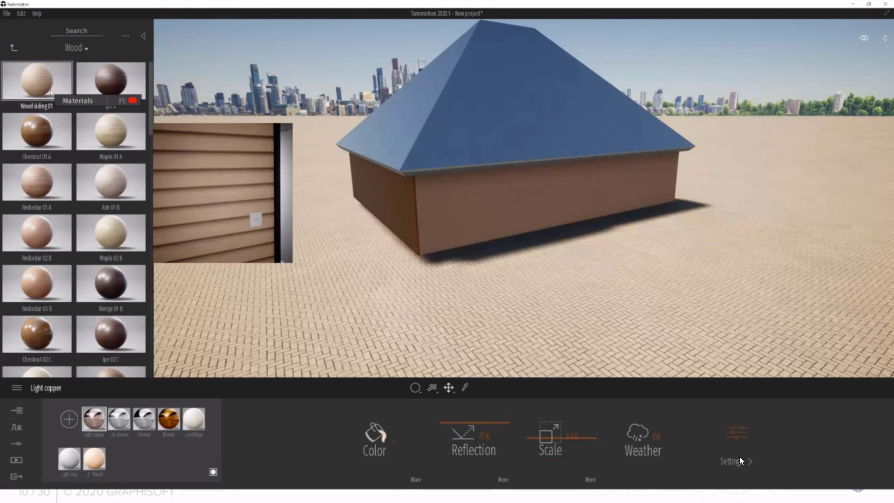
{"action": "left_click_drag", "start_coordinate": [52, 92], "coordinate": [485, 210]}
{"action": "key", "text": "w"}
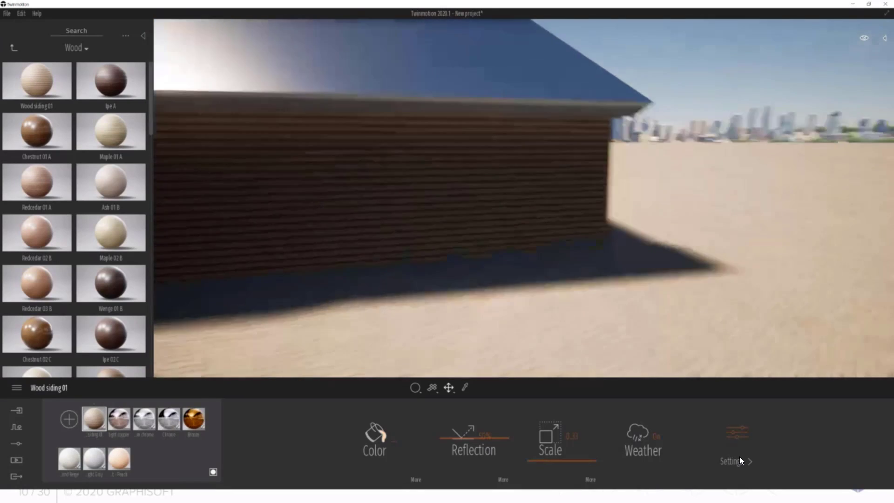
{"action": "key", "text": "d"}
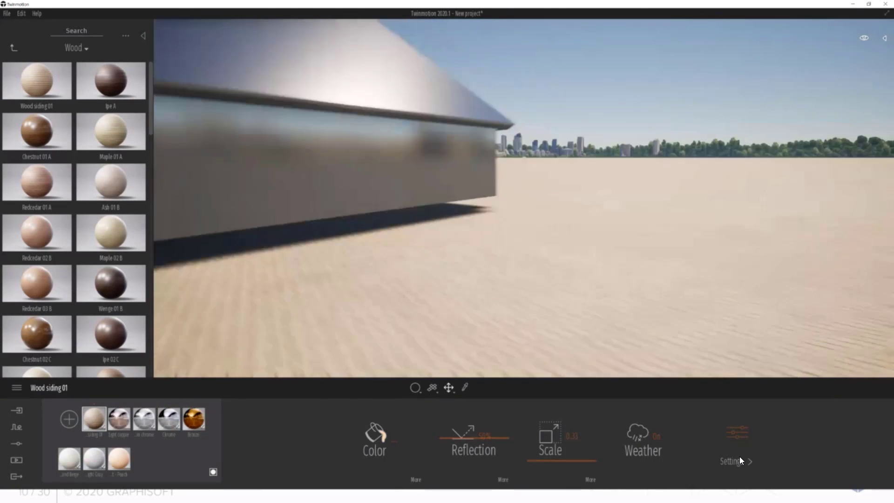
{"action": "key", "text": "s"}
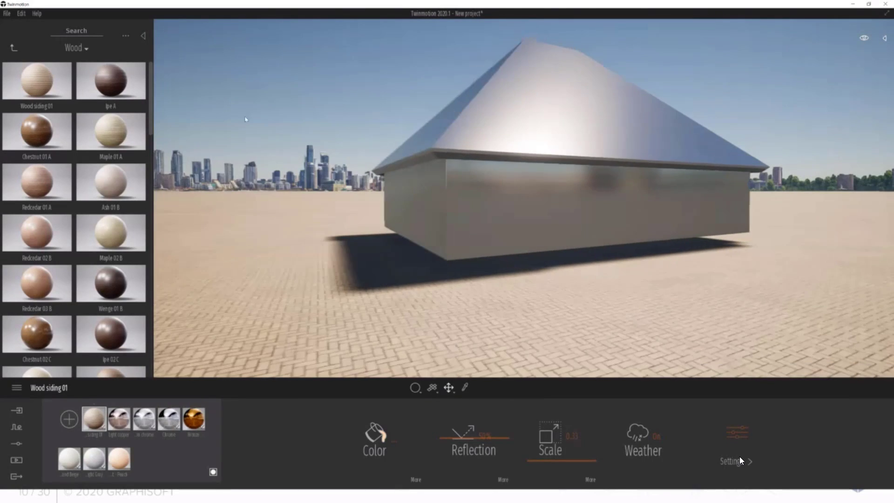
- Apply Maple 01 A to the chrome wall and set its texture scale to about 4.17
{"action": "left_click_drag", "start_coordinate": [246, 120], "coordinate": [515, 205]}
{"action": "key", "text": "w"}
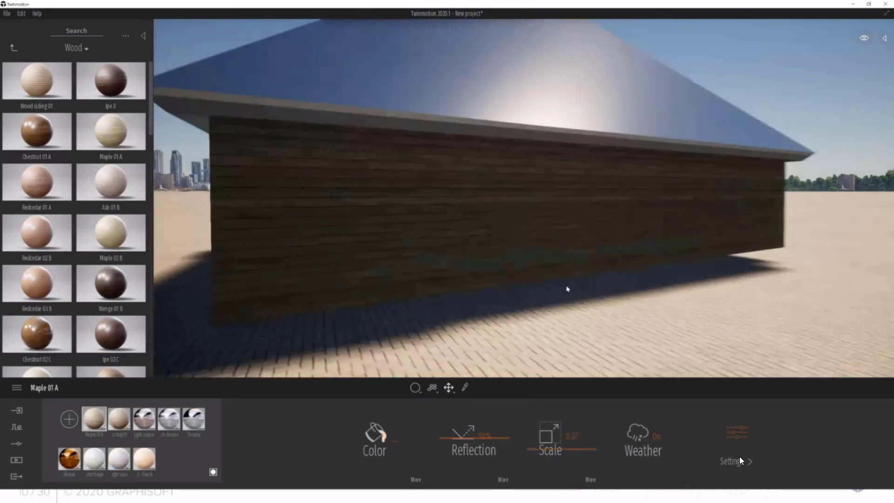
{"action": "key", "text": "s"}
{"action": "key", "text": "a"}
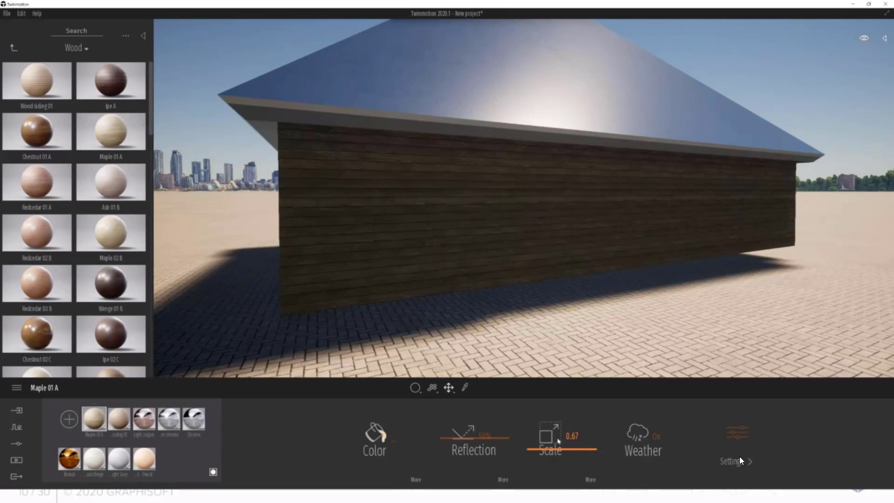
{"action": "left_click_drag", "start_coordinate": [557, 448], "coordinate": [619, 483]}
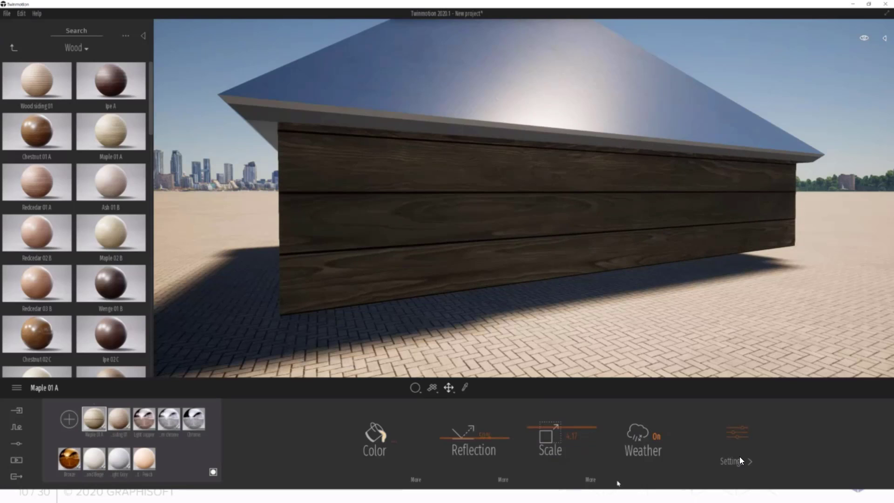
- Rotate the Maple 01 A texture so its planks run diagonally and shift it along X and Y
{"action": "left_click", "coordinate": [590, 481]}
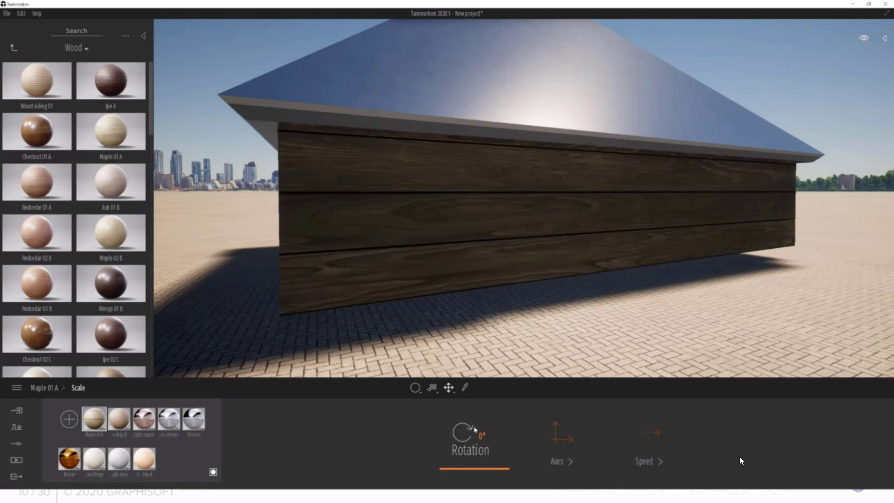
{"action": "left_click_drag", "start_coordinate": [464, 441], "coordinate": [506, 429]}
{"action": "left_click", "coordinate": [568, 437]}
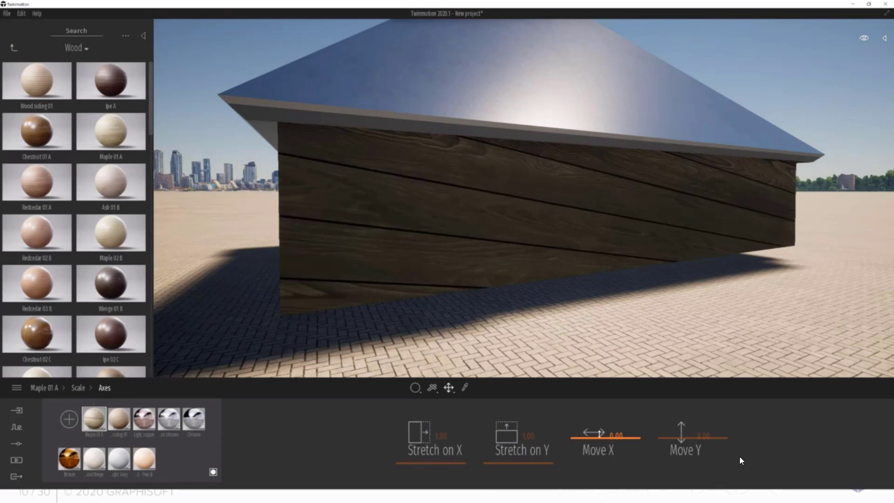
{"action": "left_click_drag", "start_coordinate": [600, 433], "coordinate": [599, 425]}
{"action": "mouse_move", "coordinate": [678, 441]}
{"action": "left_mouse_down"}
{"action": "mouse_move", "coordinate": [678, 427]}
{"action": "mouse_move", "coordinate": [678, 451]}
{"action": "left_mouse_up"}
{"action": "left_click", "coordinate": [78, 388]}
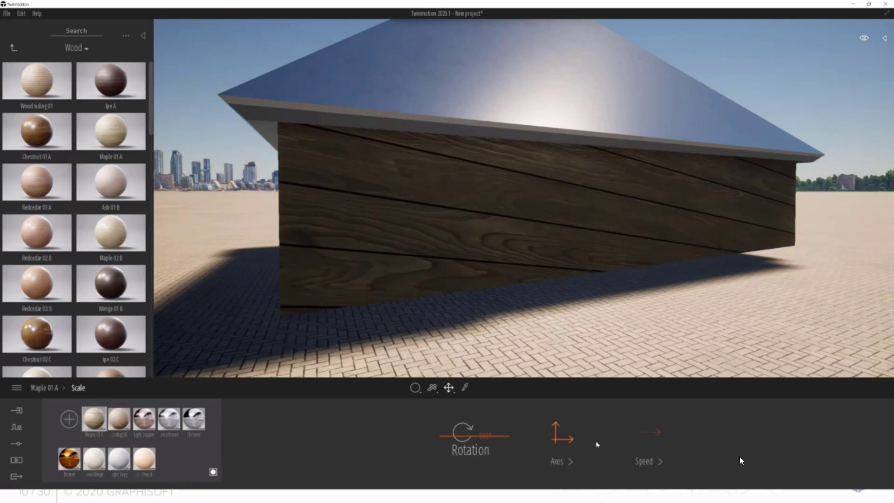
- Animate the Maple 01 A texture along Y by setting Speed Y to about 1.02
{"action": "left_click", "coordinate": [661, 442]}
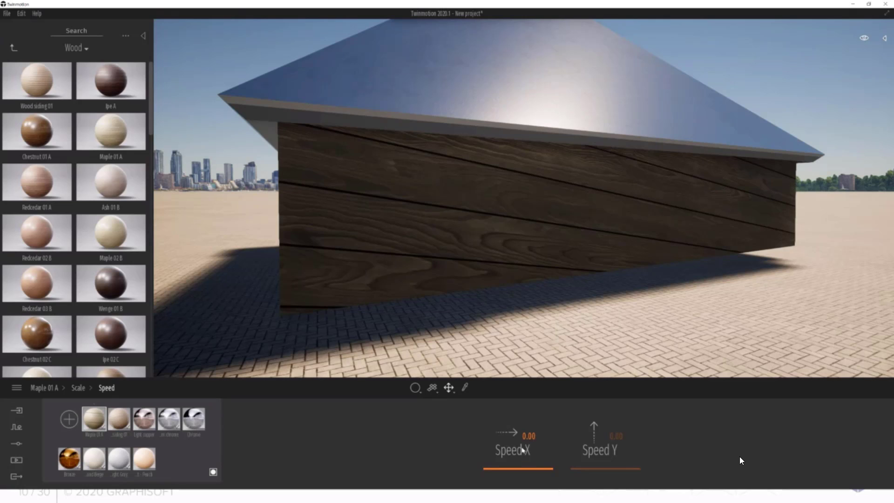
{"action": "left_click", "coordinate": [590, 440]}
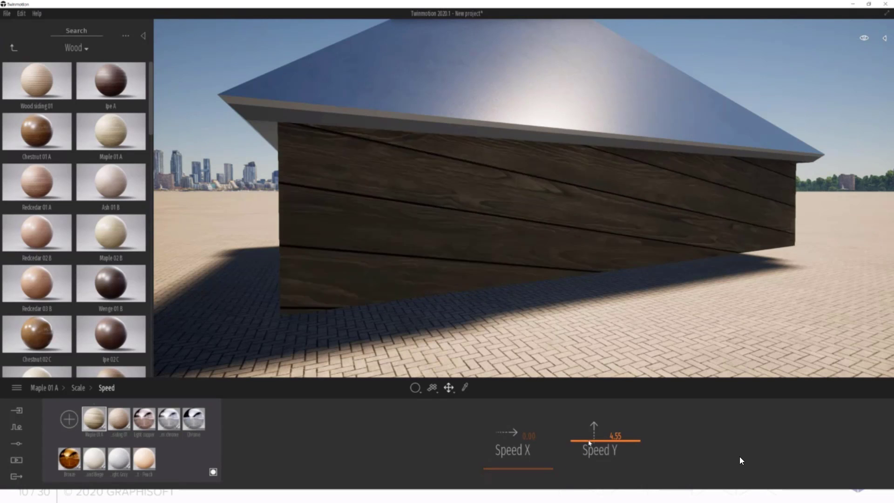
{"action": "left_click", "coordinate": [598, 459]}
{"action": "left_click_drag", "start_coordinate": [597, 459], "coordinate": [597, 462]}
- Examine the wall with the moving maple texture from different distances and angles around the house
{"action": "key", "text": "s"}
{"action": "key", "text": "a"}
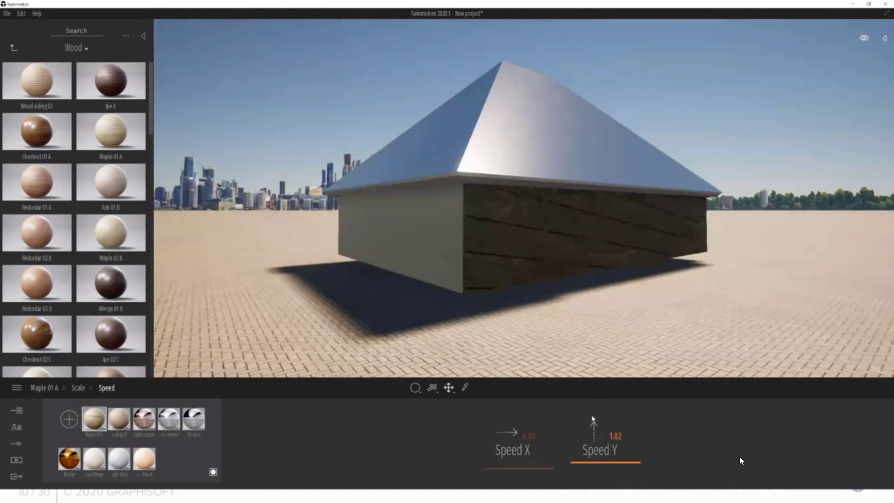
{"action": "key", "text": "w"}
{"action": "right_click_drag", "start_coordinate": [601, 201], "coordinate": [600, 234]}
{"action": "key", "text": "s"}
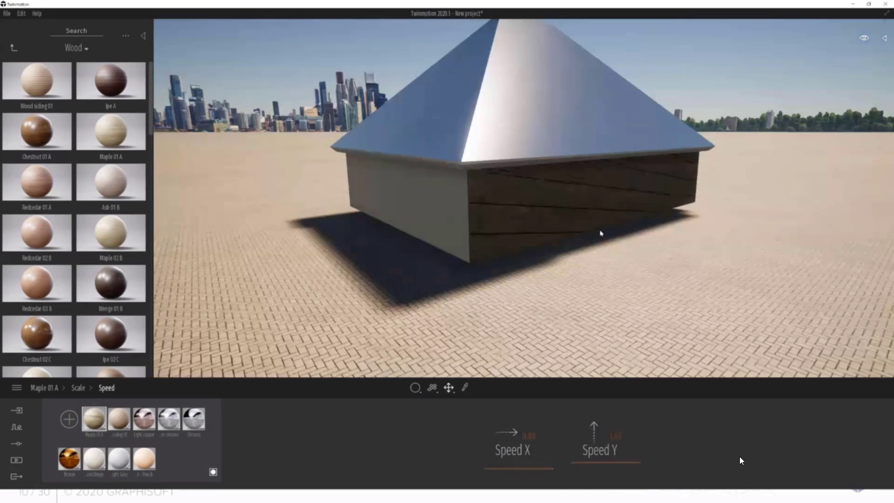
{"action": "key", "text": "s"}
{"action": "right_click_drag", "start_coordinate": [601, 231], "coordinate": [595, 230]}
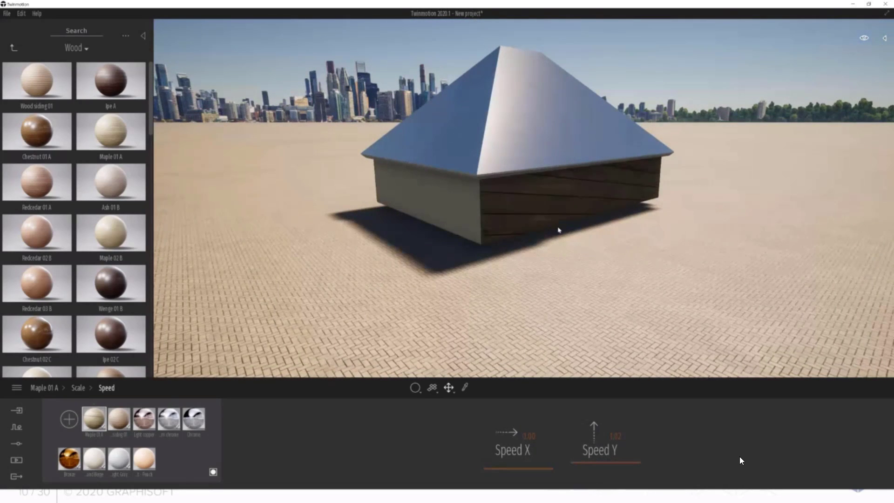
{"action": "key", "text": "s"}
{"action": "key", "text": "a"}
{"action": "right_click_drag", "start_coordinate": [447, 352], "coordinate": [465, 344]}
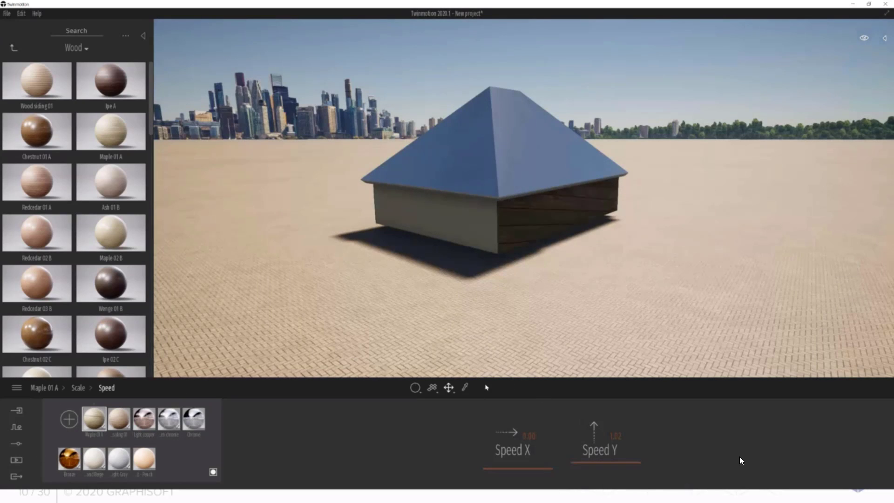
- Pick the roof's material with the material picker and create a new blank material
{"action": "left_click", "coordinate": [465, 389]}
{"action": "left_click", "coordinate": [515, 122]}
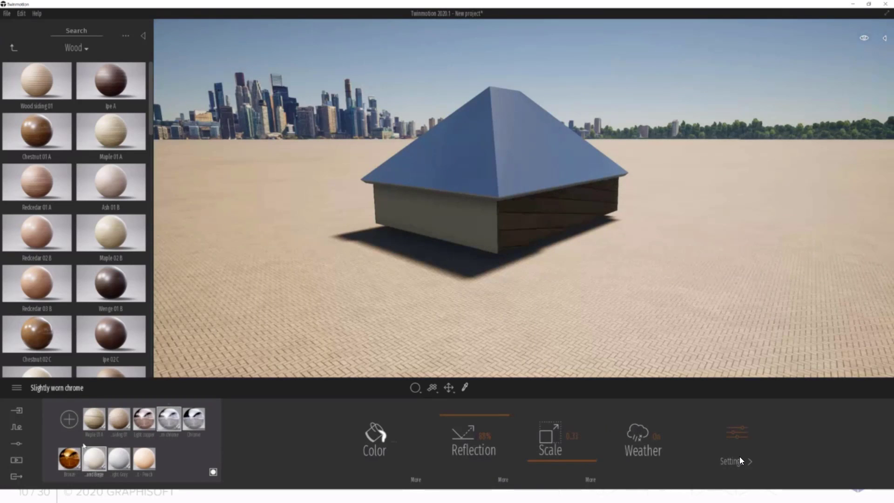
{"action": "left_click", "coordinate": [70, 419]}
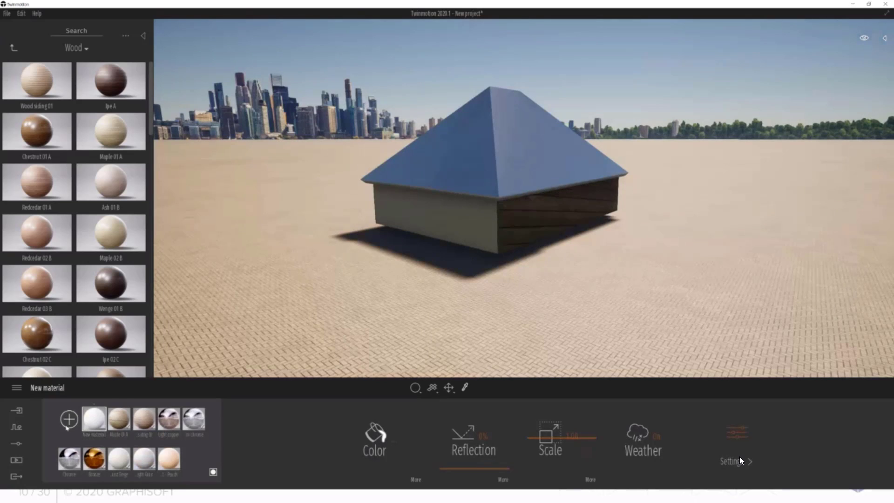
- Look through the new material's additional color options and the available actions for its texture
{"action": "left_click", "coordinate": [416, 480]}
{"action": "left_click", "coordinate": [401, 437]}
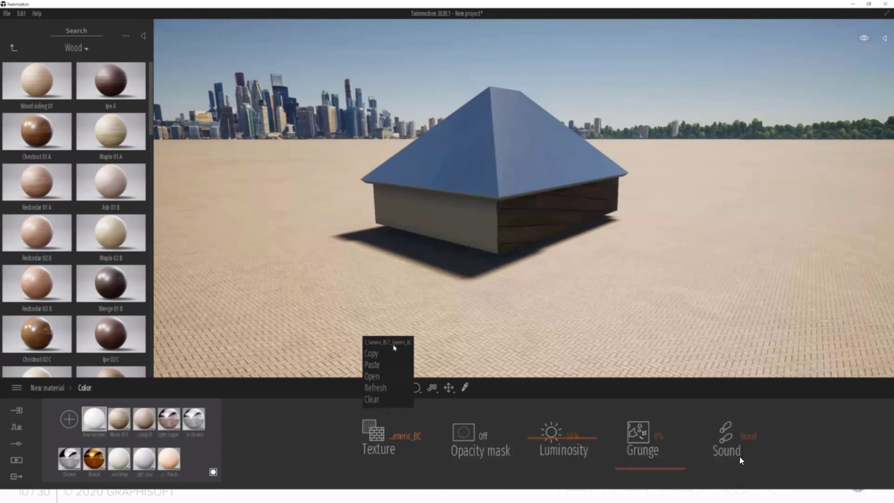
{"action": "left_click", "coordinate": [399, 437]}
{"action": "left_click", "coordinate": [388, 368]}
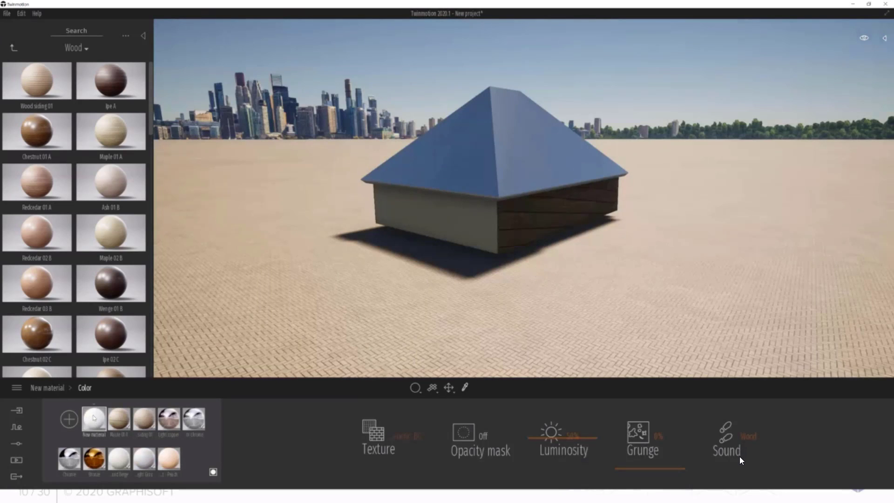
- Review the new material's advanced settings, including Bump, Glow, Metallicness, Two sided and Xray
{"action": "left_click", "coordinate": [50, 388]}
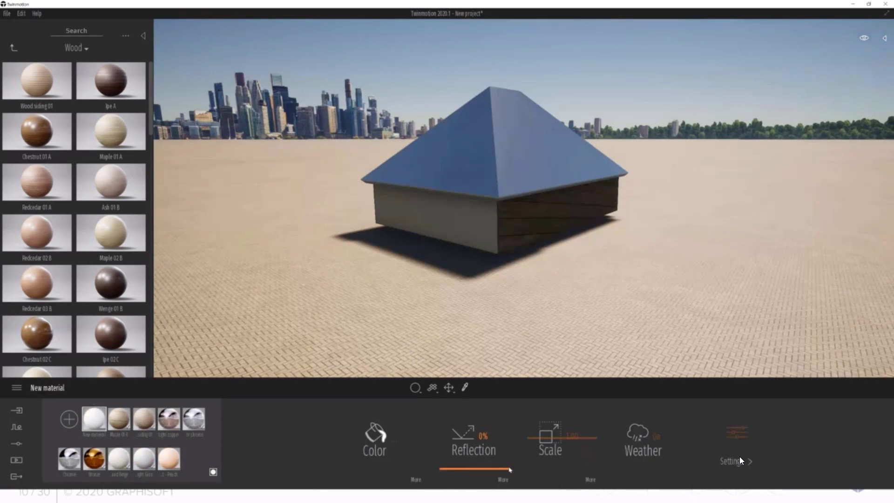
{"action": "left_click", "coordinate": [739, 461]}
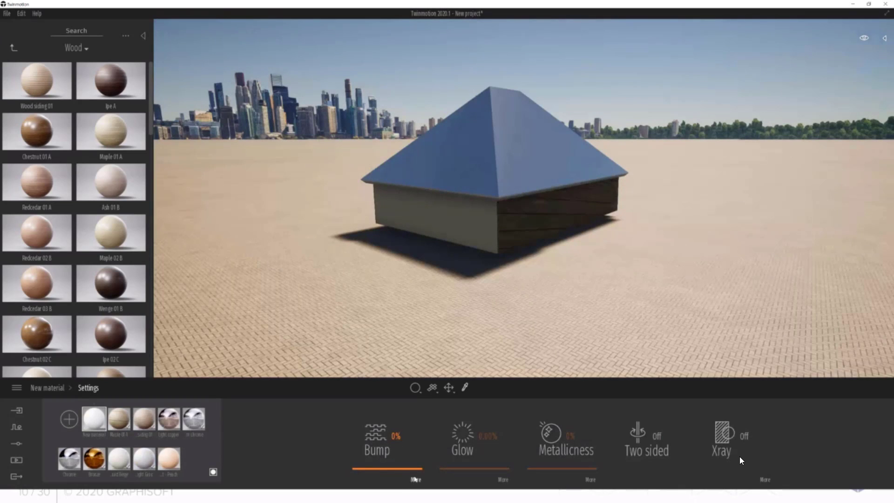
{"action": "mouse_move", "coordinate": [359, 324]}
{"action": "right_mouse_down"}
{"action": "mouse_move", "coordinate": [371, 291]}
{"action": "mouse_move", "coordinate": [371, 322]}
{"action": "right_mouse_up"}
{"action": "scroll", "coordinate": [371, 300], "scroll_direction": "up", "scroll_amount": 2}
{"action": "scroll", "coordinate": [371, 301], "scroll_direction": "down", "scroll_amount": 2}
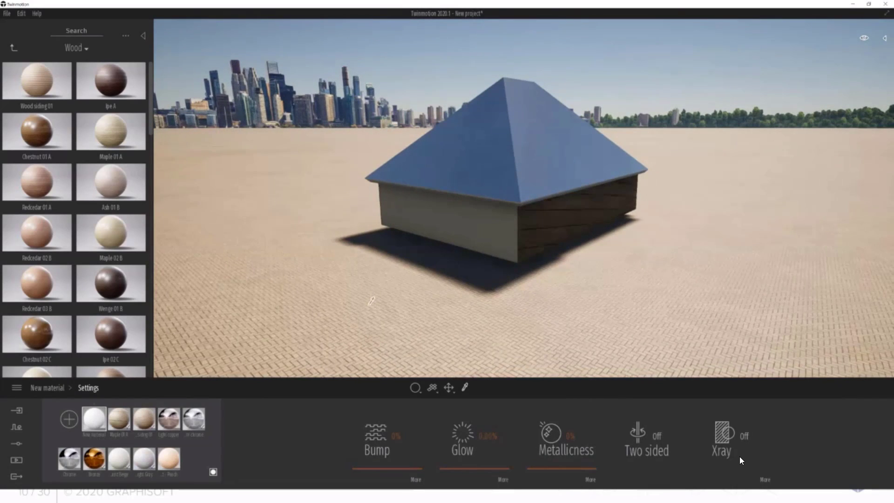
- Search the library for "sectio" and place a Section Cube over the corner of the house to cut it open
{"action": "left_click", "coordinate": [14, 48]}
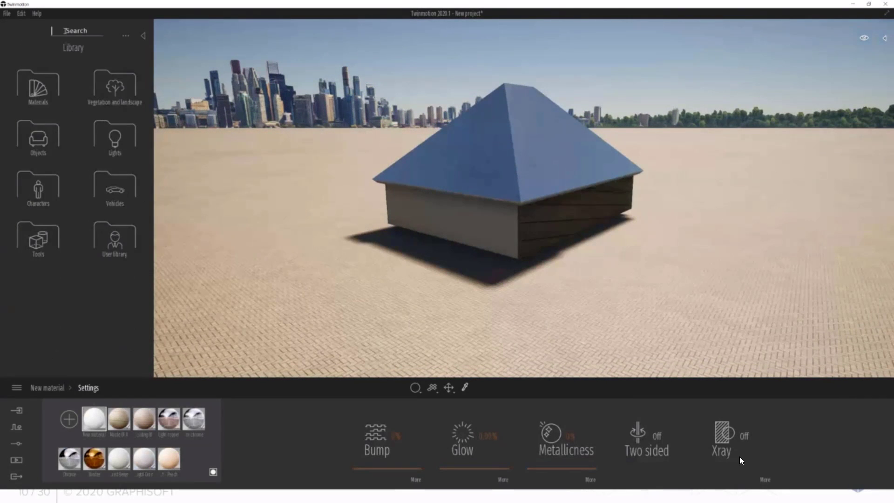
{"action": "type", "text": "sec"}
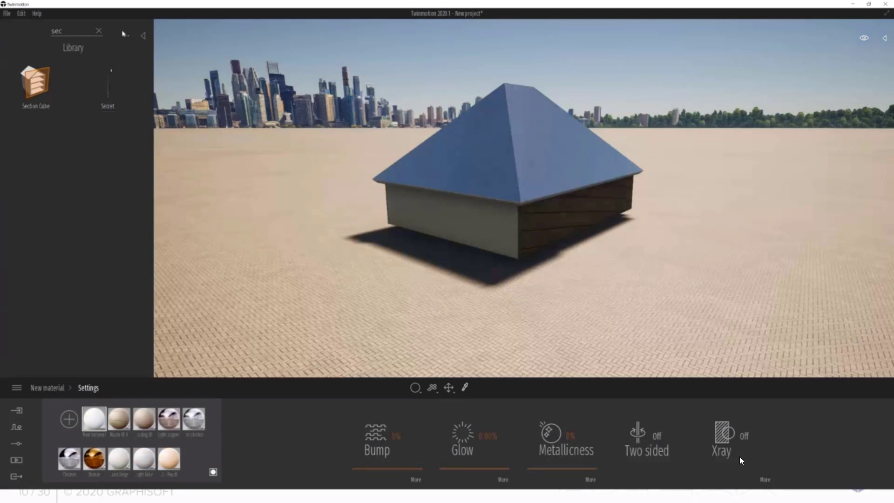
{"action": "left_click", "coordinate": [99, 30]}
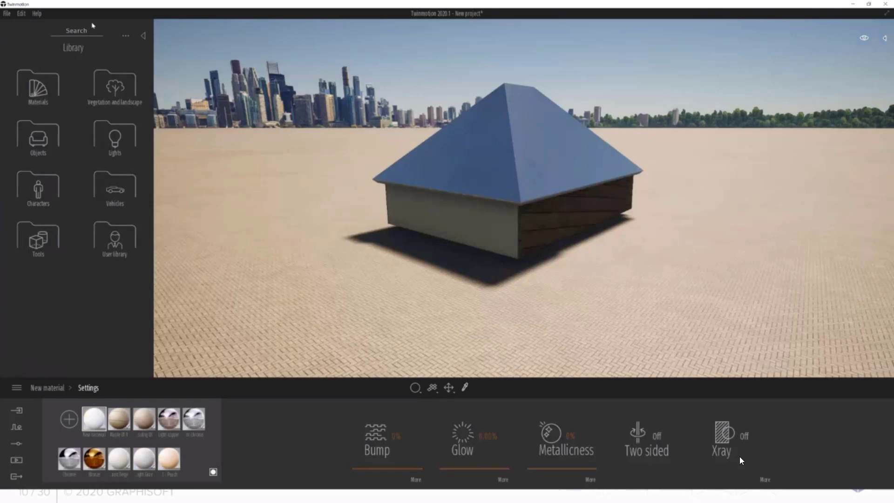
{"action": "type", "text": "sectio"}
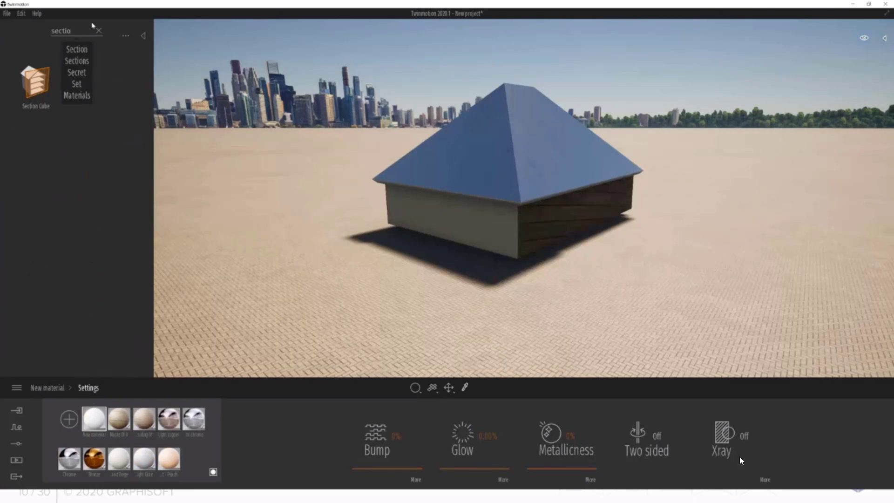
{"action": "left_click_drag", "start_coordinate": [46, 89], "coordinate": [600, 244]}
{"action": "middle_click_drag", "start_coordinate": [599, 244], "coordinate": [523, 280], "text": "shift"}
{"action": "scroll", "coordinate": [524, 280], "scroll_direction": "down", "scroll_amount": 4}
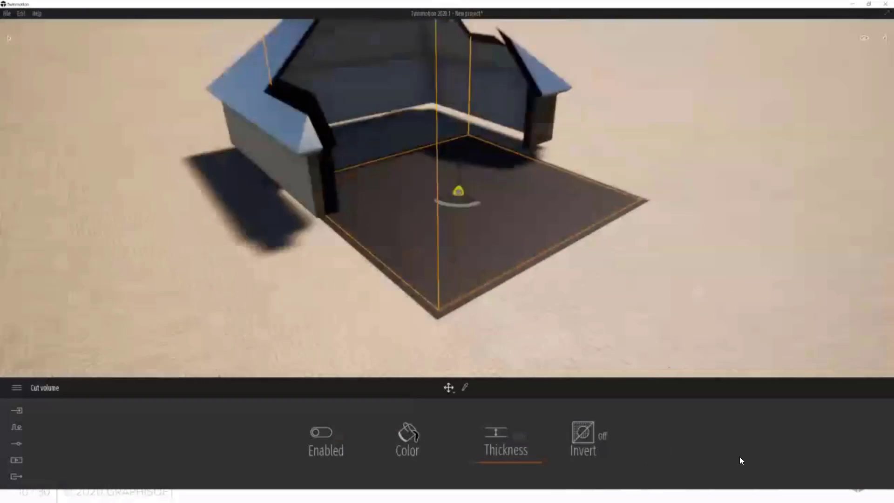
- Adjust the cut volume's thickness and set its cut color to red
{"action": "left_click_drag", "start_coordinate": [509, 455], "coordinate": [442, 457]}
{"action": "left_click", "coordinate": [438, 456]}
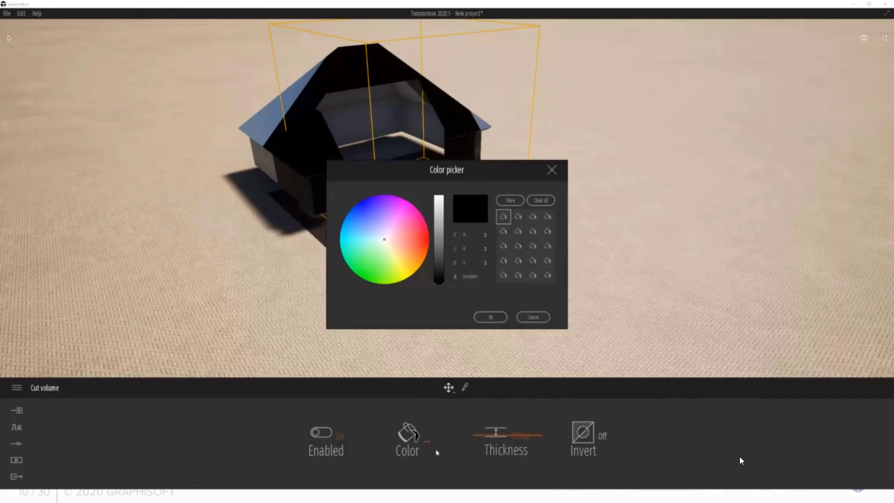
{"action": "left_click", "coordinate": [428, 230]}
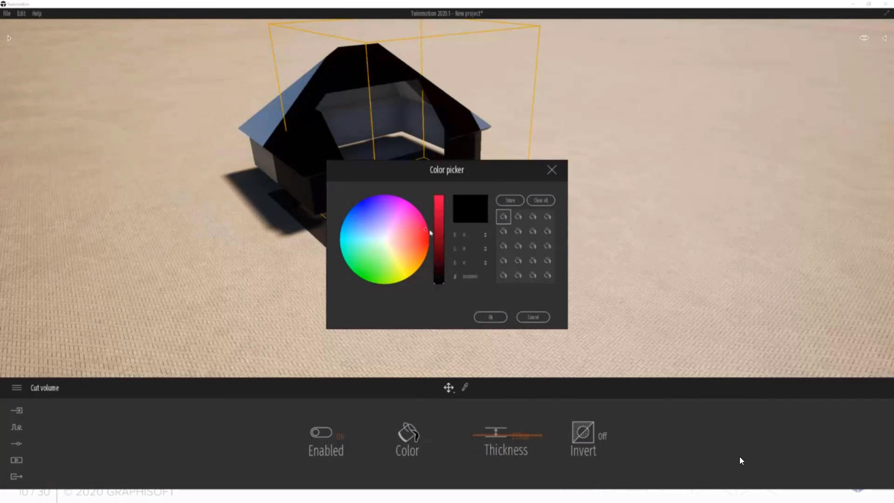
{"action": "left_click", "coordinate": [490, 317]}
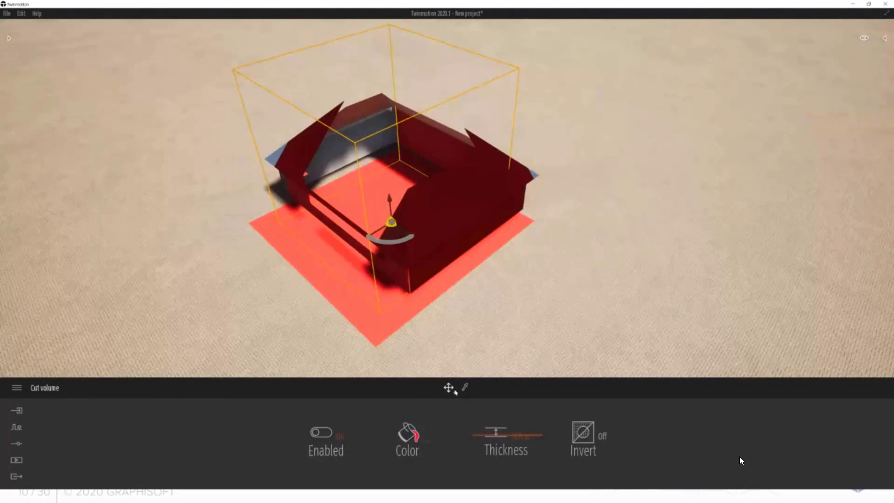
- Scale the section cube into a long box that cuts across the house and extends beyond both ends, and deselect it
{"action": "left_click", "coordinate": [449, 388]}
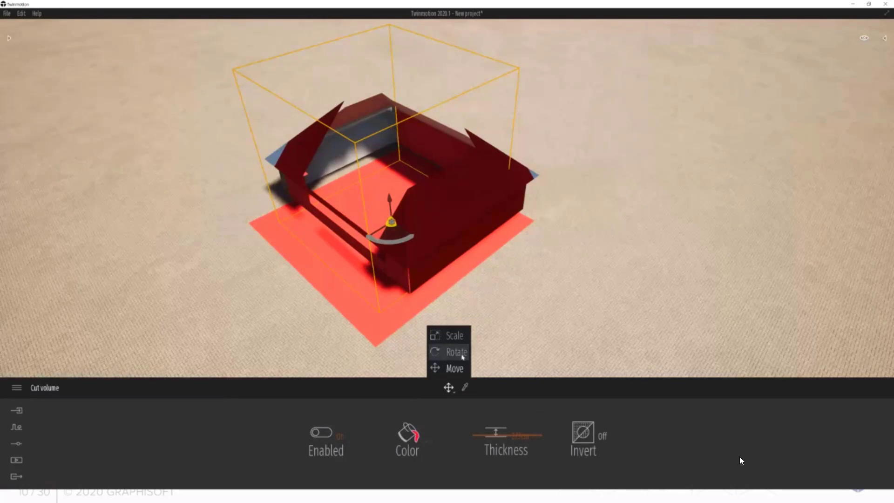
{"action": "left_click", "coordinate": [456, 336]}
{"action": "left_click_drag", "start_coordinate": [405, 227], "coordinate": [433, 232]}
{"action": "middle_click_drag", "start_coordinate": [433, 232], "coordinate": [569, 205], "text": "shift"}
{"action": "key", "text": "Down"}
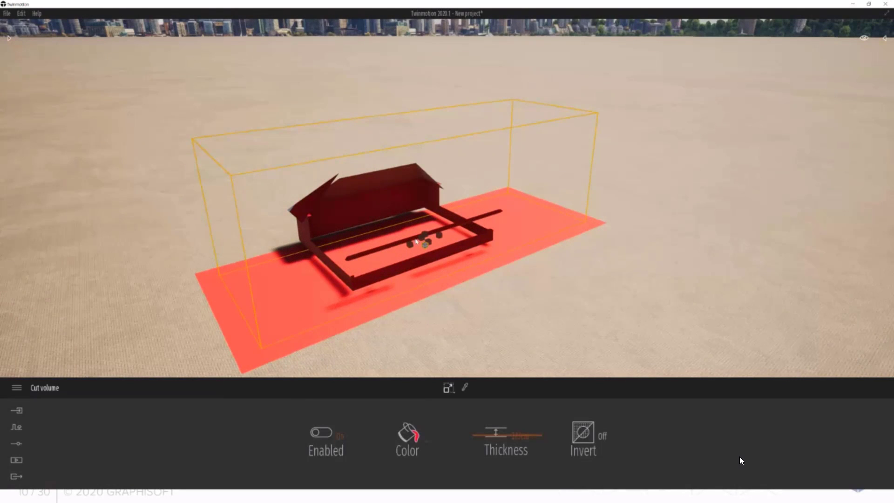
{"action": "key", "text": "Escape"}
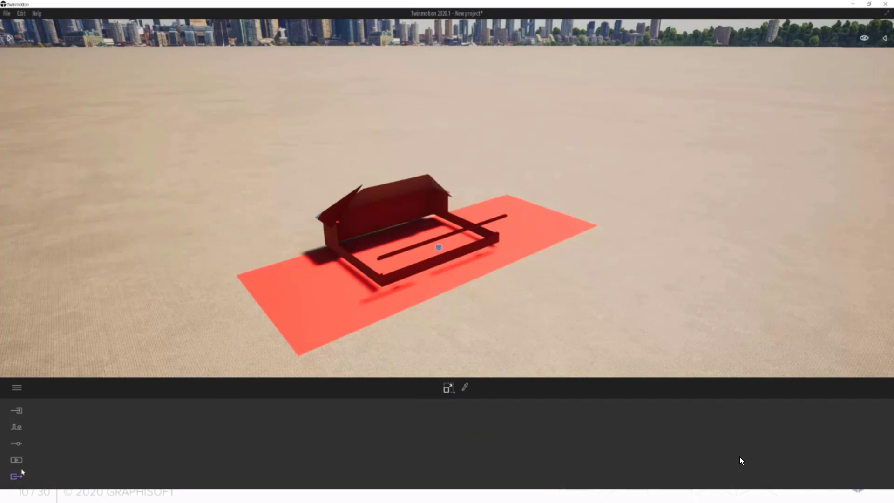
- Create the first still image of the sectioned house from the current view
{"action": "left_click", "coordinate": [9, 38]}
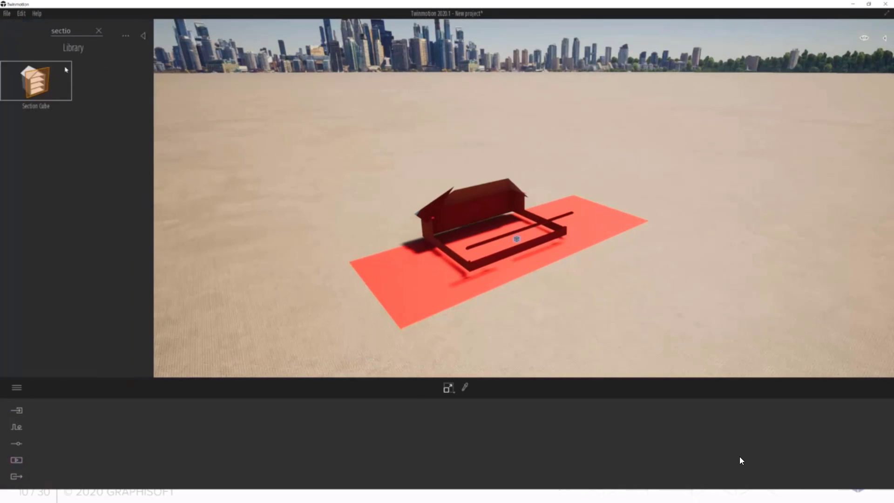
{"action": "left_click", "coordinate": [17, 462]}
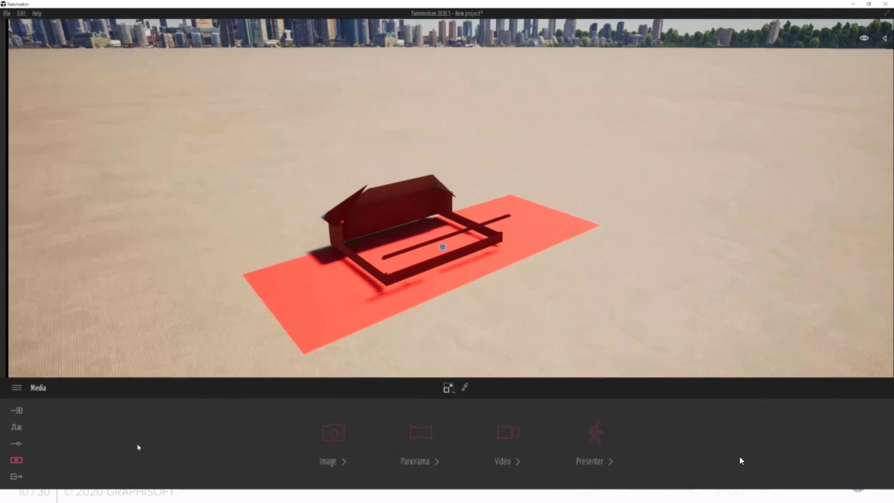
{"action": "left_click", "coordinate": [334, 433]}
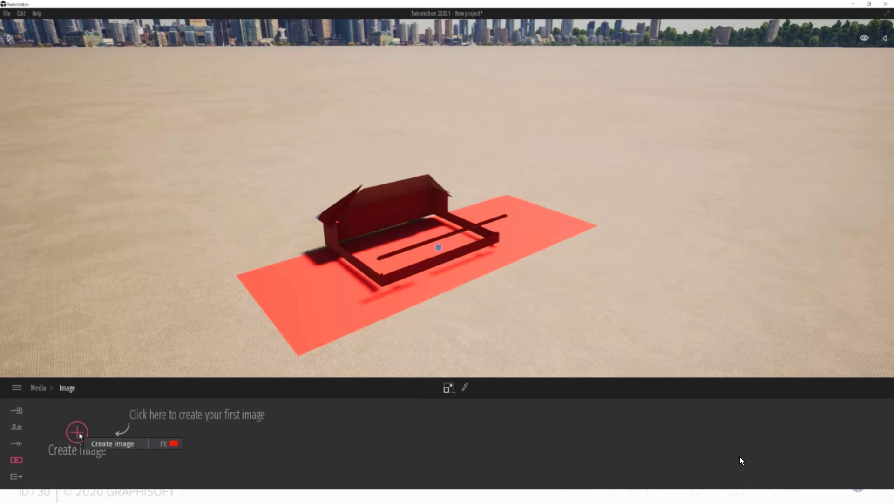
{"action": "left_click", "coordinate": [78, 433]}
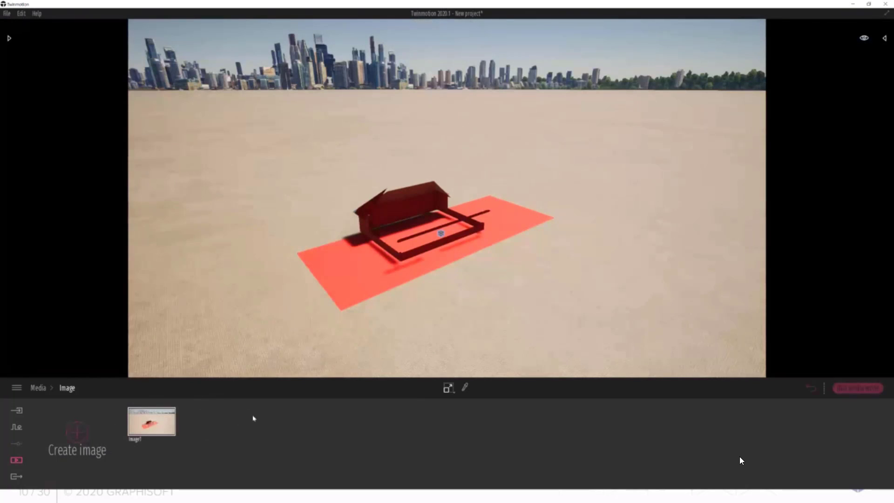
- Create a second image from another side of the house and re-capture it from a new viewing angle
{"action": "right_click_drag", "start_coordinate": [407, 281], "coordinate": [308, 267]}
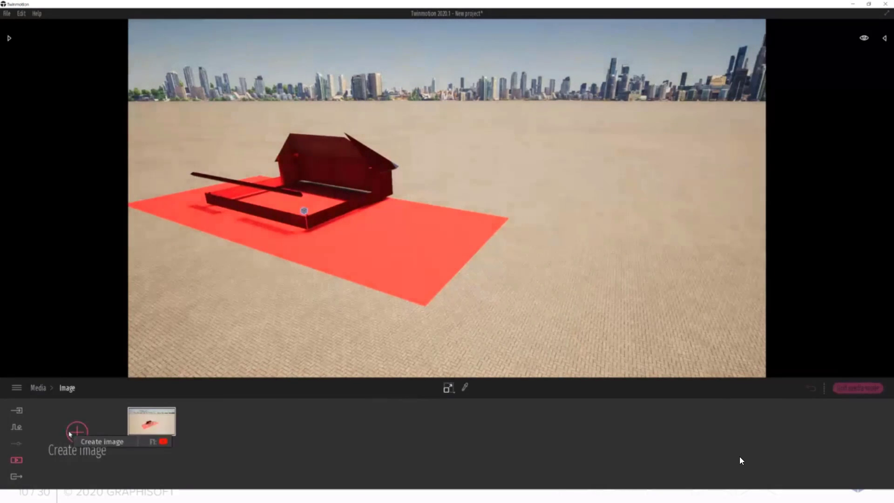
{"action": "left_click", "coordinate": [77, 432]}
{"action": "mouse_move", "coordinate": [203, 424]}
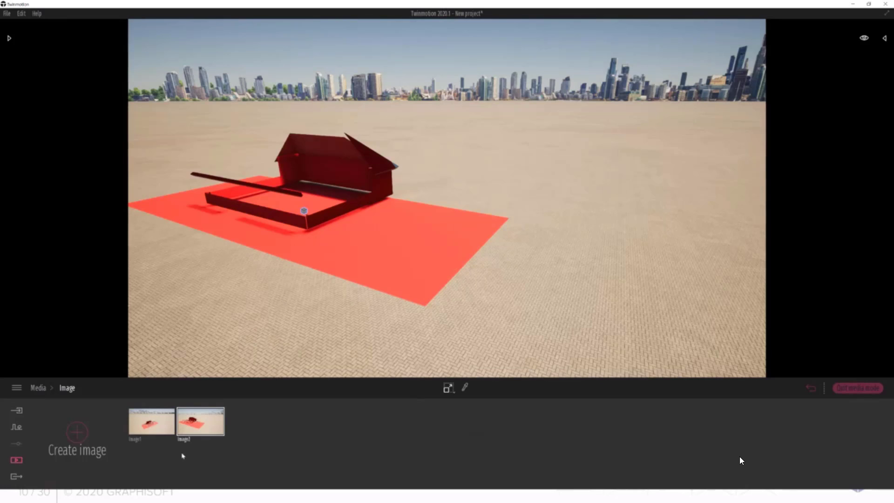
{"action": "middle_click_drag", "start_coordinate": [447, 223], "coordinate": [326, 210], "text": "shift"}
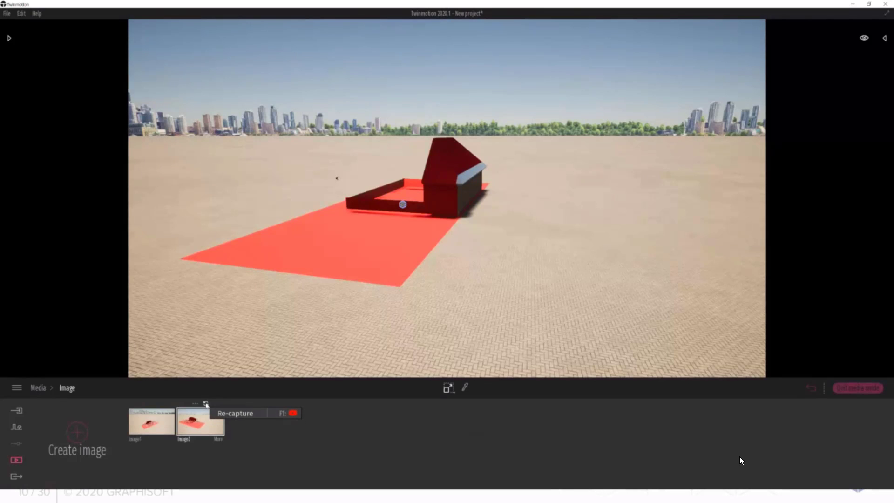
{"action": "left_click", "coordinate": [206, 404]}
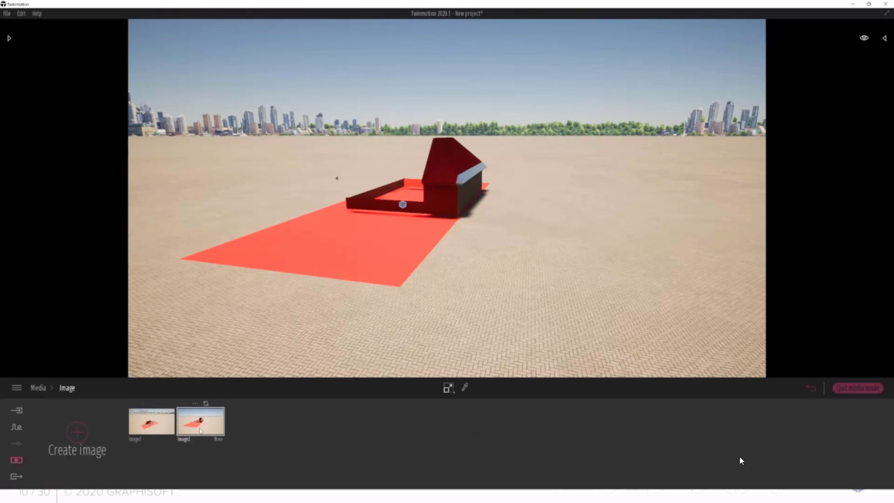
{"action": "middle_click_drag", "start_coordinate": [219, 280], "coordinate": [438, 264], "text": "shift"}
{"action": "scroll", "coordinate": [291, 277], "scroll_direction": "up", "scroll_amount": 3}
{"action": "scroll", "coordinate": [414, 266], "scroll_direction": "down", "scroll_amount": 4}
{"action": "middle_click_drag", "start_coordinate": [351, 262], "coordinate": [382, 257], "text": "shift"}
{"action": "scroll", "coordinate": [382, 257], "scroll_direction": "up", "scroll_amount": 2}
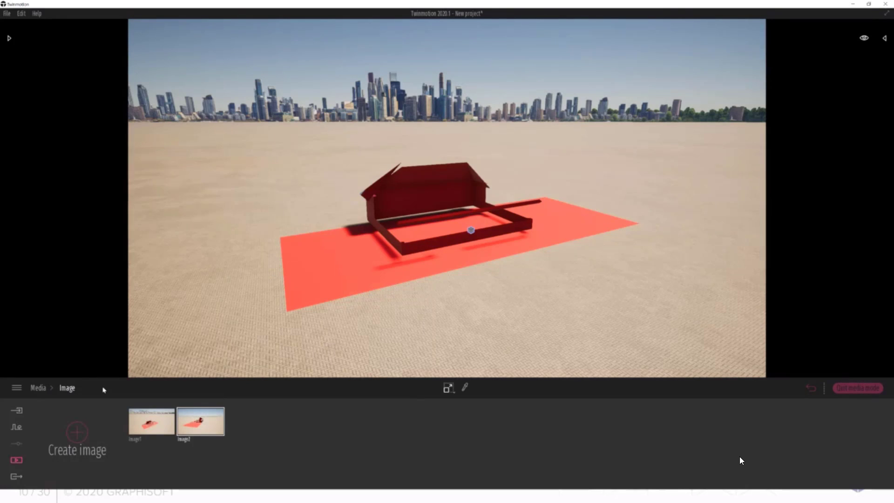
- Create a new presenter and add Image1 to its timeline
{"action": "left_click", "coordinate": [17, 476]}
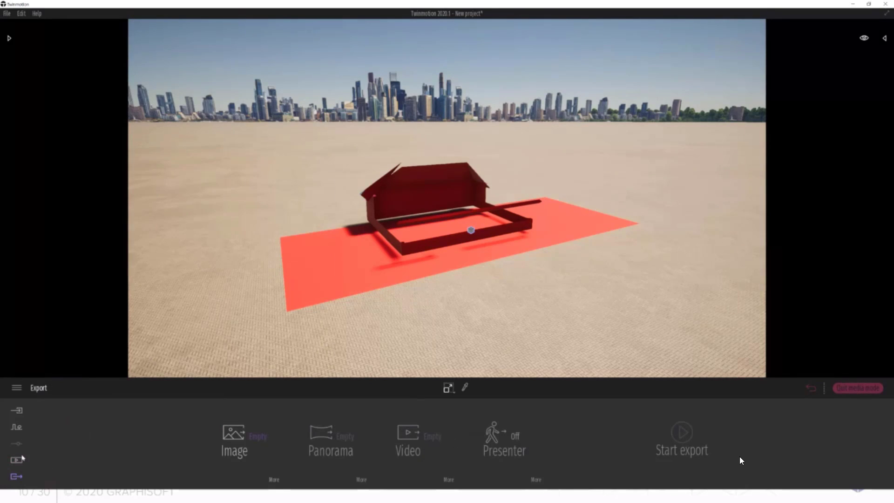
{"action": "left_click", "coordinate": [18, 459]}
{"action": "left_click", "coordinate": [599, 440]}
{"action": "left_click", "coordinate": [118, 426]}
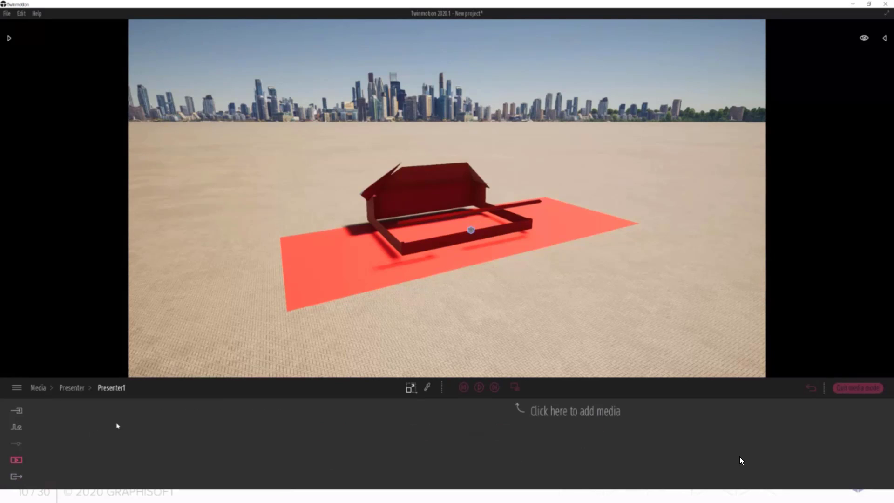
{"action": "left_click", "coordinate": [515, 387]}
{"action": "left_click", "coordinate": [352, 231]}
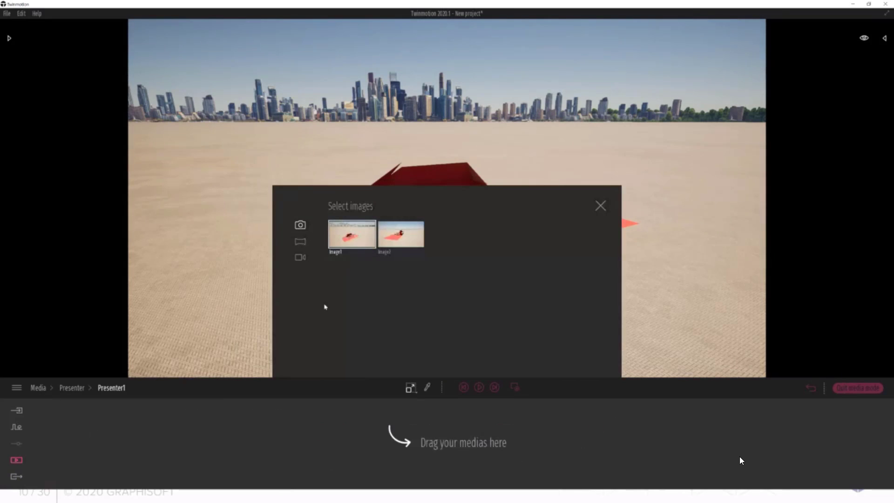
{"action": "left_click_drag", "start_coordinate": [365, 224], "coordinate": [307, 436]}
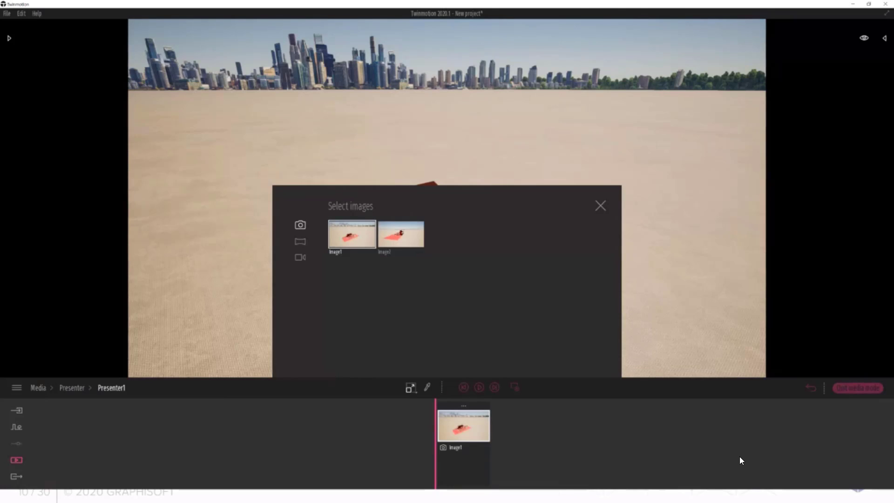
- Turn on the Presenter option in the export settings
{"action": "left_click", "coordinate": [17, 477]}
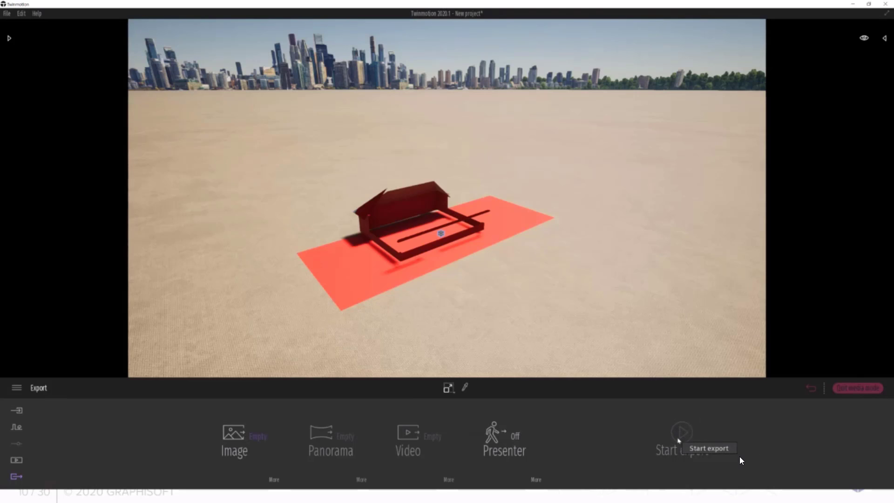
{"action": "left_click", "coordinate": [526, 436]}
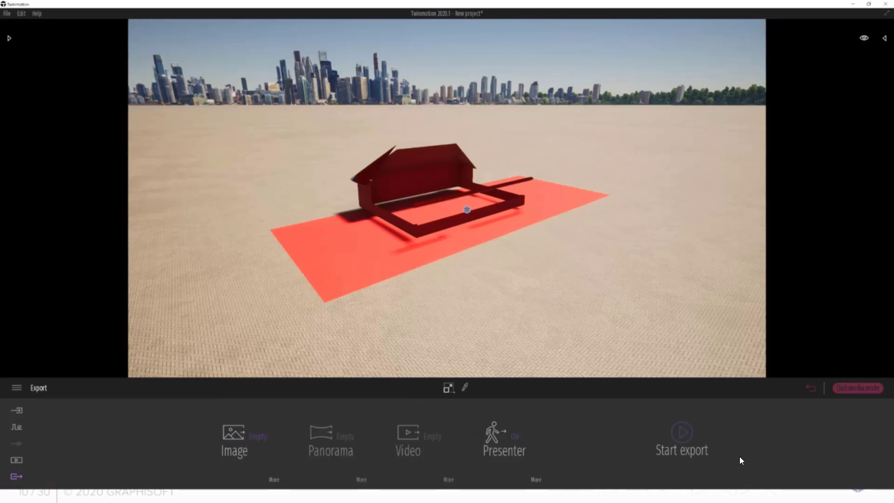
- Close the geometry import dialog and open the quick view settings that include Day time and Presenter VR
{"action": "right_click_drag", "start_coordinate": [385, 302], "coordinate": [410, 292]}
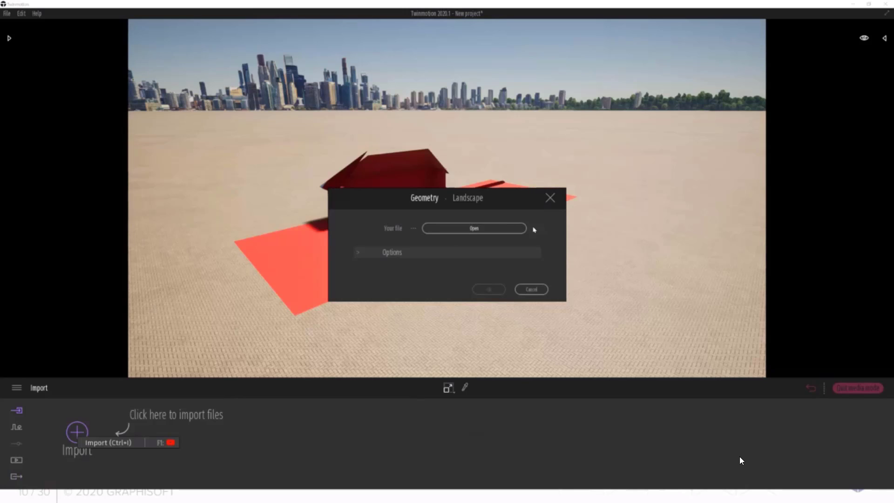
{"action": "left_click", "coordinate": [551, 198]}
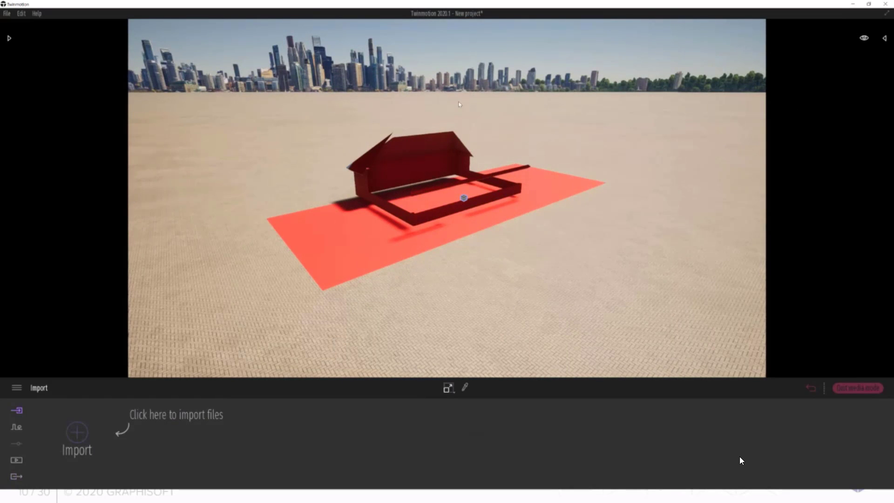
{"action": "left_click", "coordinate": [864, 38]}
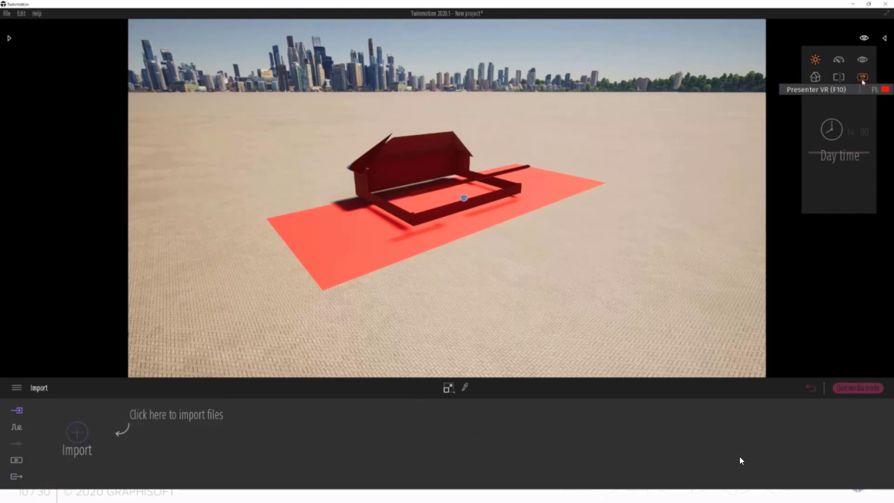